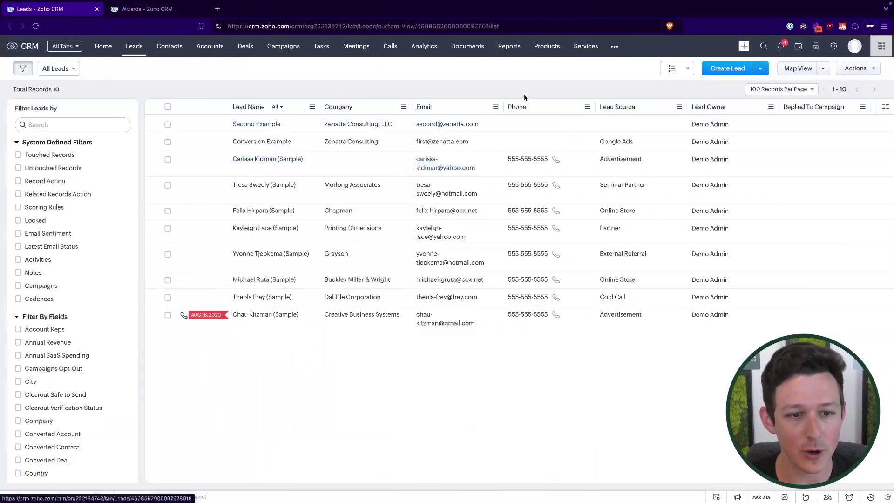
Step: Open a blank Create Lead form and click into the First Name and Last Name fields
left_click(711, 68)
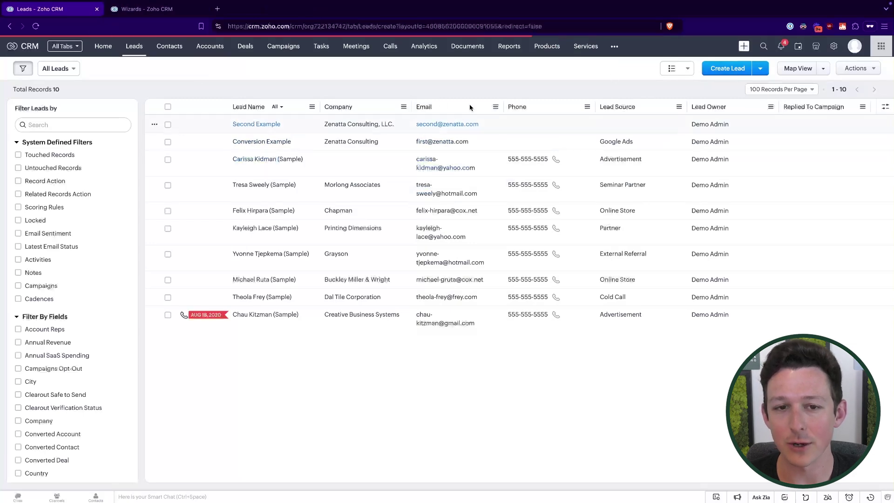
scroll(375, 239, "down", 1)
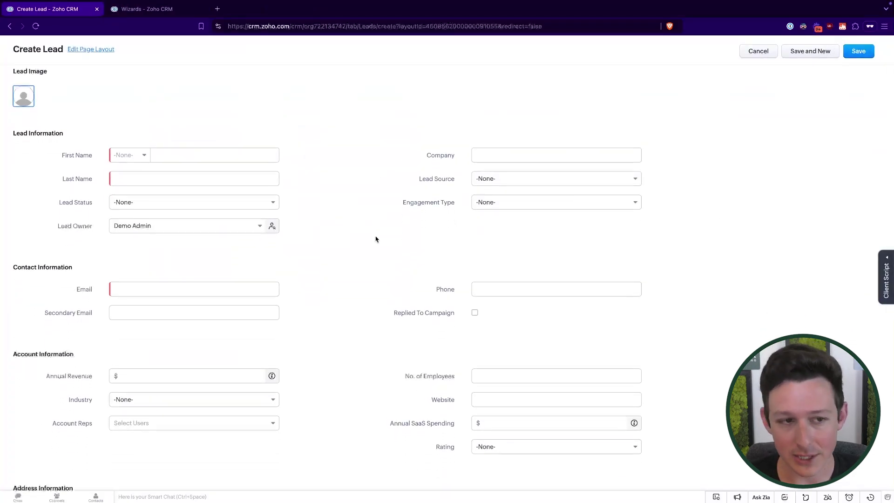
left_click(167, 158)
left_click(134, 181)
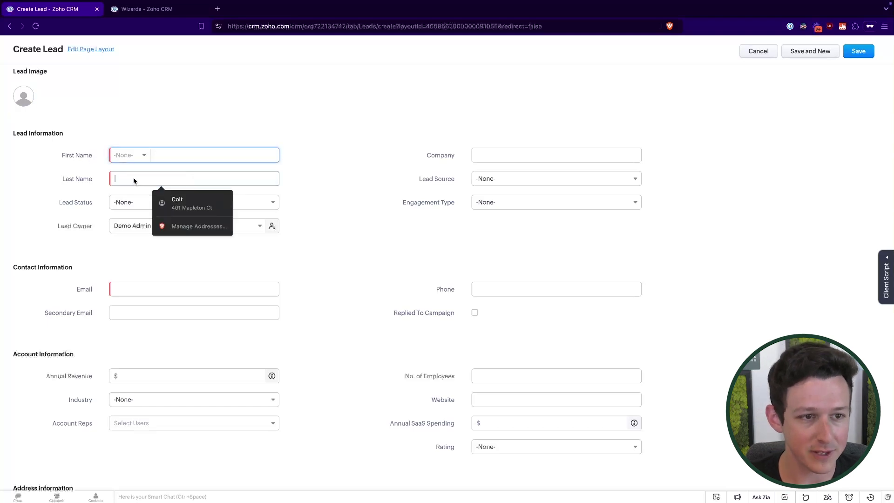
left_click(358, 181)
left_click(232, 159)
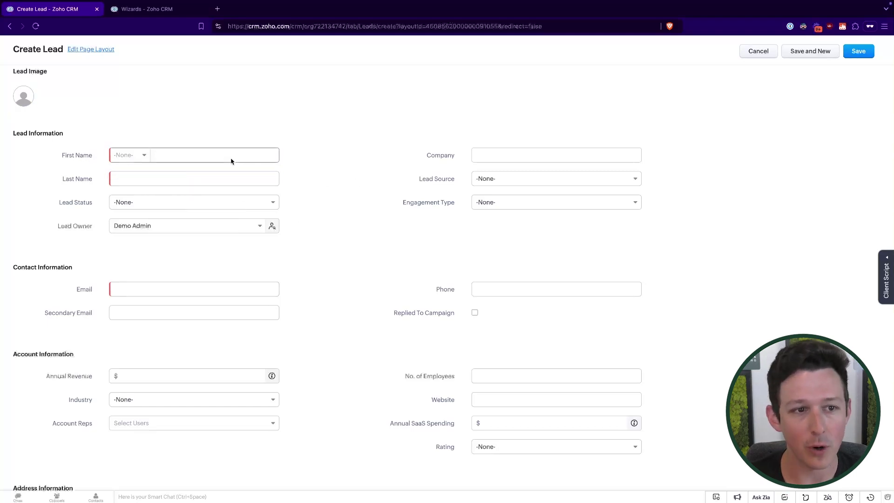
Step: Scroll through the empty lead form and click into the name and Email fields
scroll(247, 156, "down", 2)
scroll(247, 157, "down", 5)
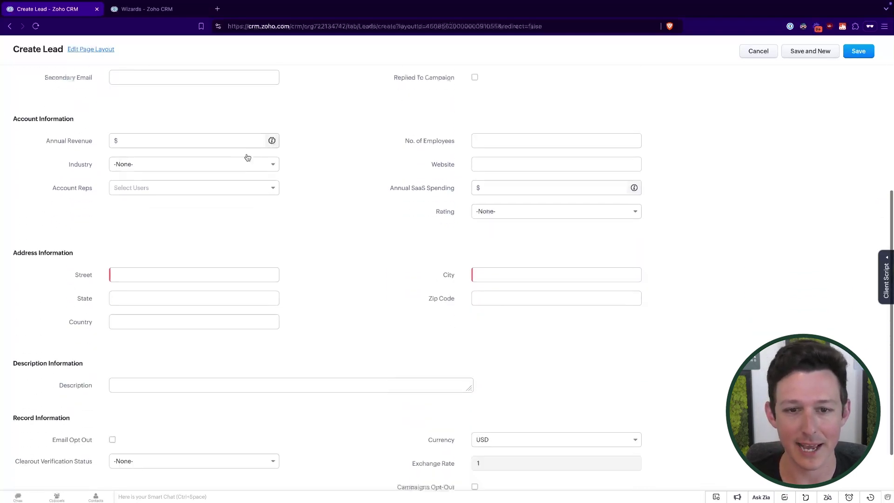
scroll(259, 177, "up", 6)
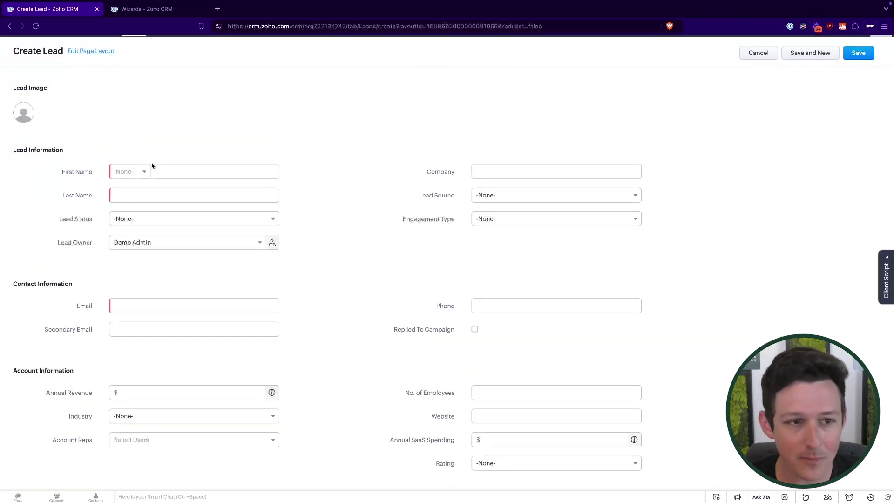
scroll(317, 227, "down", 1)
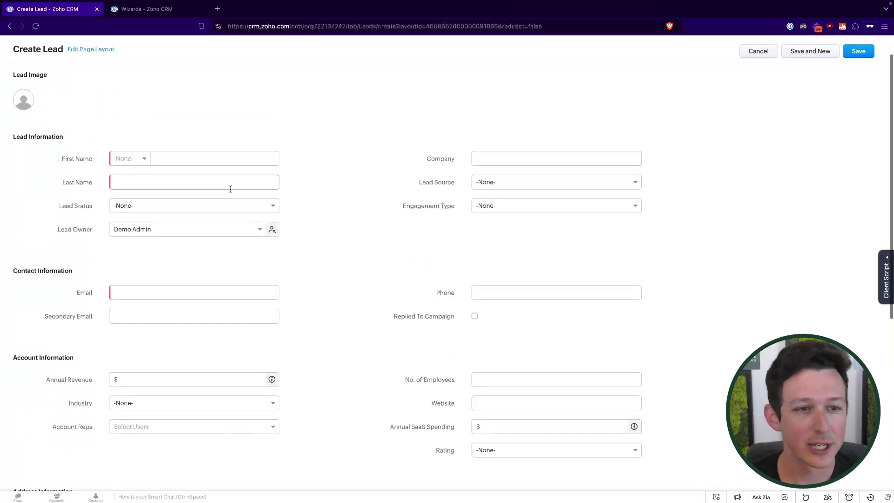
left_click(205, 159)
left_click(269, 292)
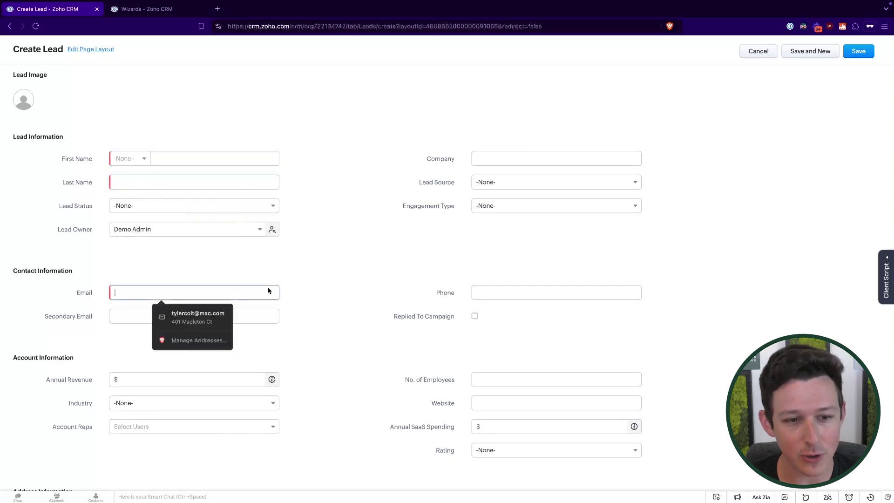
scroll(274, 281, "down", 5)
left_click(352, 238)
scroll(353, 237, "up", 6)
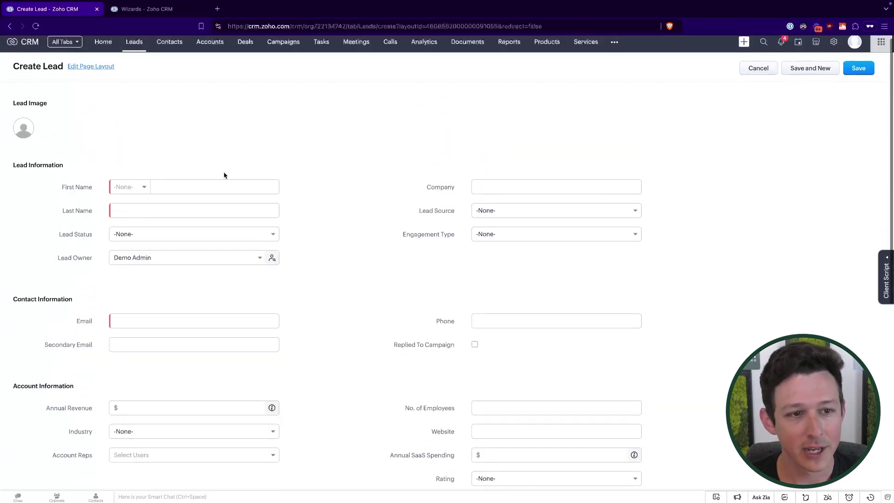
Step: Enter First Name 'Example', Last Name 'Lead' and a sample email address
left_click(207, 187)
type("Example")
key("Tab")
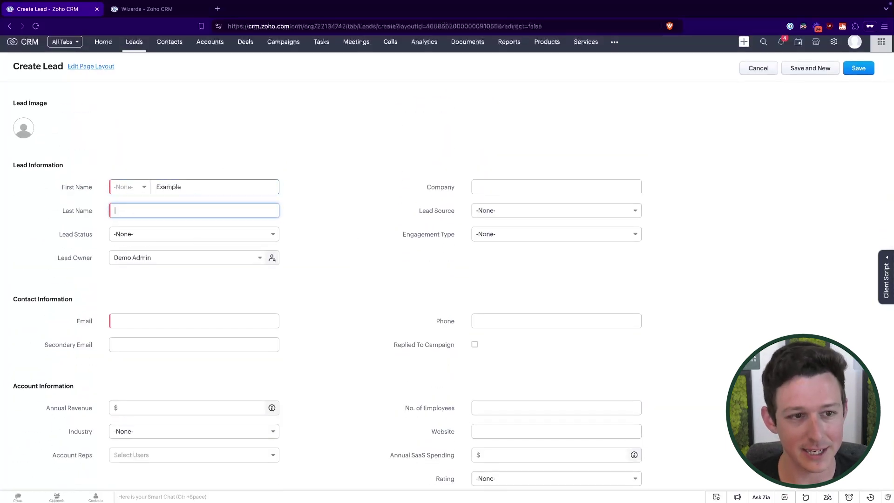
type("Lead")
left_click(219, 323)
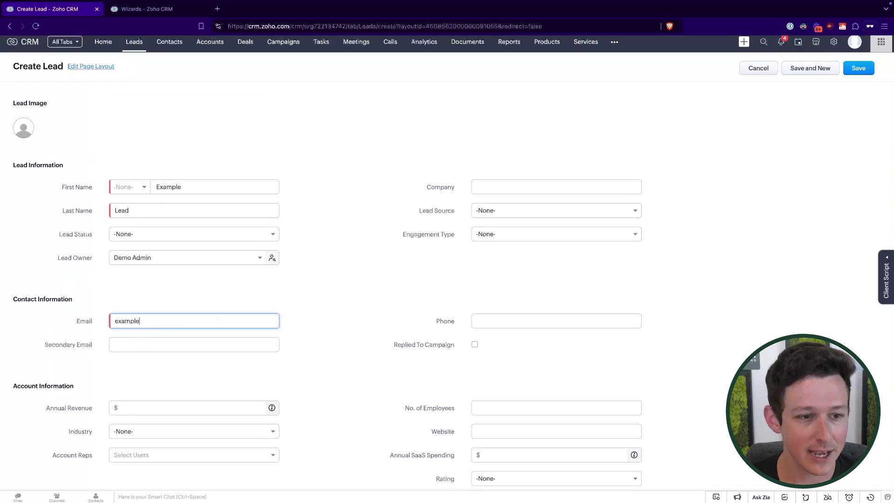
left_click(362, 307)
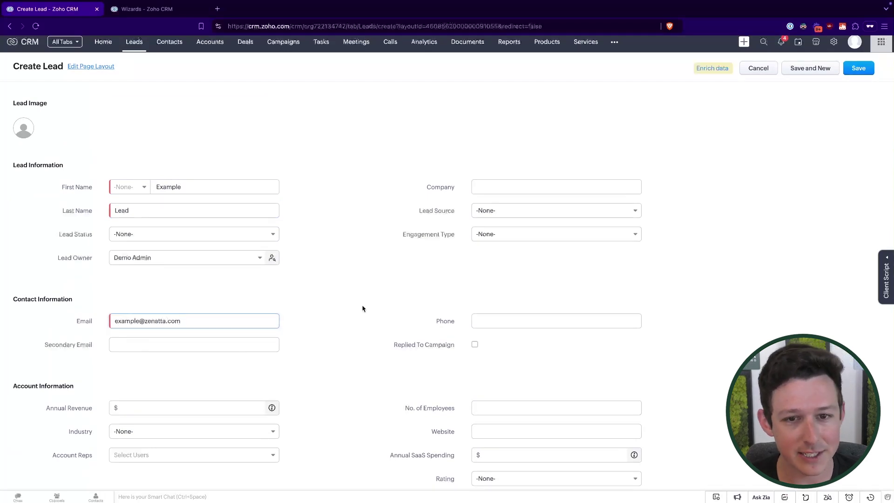
Step: Try saving the lead, which flags Street and City as required fields
scroll(363, 308, "down", 3)
scroll(363, 308, "down", 2)
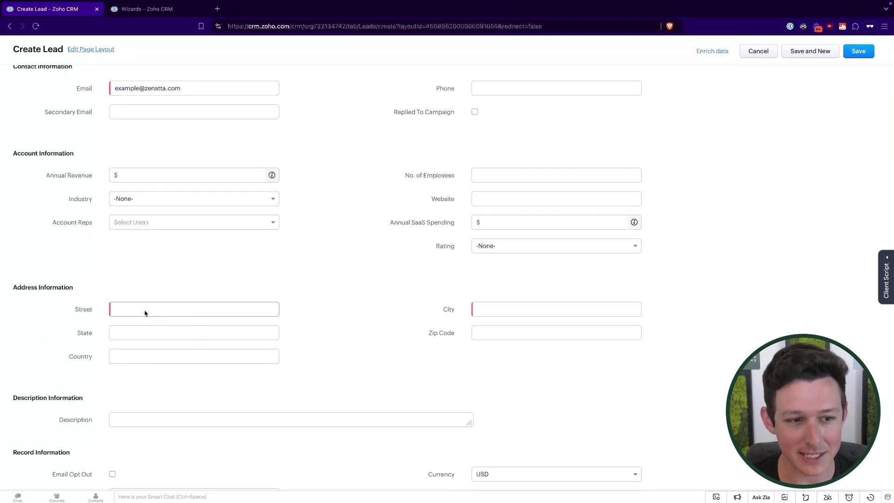
scroll(298, 270, "up", 4)
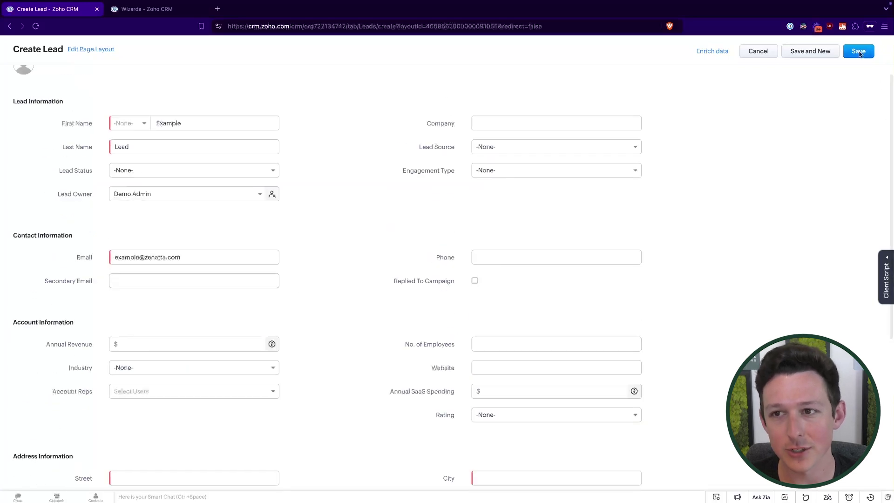
key("ctrl+s")
scroll(313, 236, "up", 2)
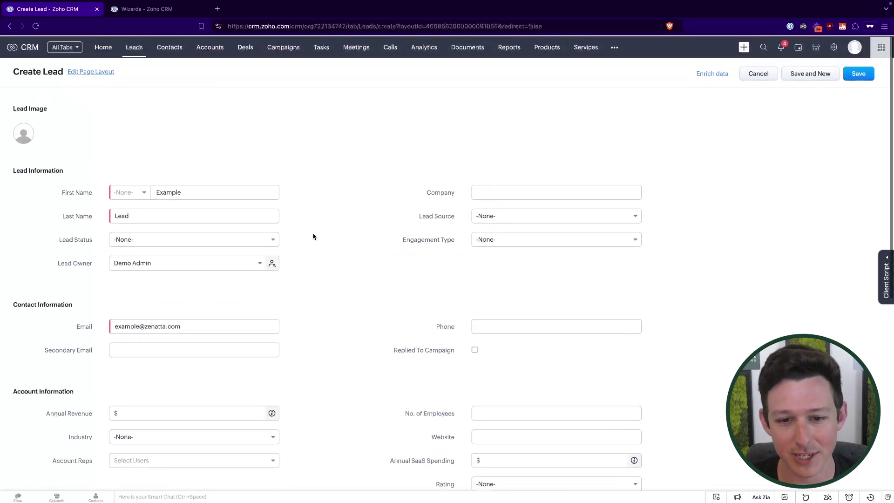
left_click(858, 73)
scroll(309, 171, "up", 4)
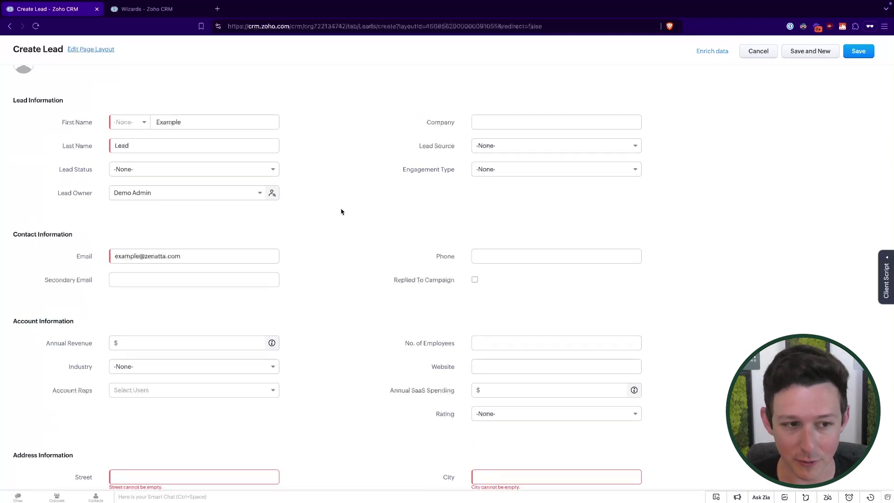
Step: Highlight the Secondary Email label text on the lead form
double_click(72, 280)
left_click(72, 280)
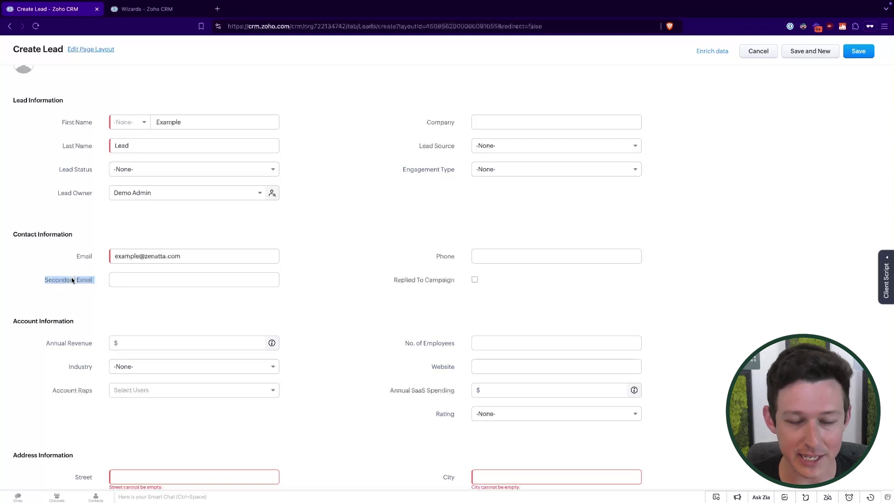
left_click(72, 281)
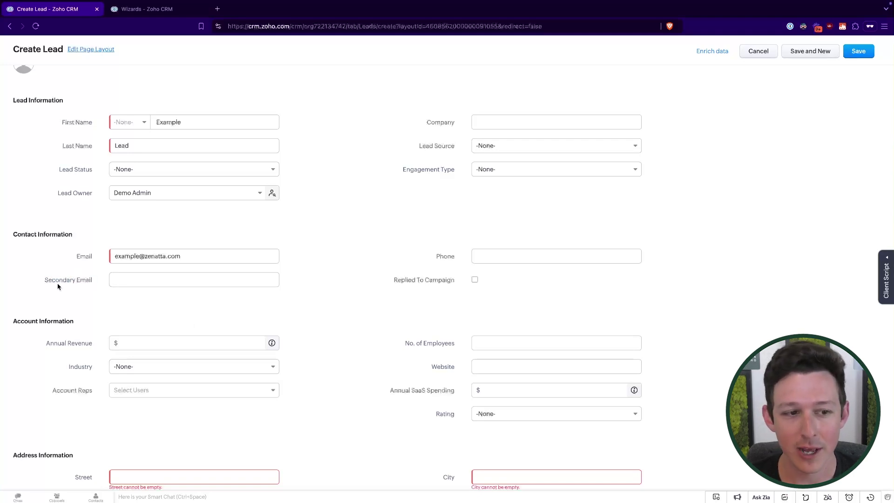
left_click_drag(45, 278, 128, 273)
Step: Highlight the City label, then switch to the Wizards - Zoho CRM browser tab
scroll(77, 282, "down", 4)
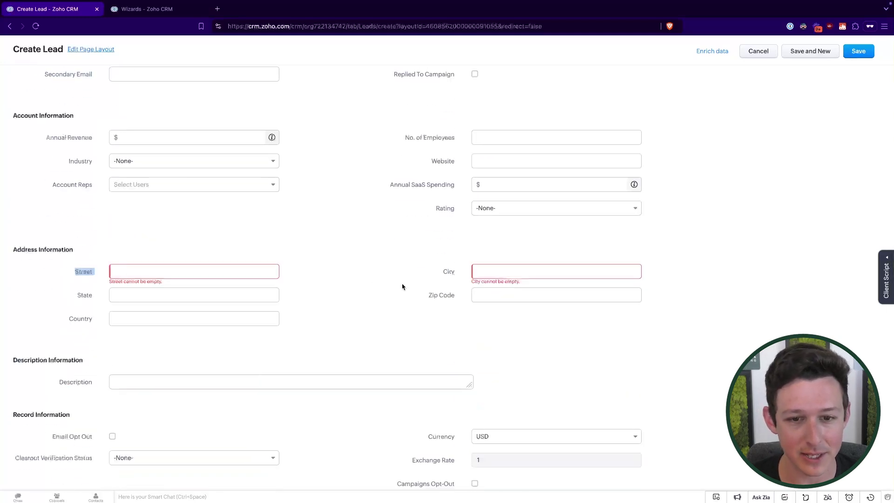
left_click_drag(438, 272, 497, 273)
left_click(481, 238)
scroll(481, 238, "up", 5)
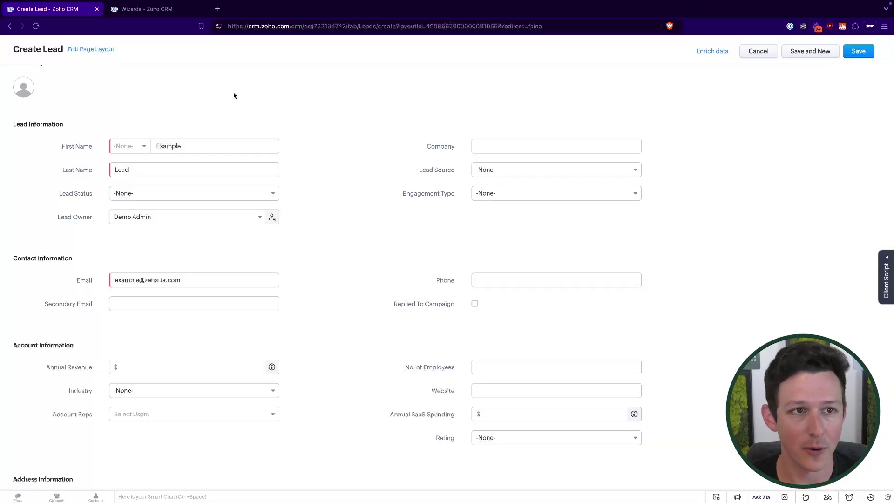
left_click(184, 10)
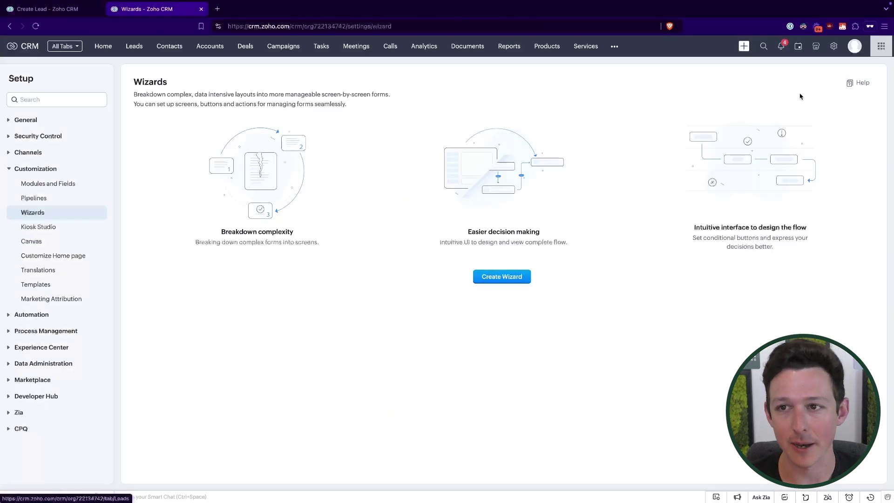
left_click(833, 46)
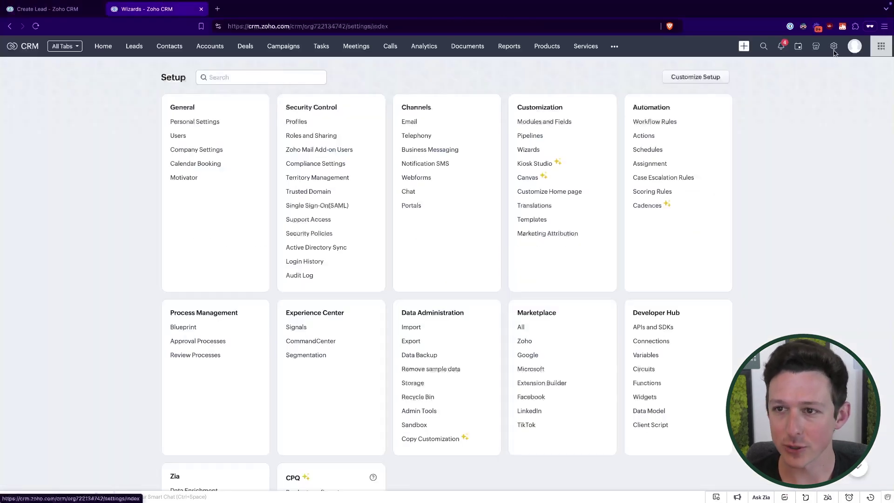
left_click(539, 151)
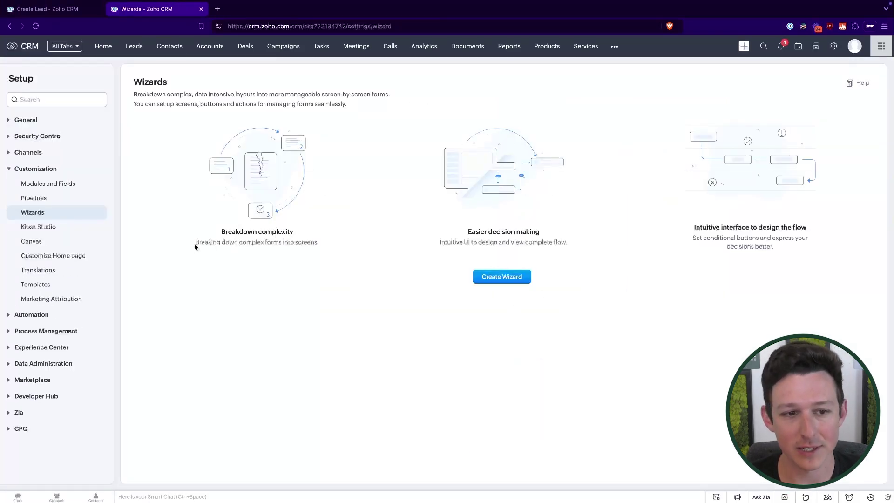
left_click_drag(190, 244, 321, 243)
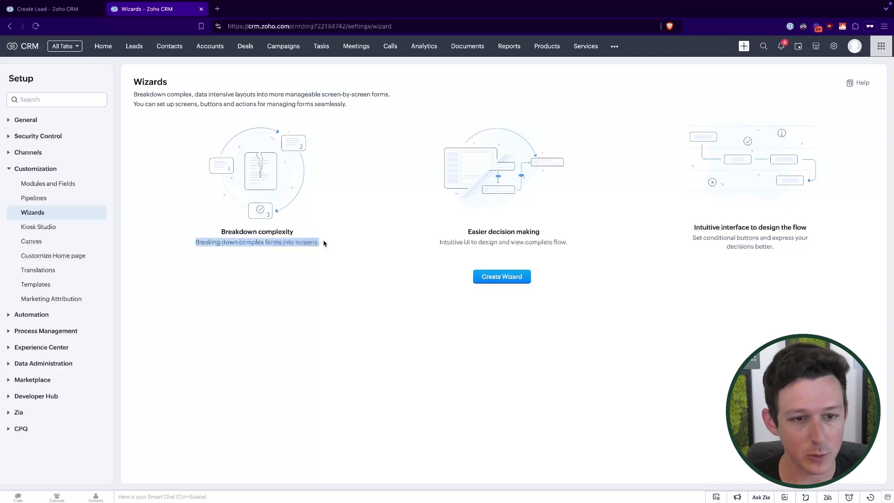
left_click(279, 242)
left_click_drag(264, 242, 305, 242)
left_click(313, 243)
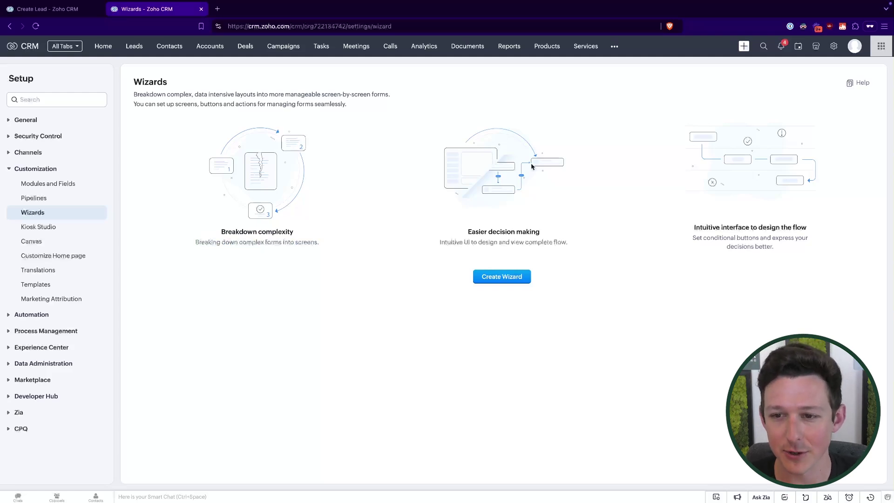
left_click_drag(691, 239, 773, 239)
left_click(770, 241)
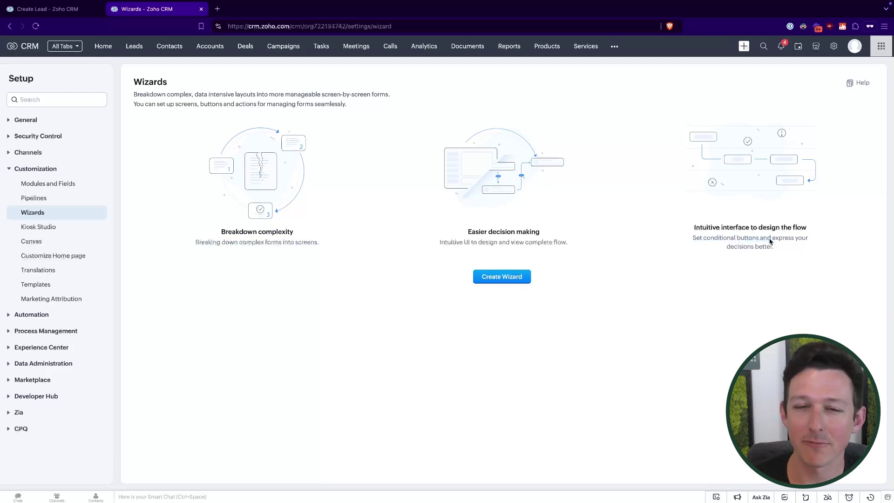
Step: Start a new wizard named 'Lead Creation' using the Leads module
left_click(498, 278)
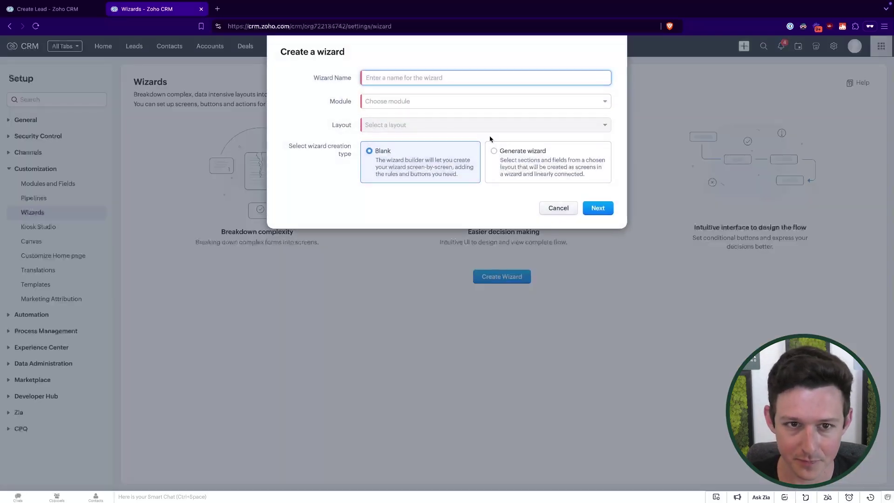
type("Lead")
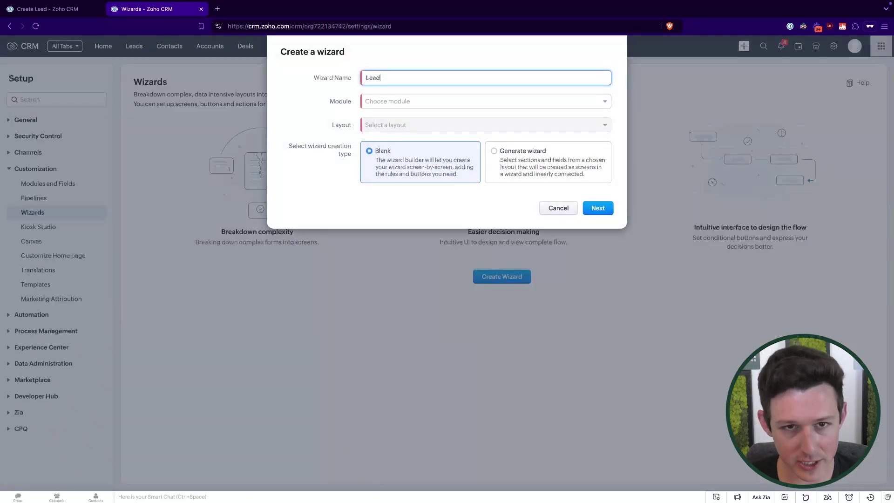
type(" Creation")
left_click(415, 56)
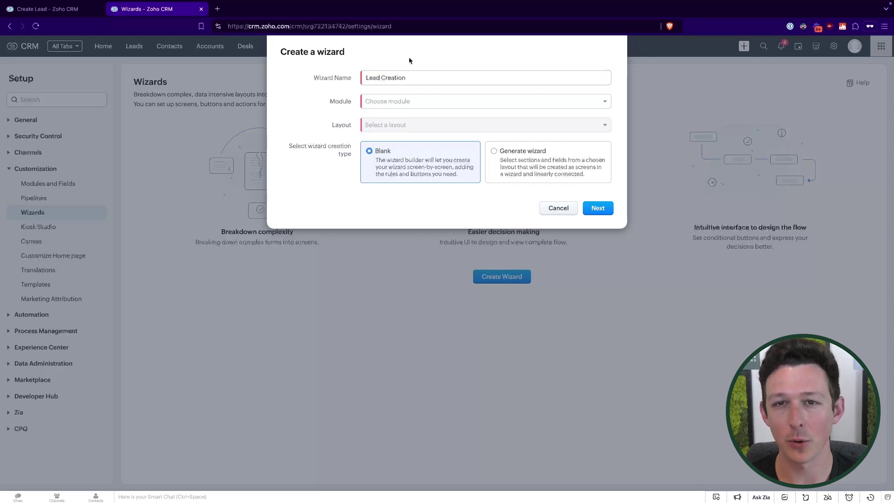
left_click(404, 103)
left_click(400, 139)
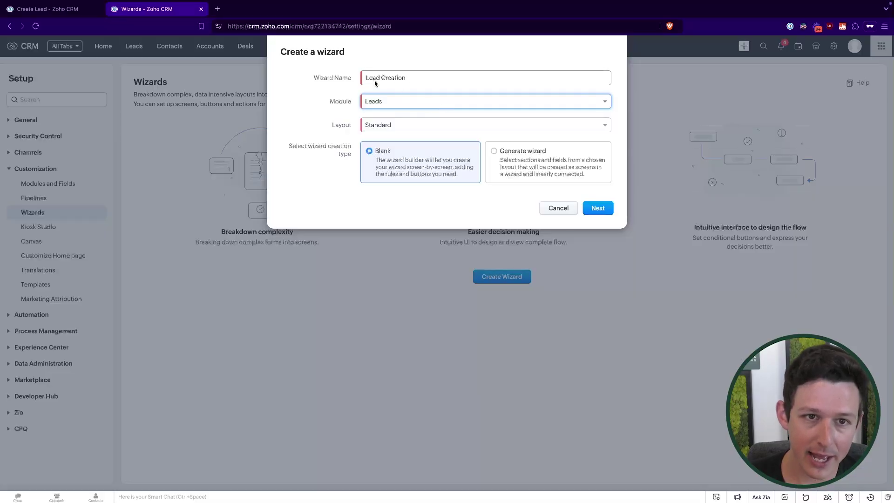
Step: Recheck the wizard name, keeping Leads as module and Standard as layout
left_click_drag(367, 78, 445, 77)
left_click(445, 78)
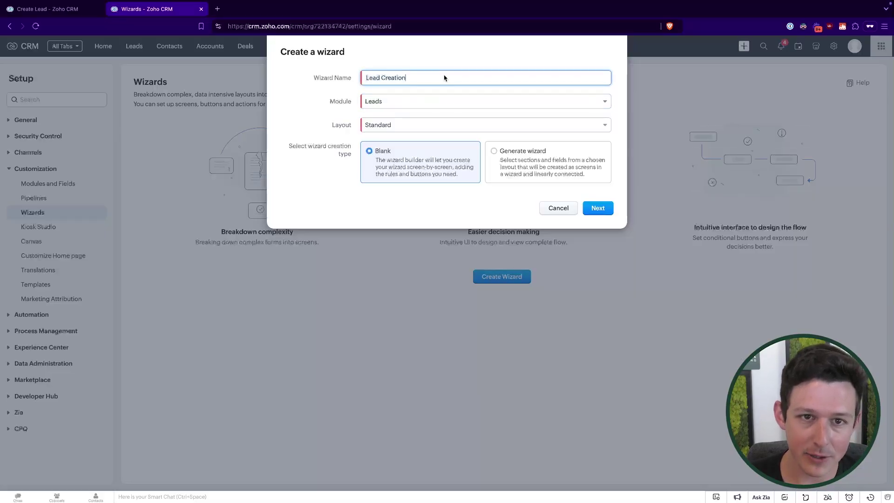
left_click(408, 103)
left_click(424, 130)
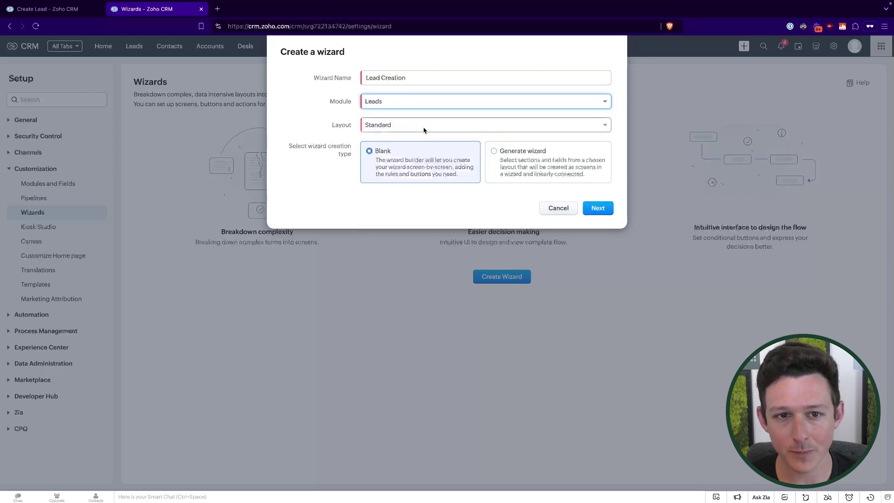
left_click(424, 128)
left_click(323, 149)
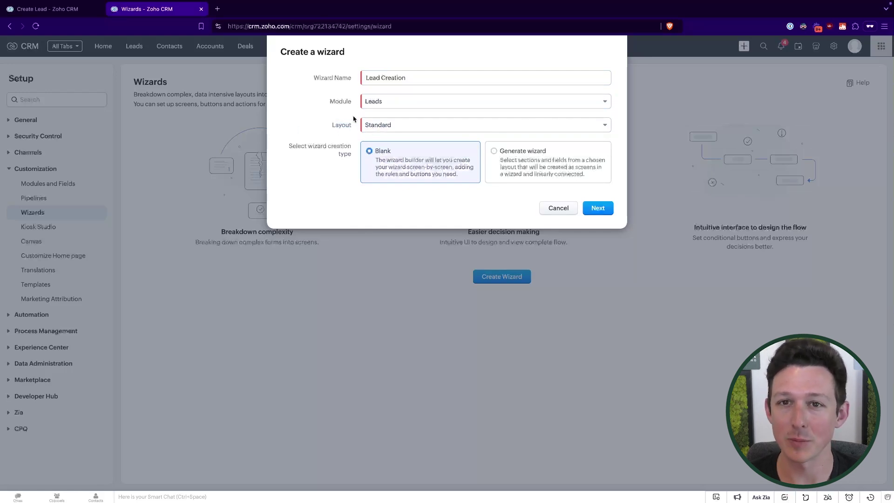
left_click(424, 129)
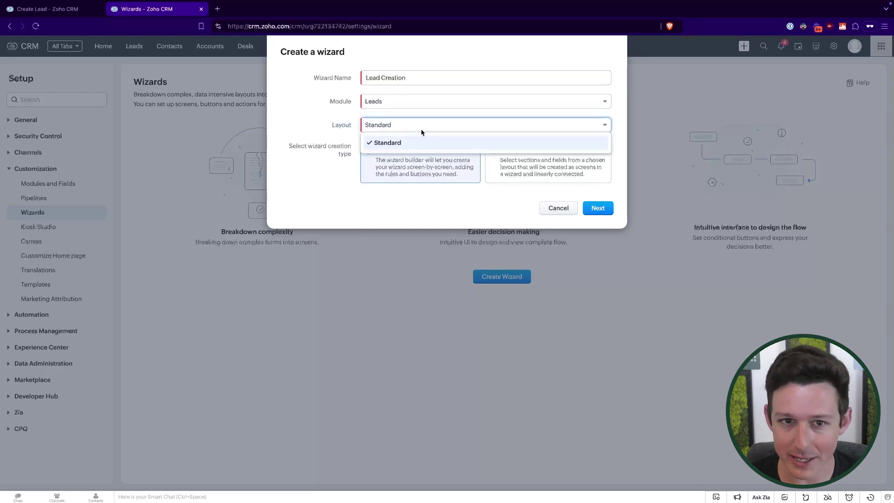
left_click(331, 124)
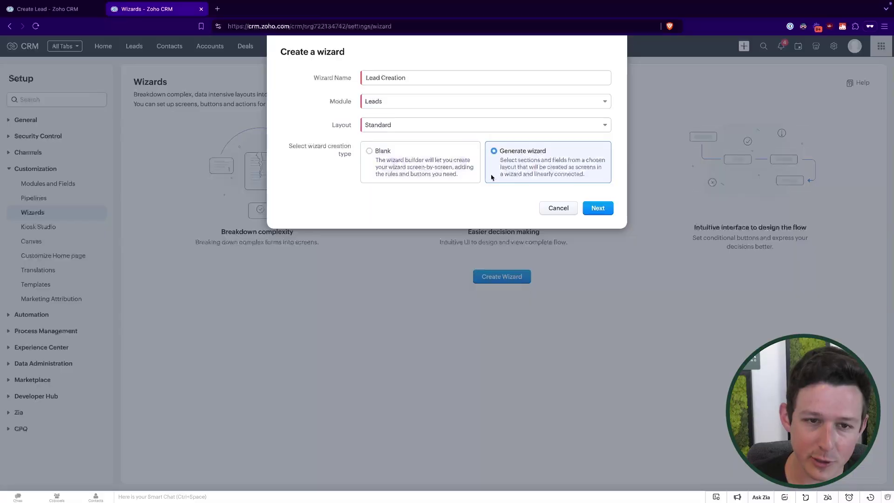
Step: Compare the Blank and Generate wizard creation types, then review the Create Lead form
left_click(401, 174)
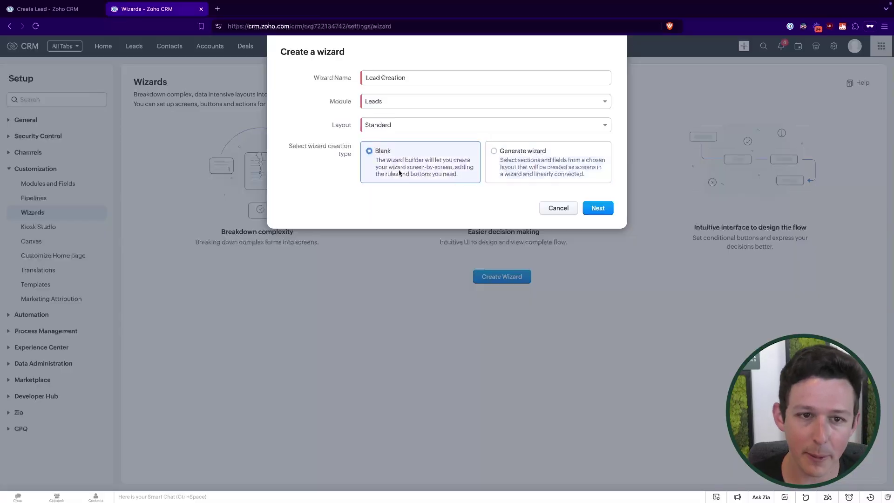
left_click(551, 169)
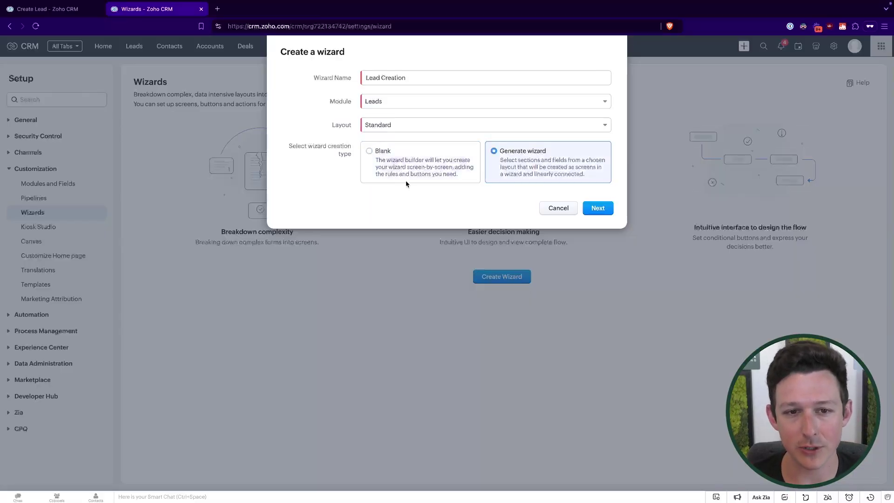
left_click(416, 170)
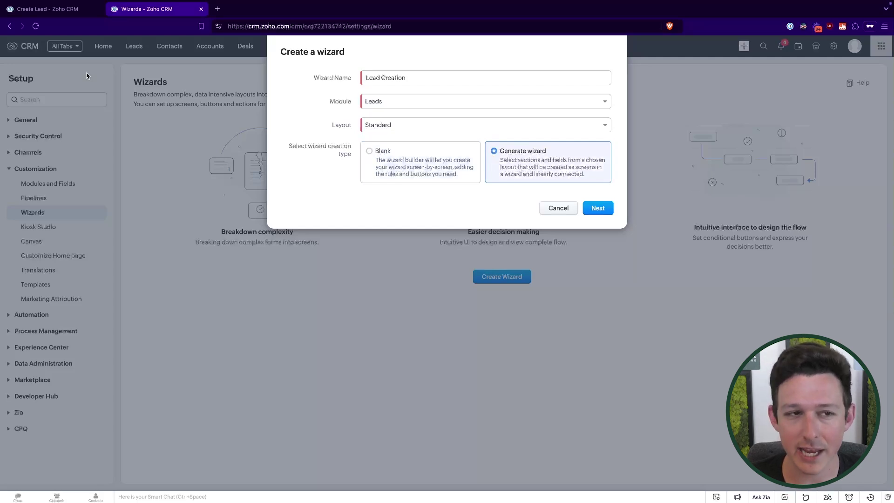
left_click(47, 9)
scroll(247, 223, "down", 5)
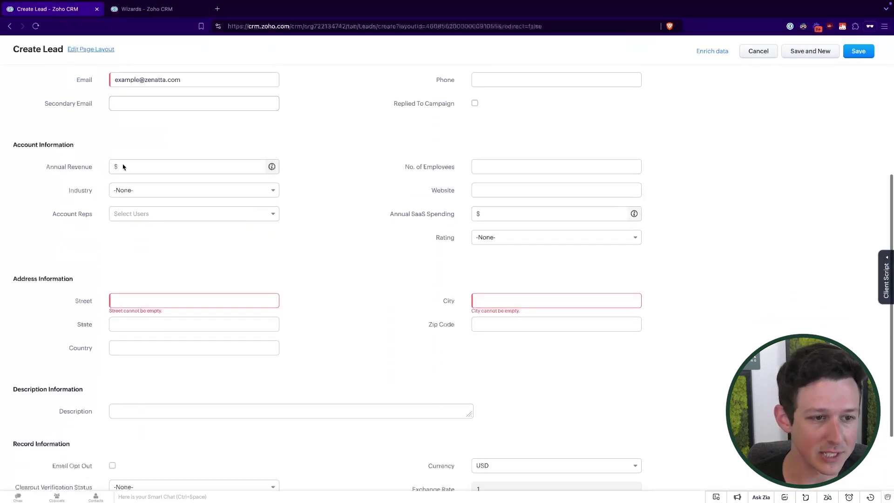
scroll(286, 147, "up", 5)
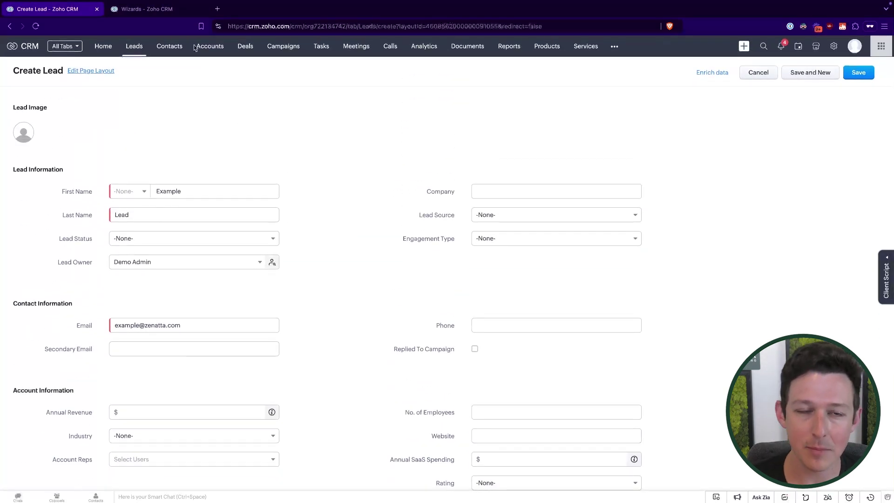
Step: Back in wizard setup, choose Blank and create the wizard to open its builder
left_click(159, 9)
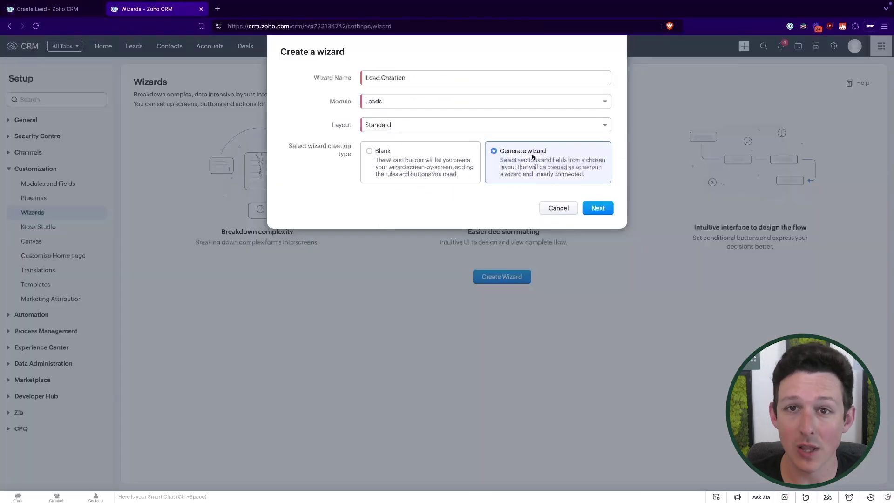
left_click(452, 161)
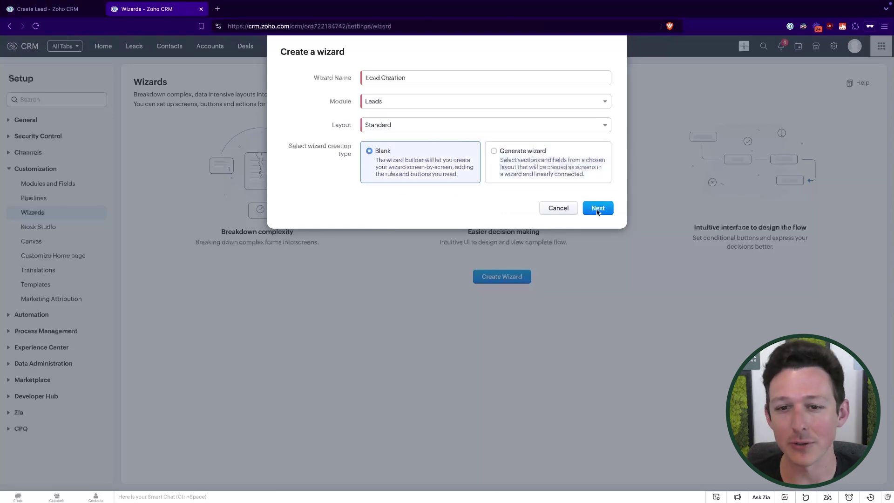
left_click(598, 208)
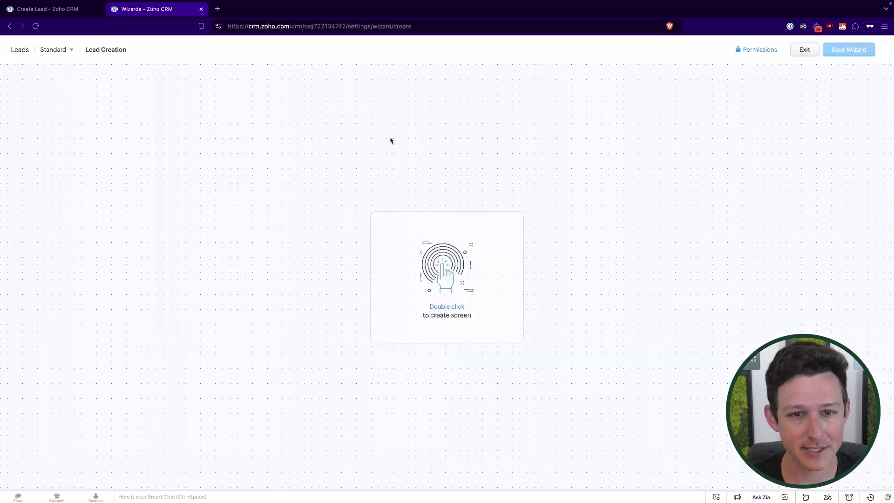
Step: Add the wizard's first screen and rename it 'Lead Personal Information'
double_click(430, 89)
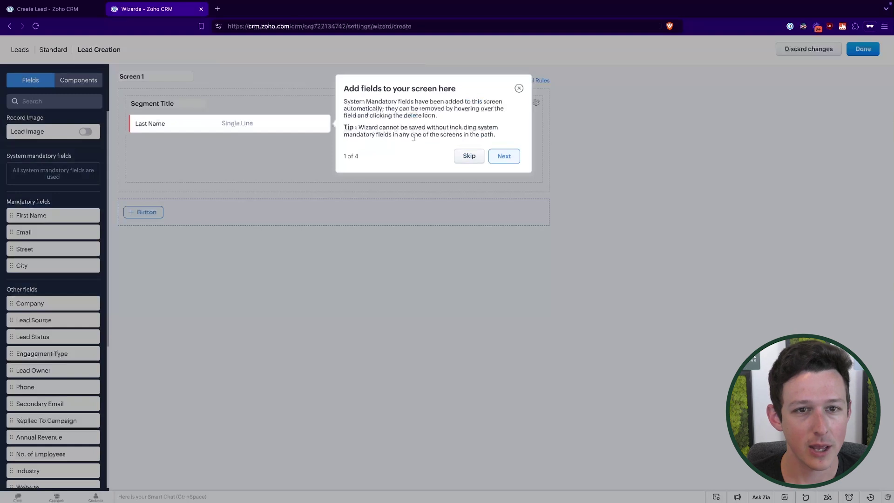
left_click(519, 88)
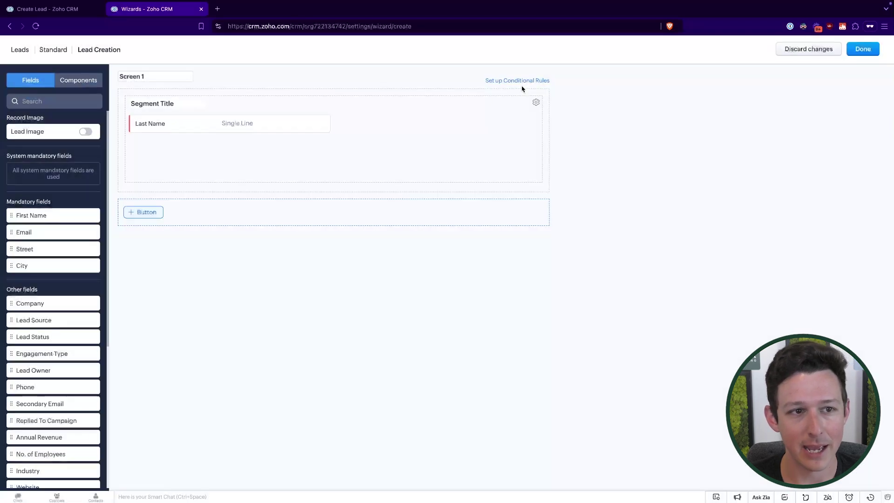
left_click(161, 80)
key("ctrl+a")
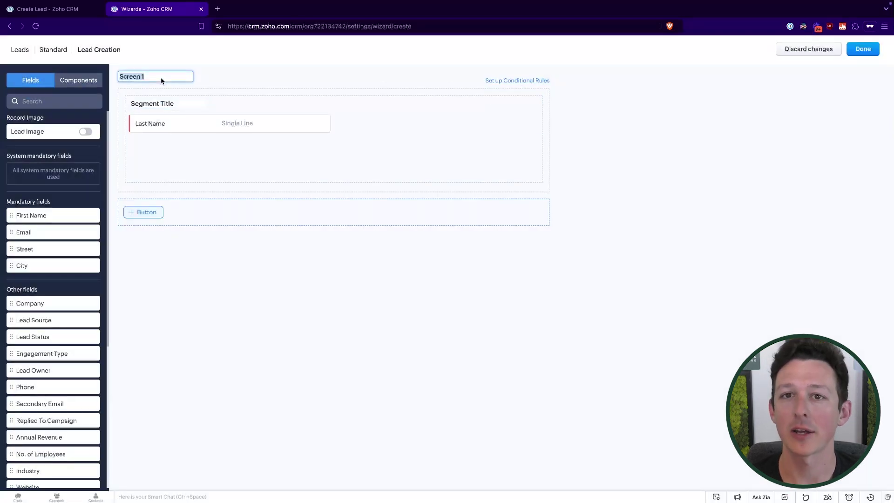
left_click(161, 80)
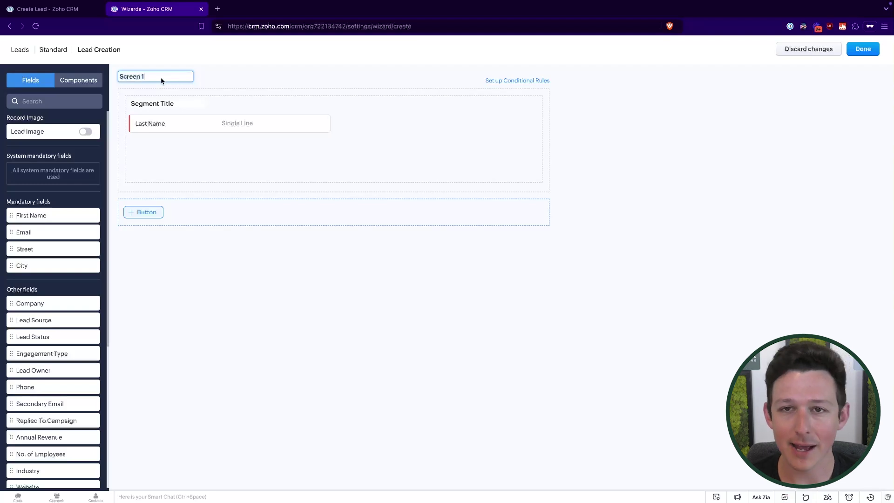
key("ctrl+a")
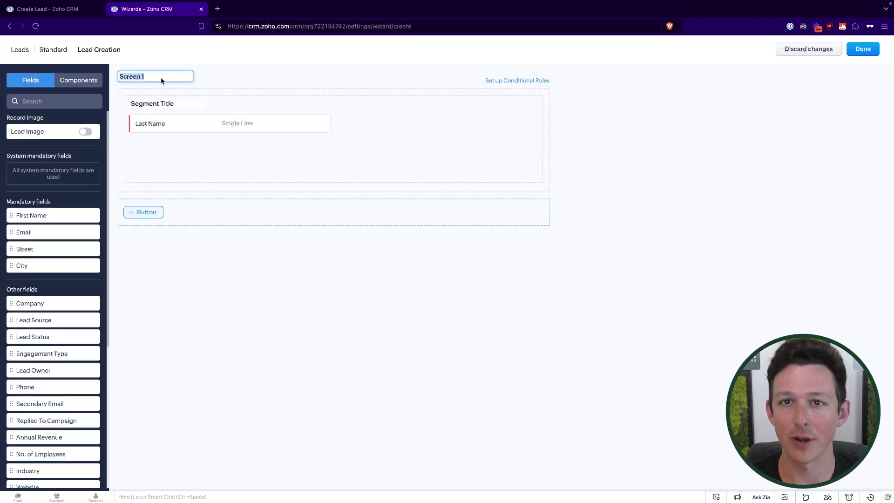
left_click(162, 80)
key("ctrl+a")
type("Lead ")
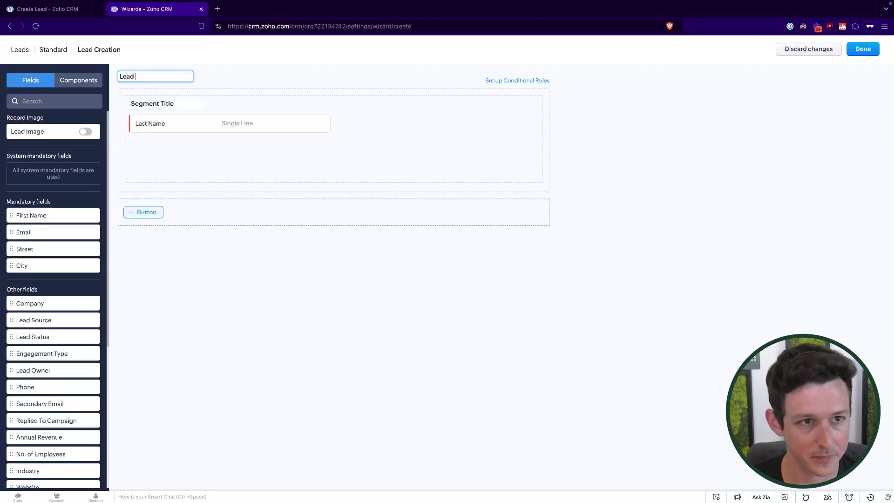
type("C")
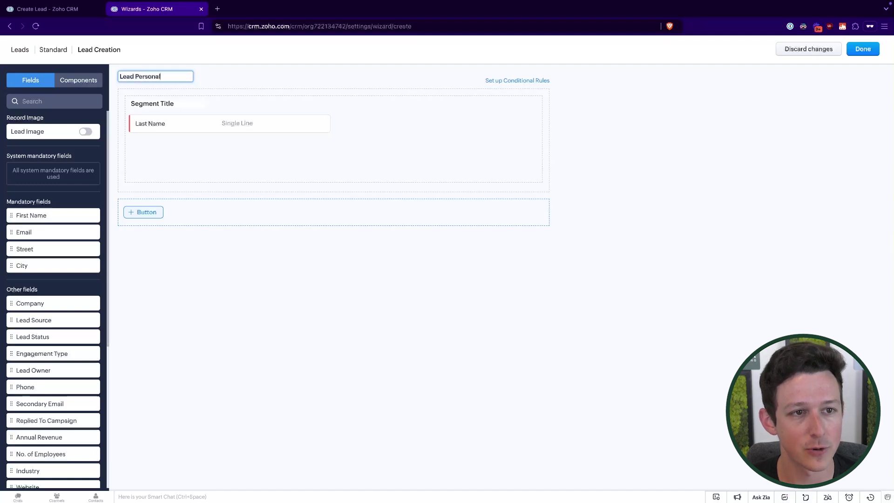
type("ersonal Information")
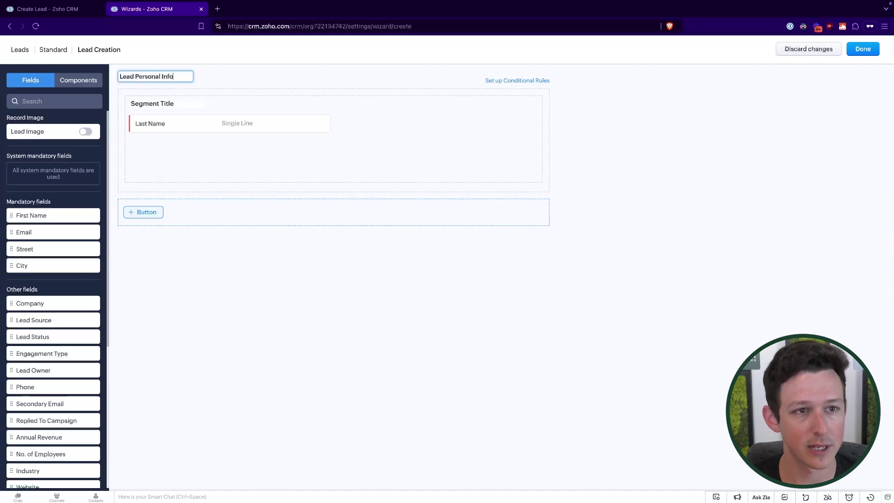
key("Return")
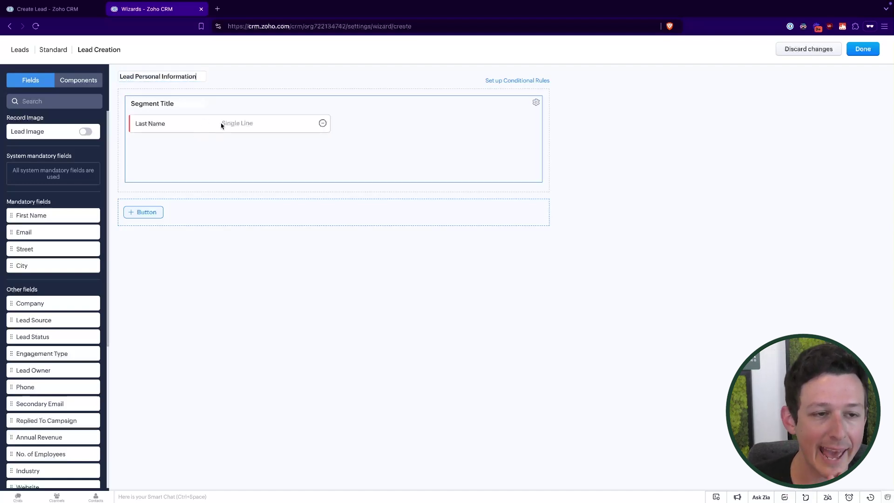
Step: Add First Name above Last Name, then Email and Phone below it in the segment
left_click_drag(222, 125, 241, 131)
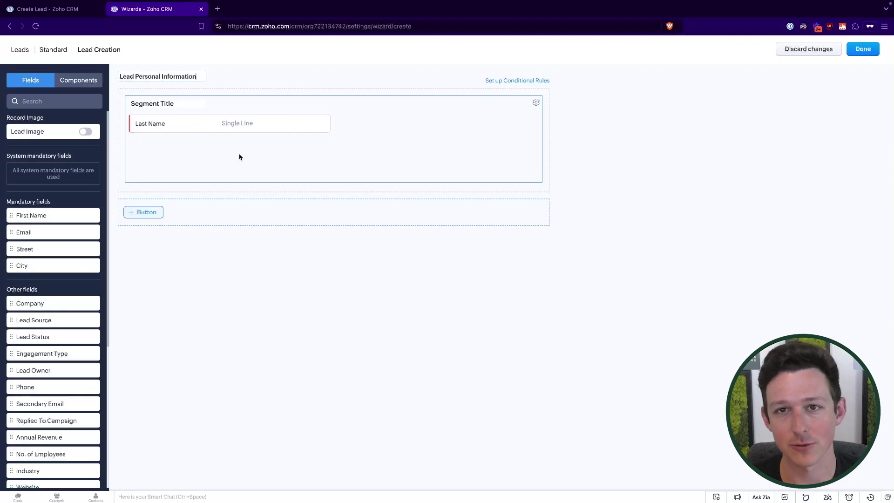
scroll(39, 205, "down", 1)
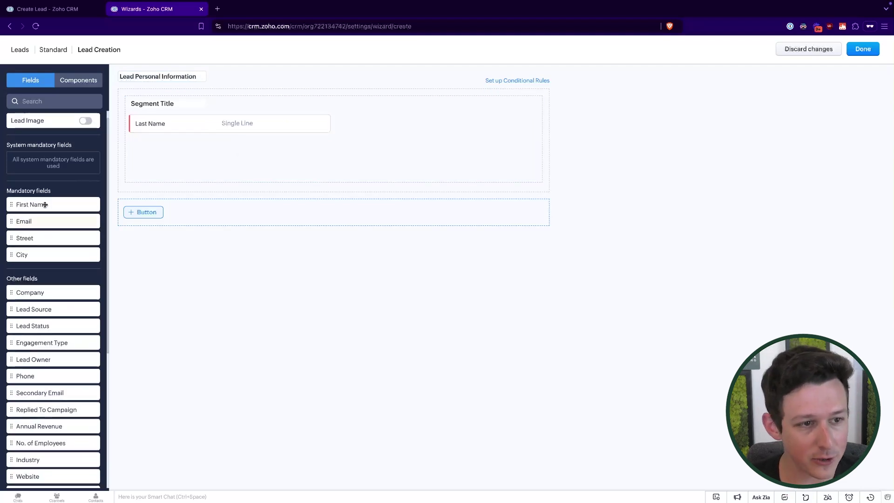
scroll(37, 209, "down", 4)
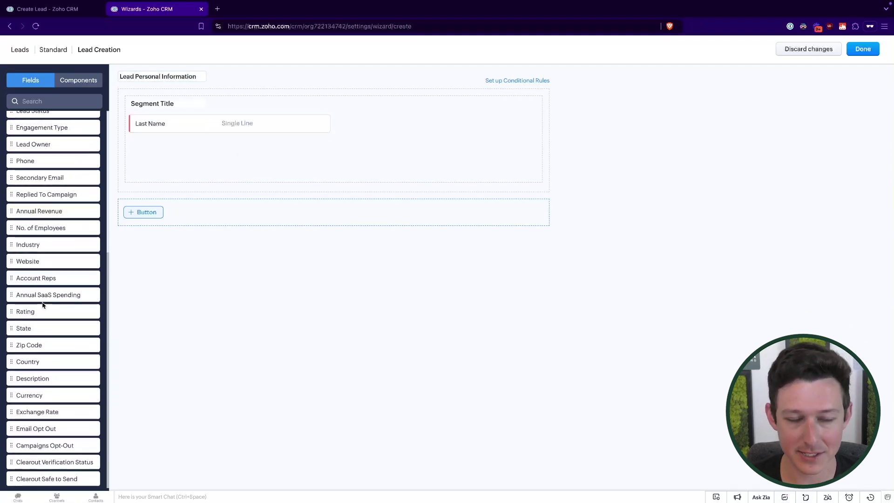
scroll(42, 305, "up", 5)
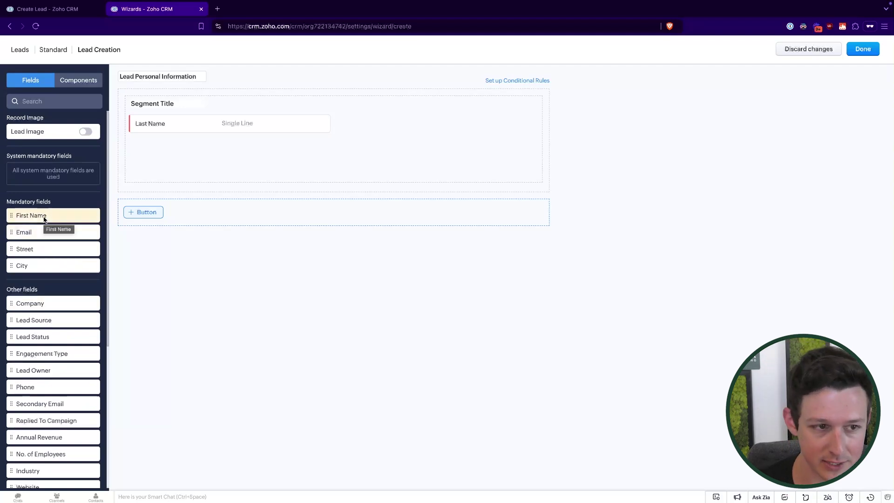
left_click_drag(44, 219, 160, 118)
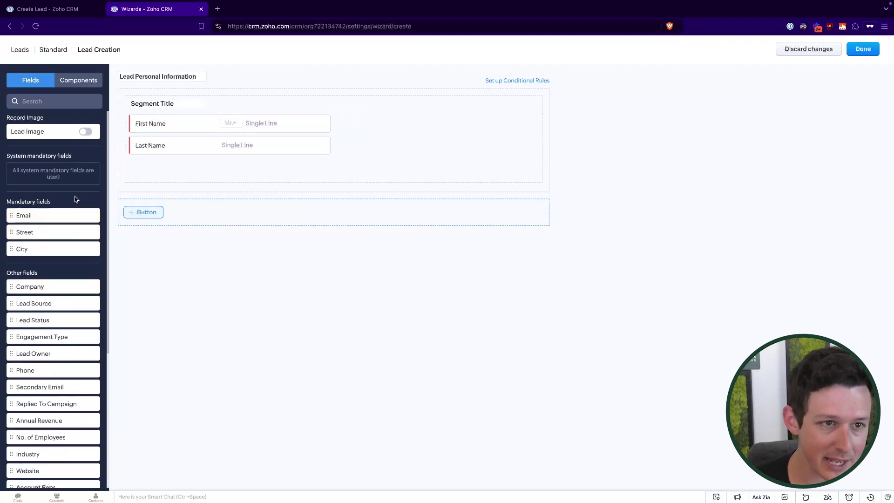
left_click_drag(59, 216, 180, 166)
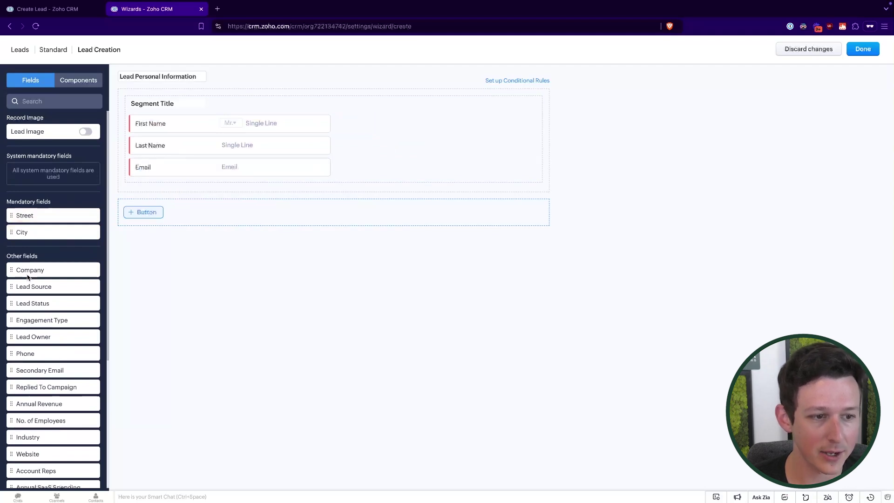
scroll(26, 279, "down", 1)
left_click_drag(21, 327, 163, 189)
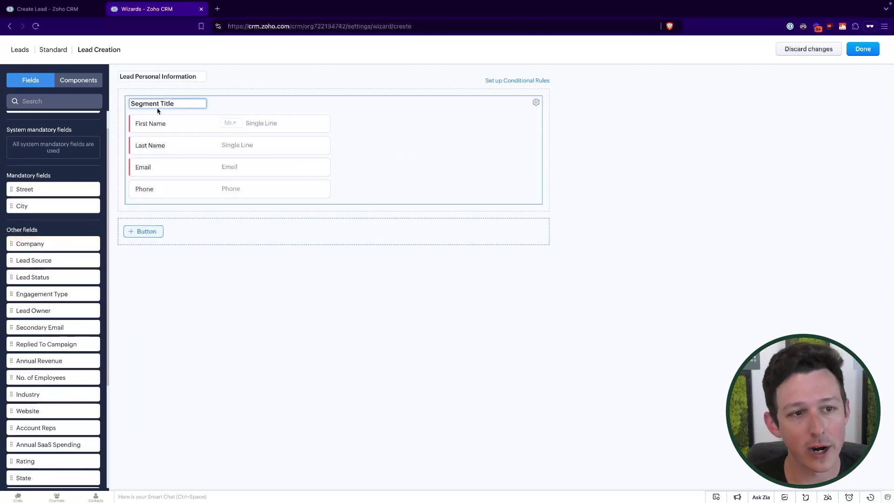
scroll(31, 125, "up", 1)
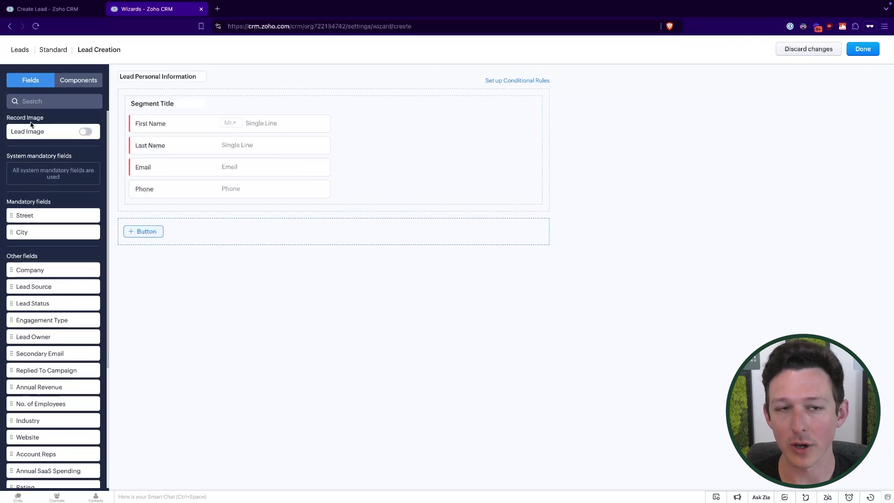
Step: Toggle the lead image area on and off, leaving it removed, and try placing Lead Status
left_click(85, 132)
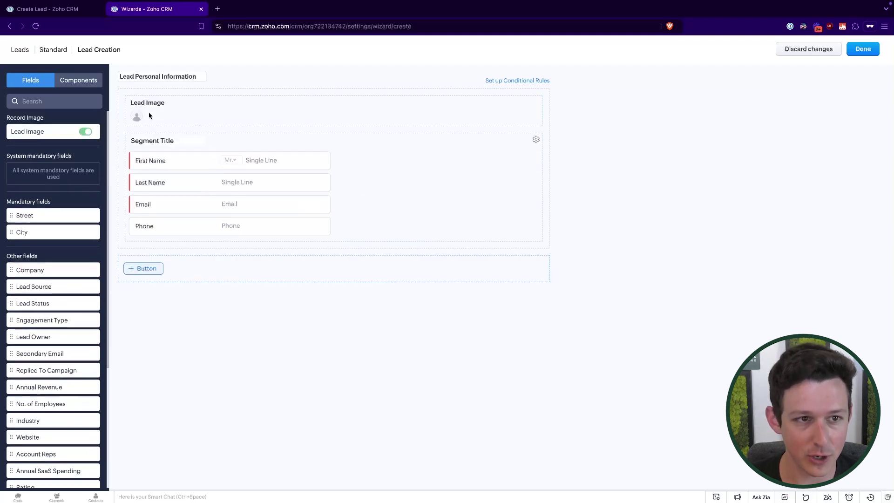
left_click(85, 132)
left_click(85, 132)
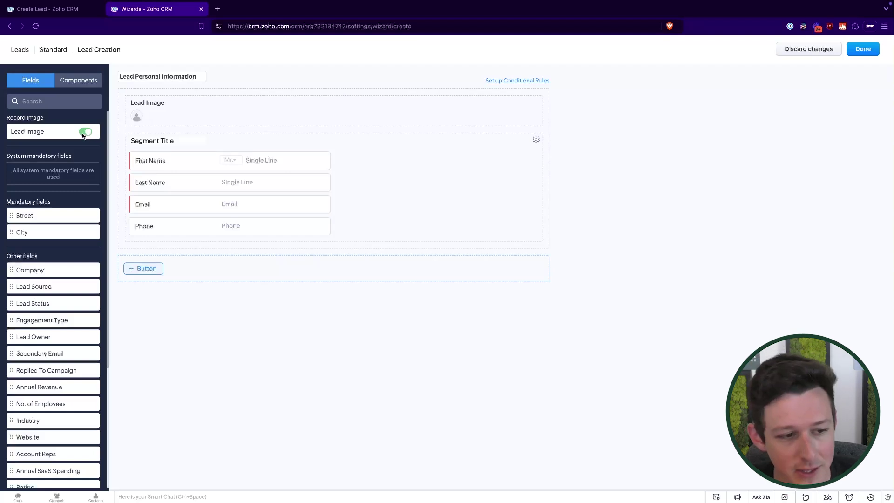
left_click(85, 132)
scroll(42, 295, "down", 5)
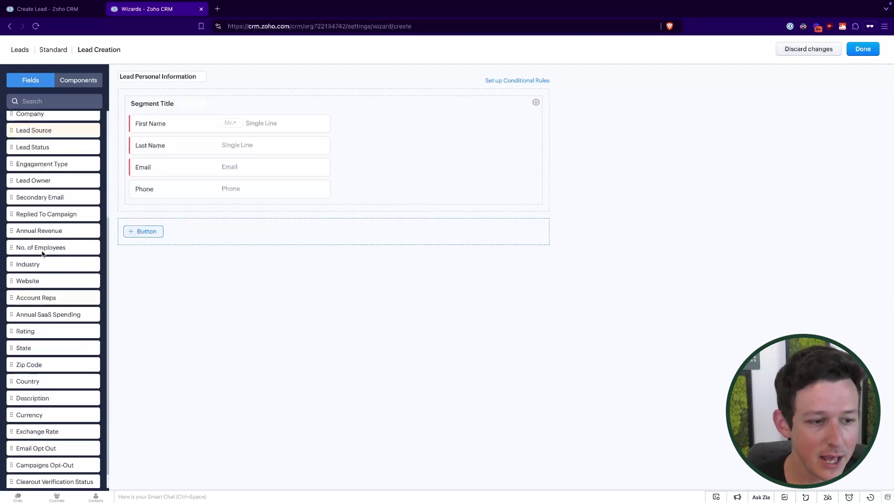
scroll(68, 370, "up", 5)
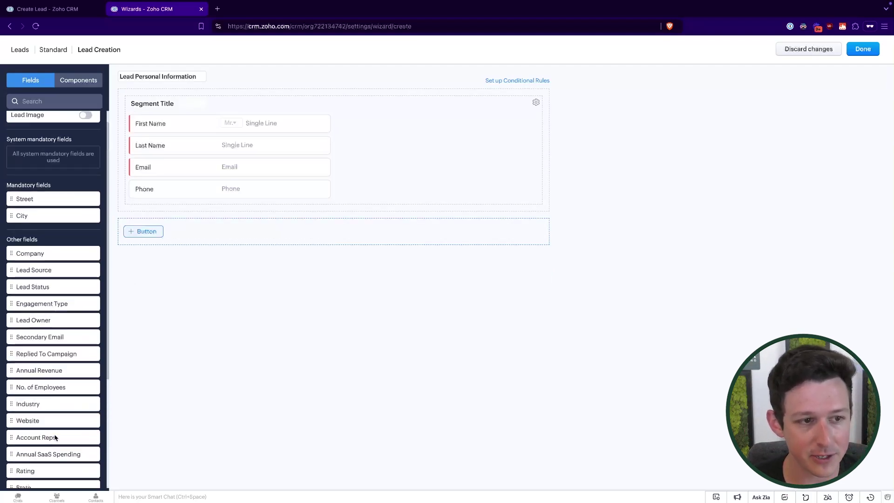
left_click_drag(40, 312, 293, 128)
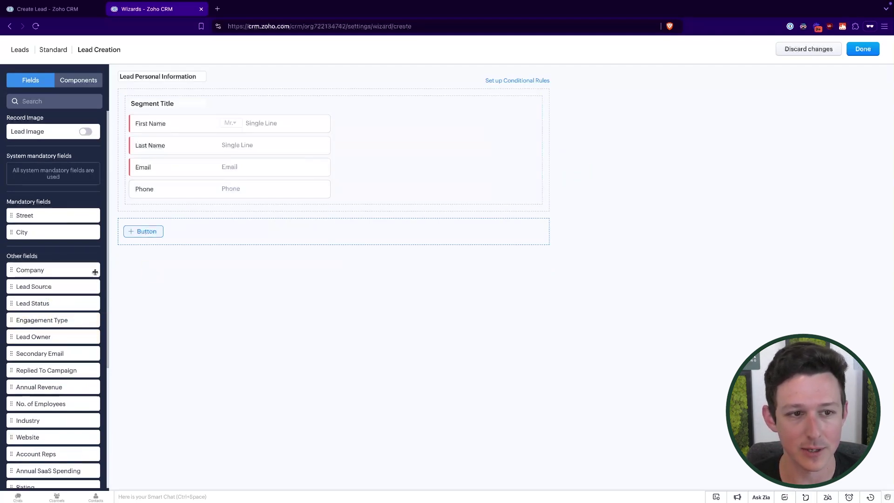
left_click_drag(74, 299, 154, 205)
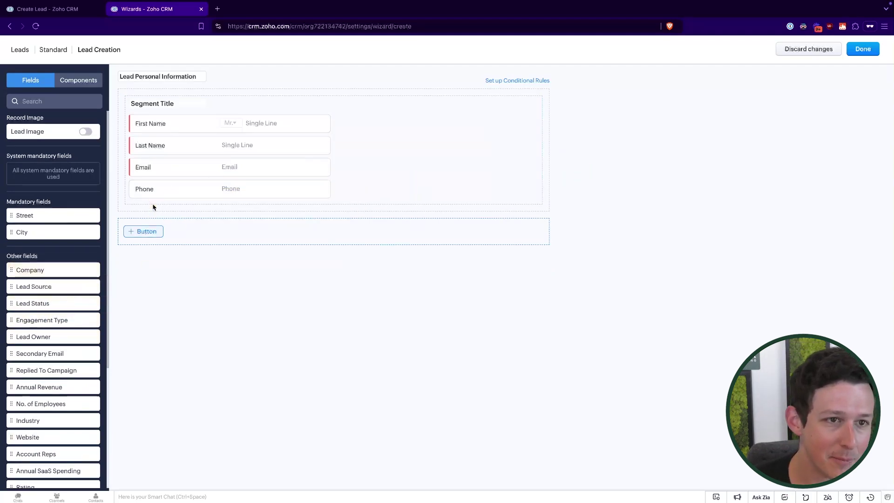
Step: Rename the segment title to 'Personal Information' and add a standard Button 1 below it
left_click(160, 105)
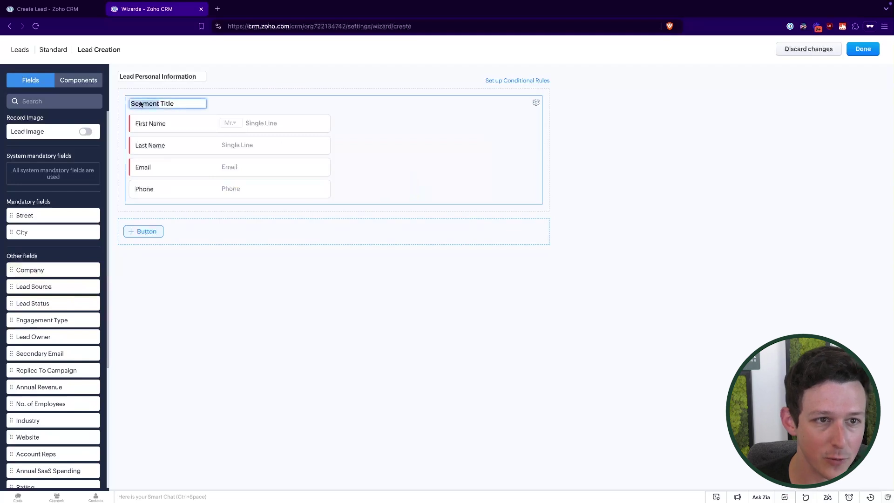
left_click_drag(141, 104, 174, 93)
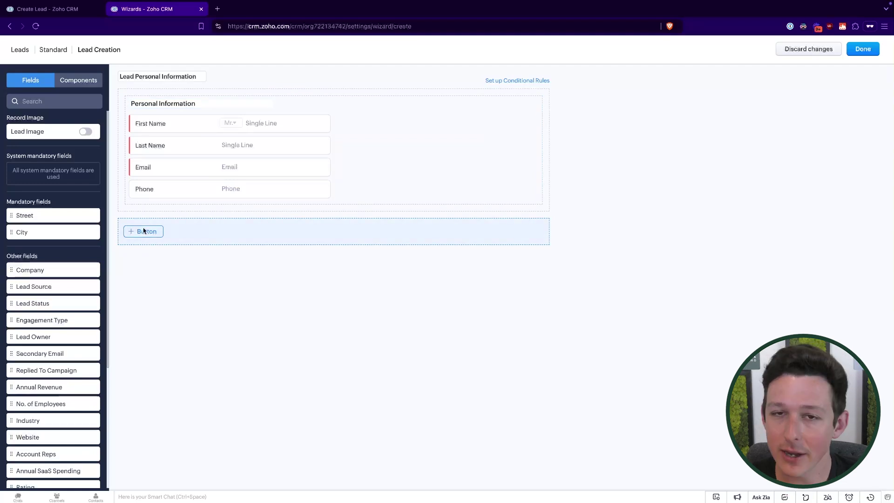
left_click(145, 233)
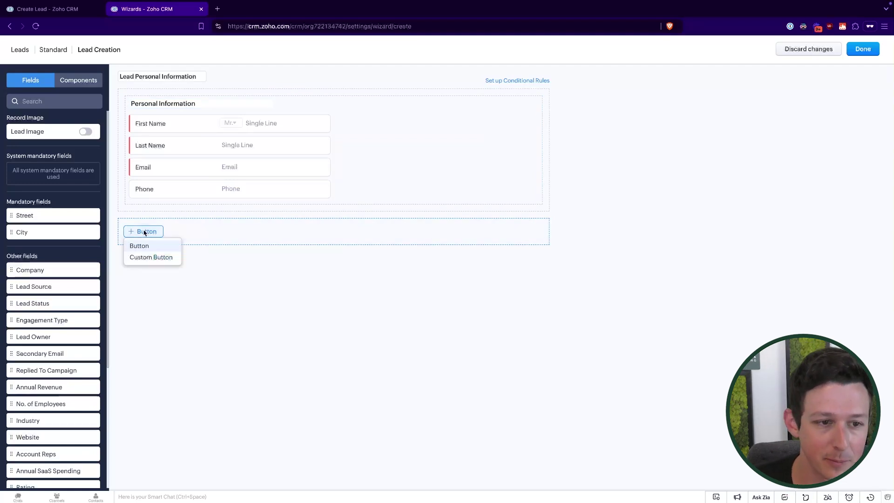
left_click(145, 252)
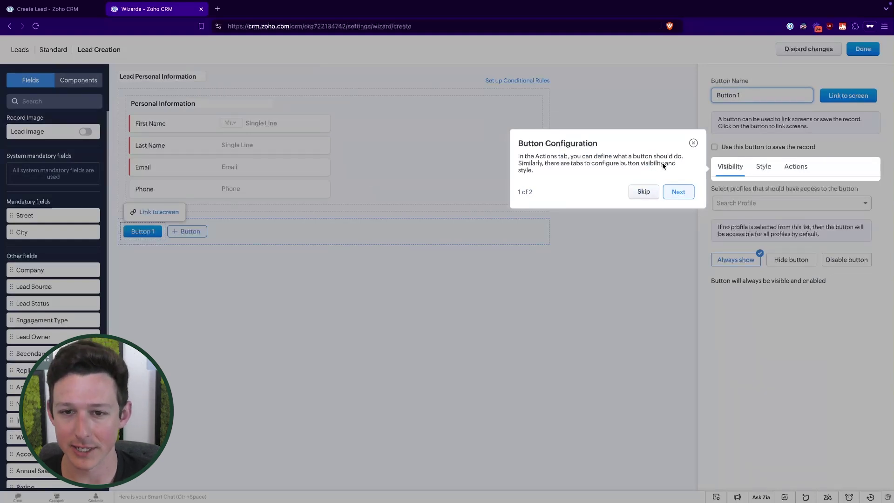
left_click(678, 192)
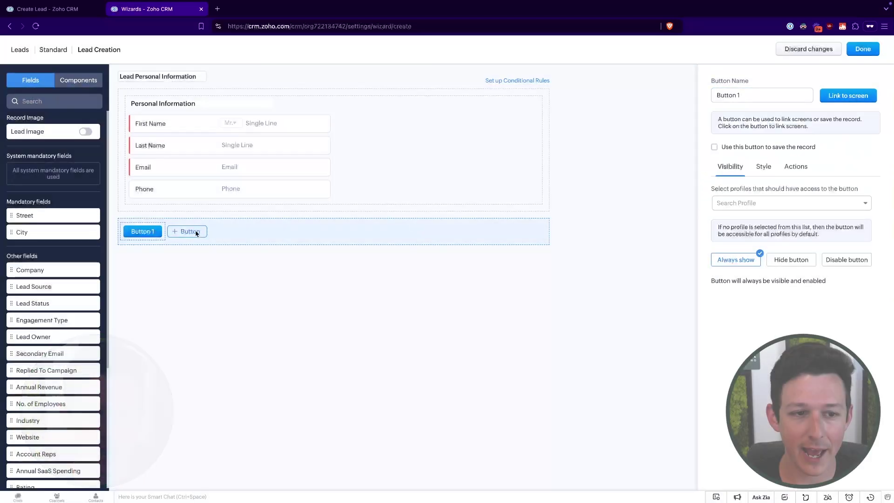
left_click(187, 231)
left_click(195, 258)
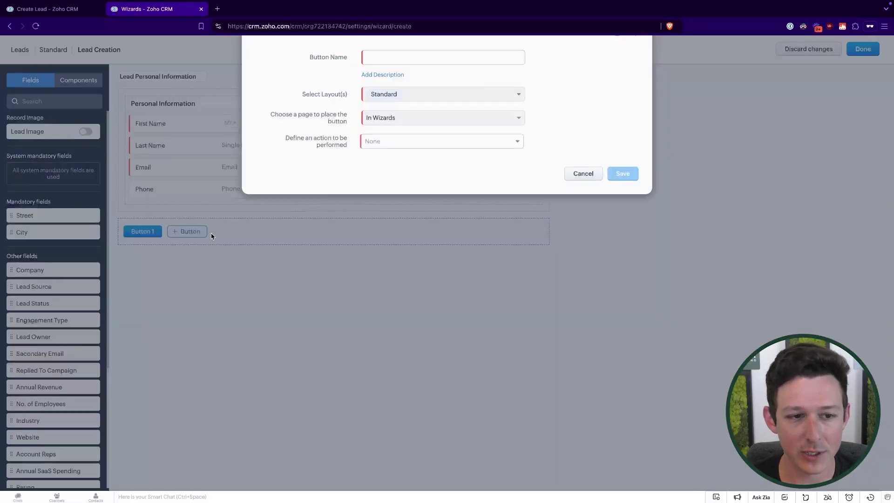
left_click(387, 164)
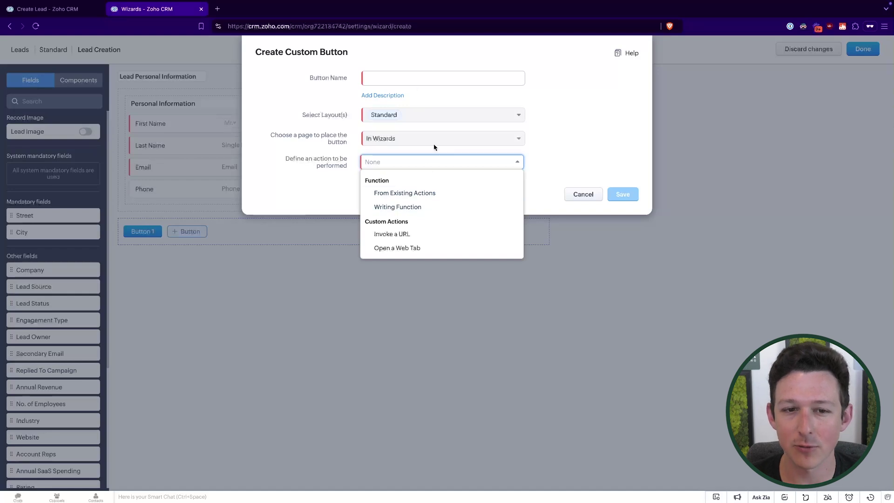
left_click(326, 116)
left_click(388, 166)
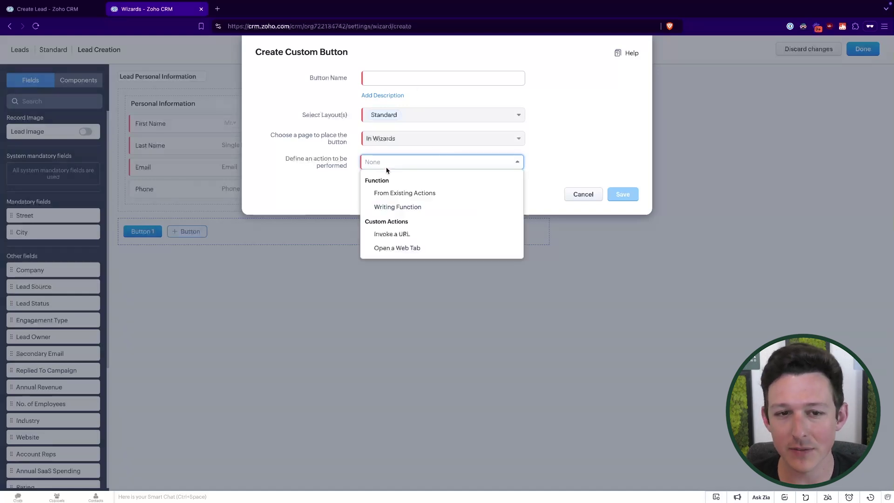
left_click(399, 248)
left_click(557, 165)
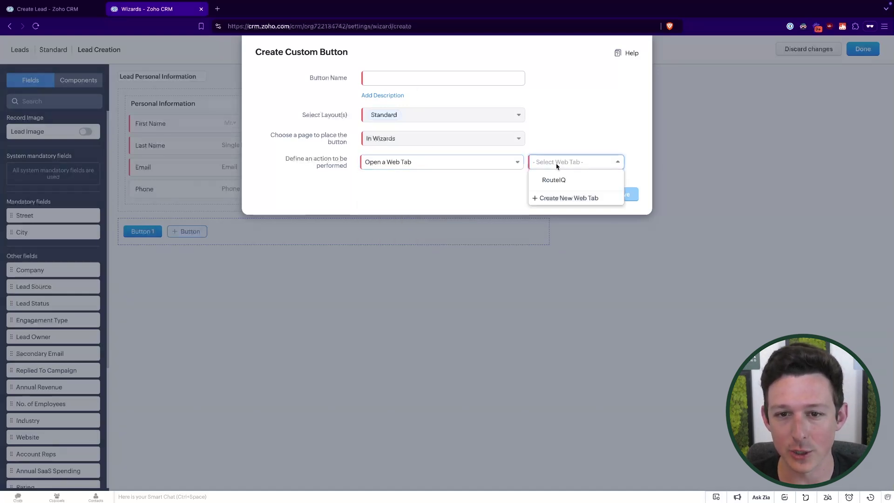
left_click(581, 125)
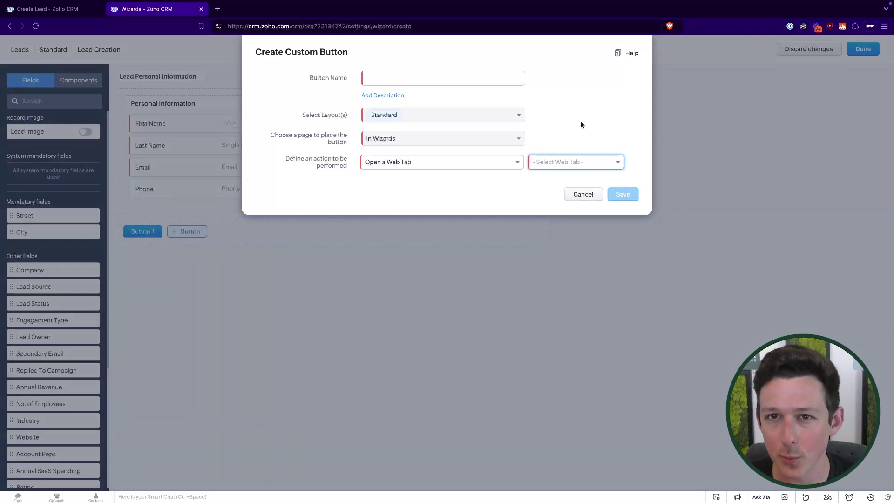
left_click(442, 163)
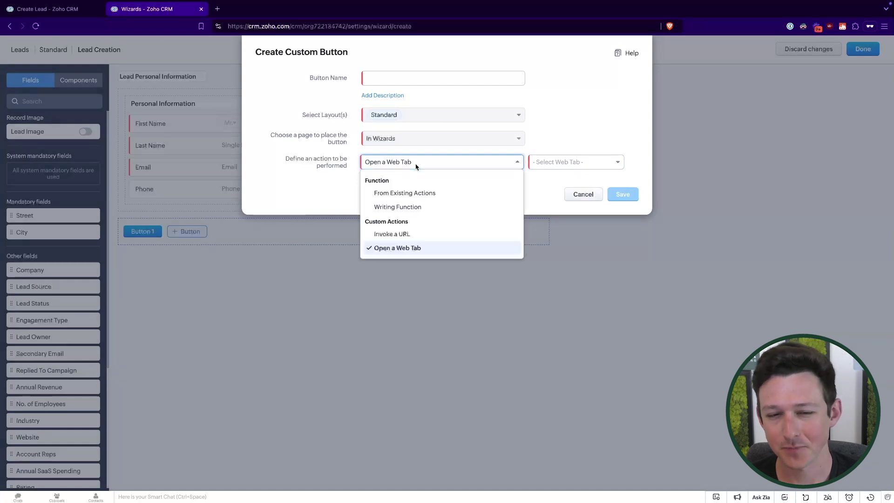
left_click(416, 192)
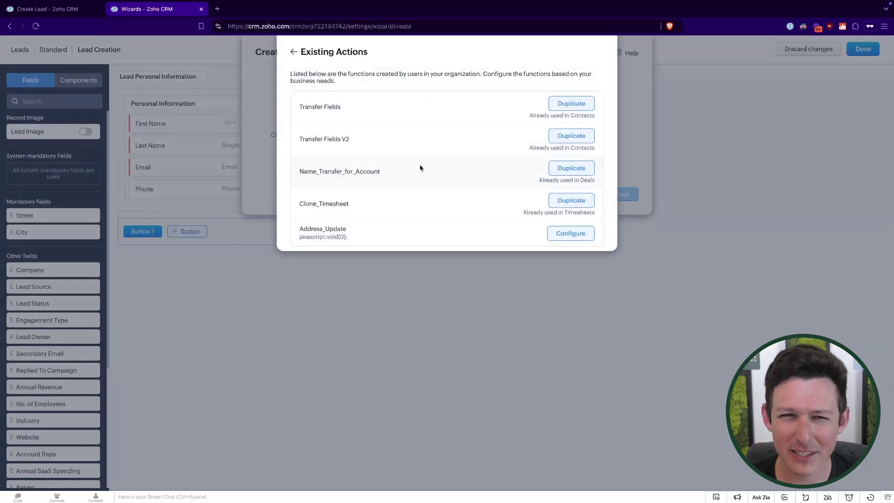
left_click(294, 53)
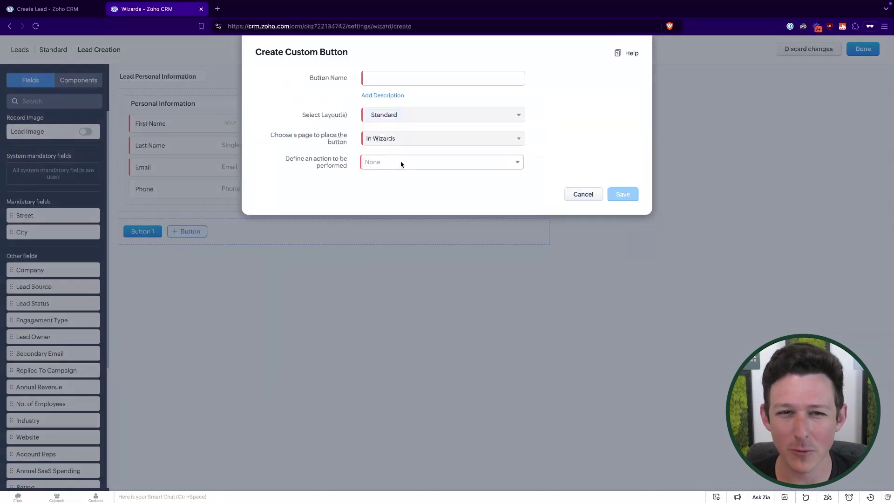
left_click(401, 163)
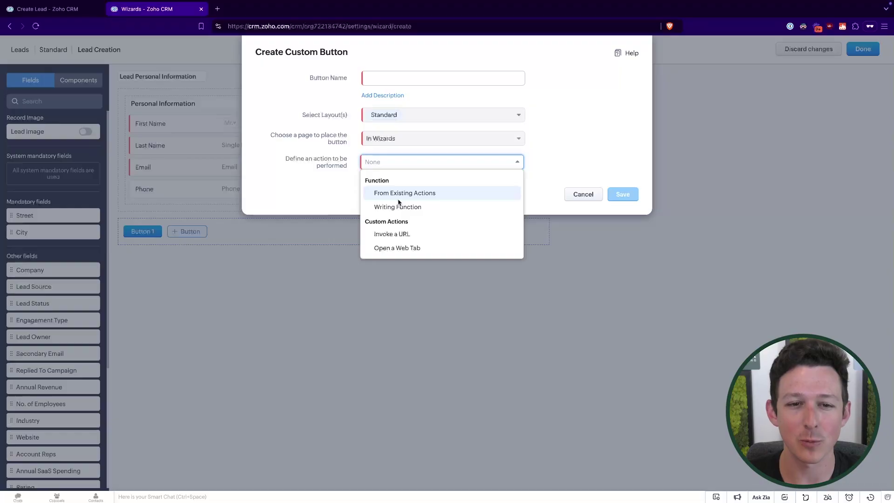
left_click(582, 194)
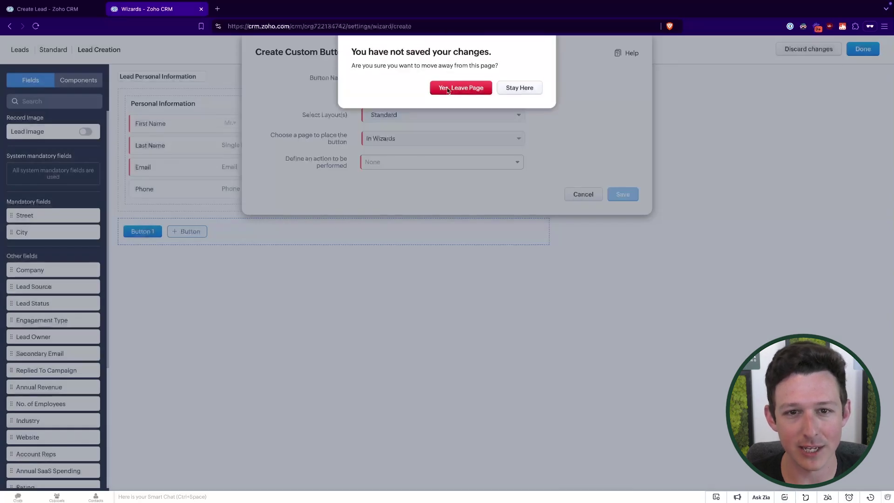
left_click(460, 88)
left_click(151, 232)
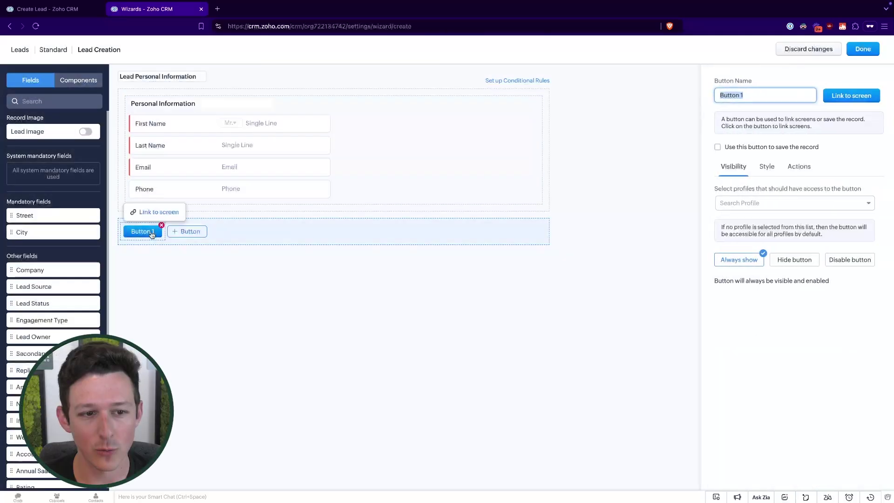
type("1")
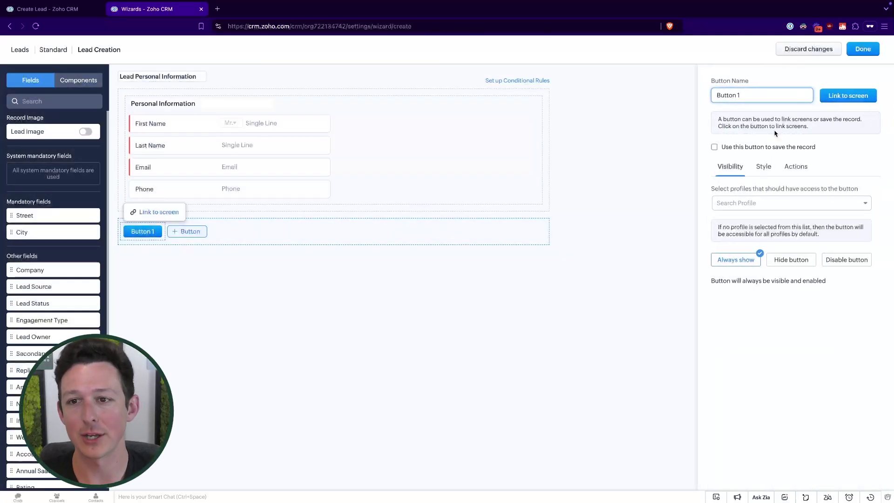
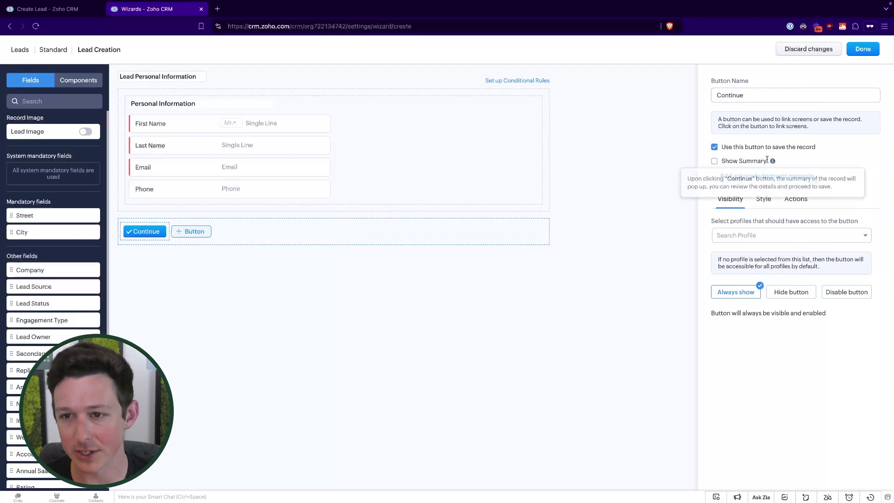
Step: Turn on Show Summary for the Continue button, keeping the summary mode on Create
left_click(733, 162)
left_click(733, 176)
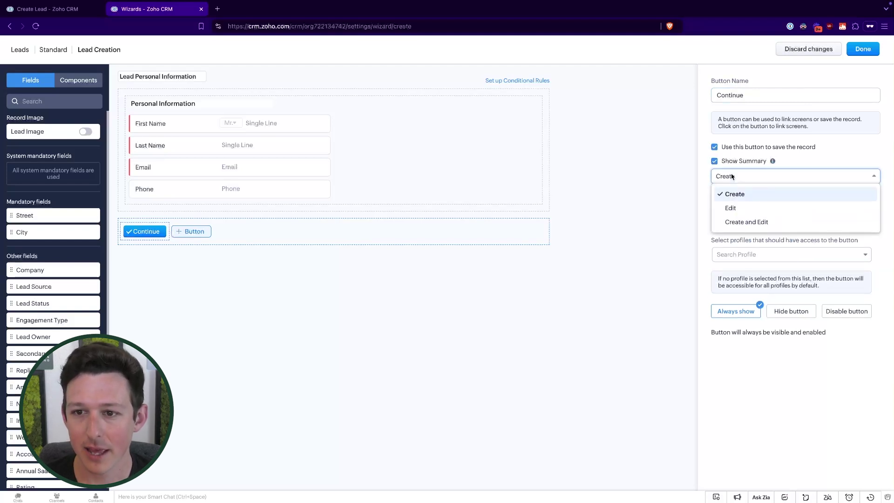
left_click(773, 161)
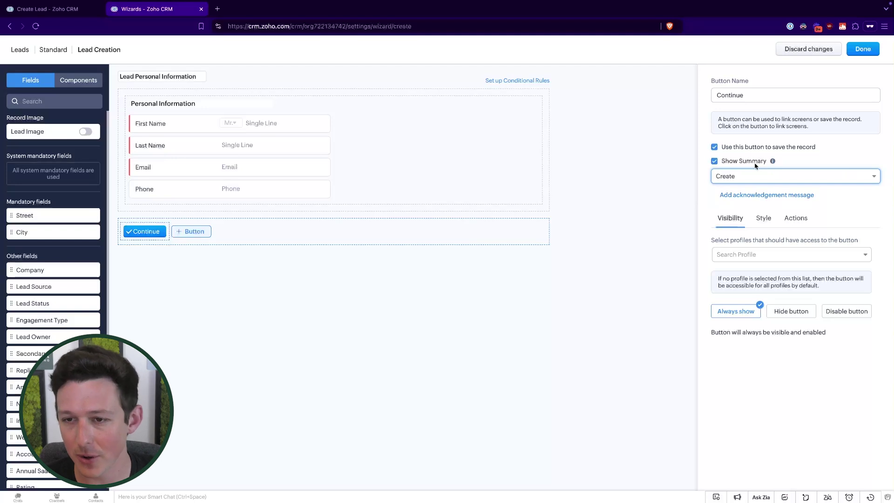
left_click(756, 175)
left_click(758, 173)
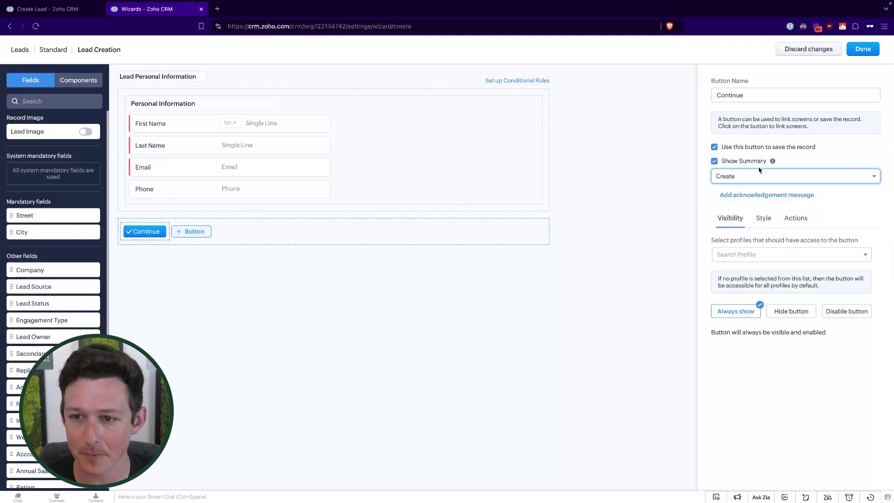
Step: Give the Administrator, Standard and Basic profiles access to the Continue button
left_click(772, 259)
left_click(754, 272)
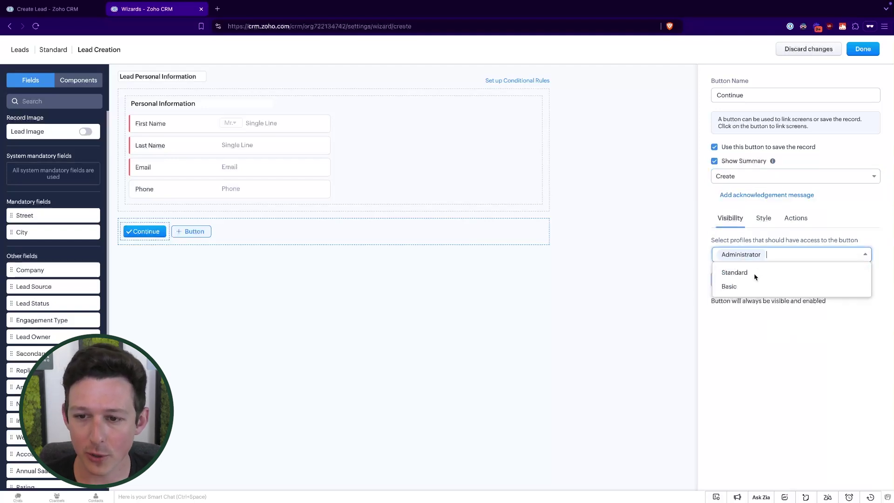
left_click(755, 272)
left_click(755, 285)
left_click(772, 240)
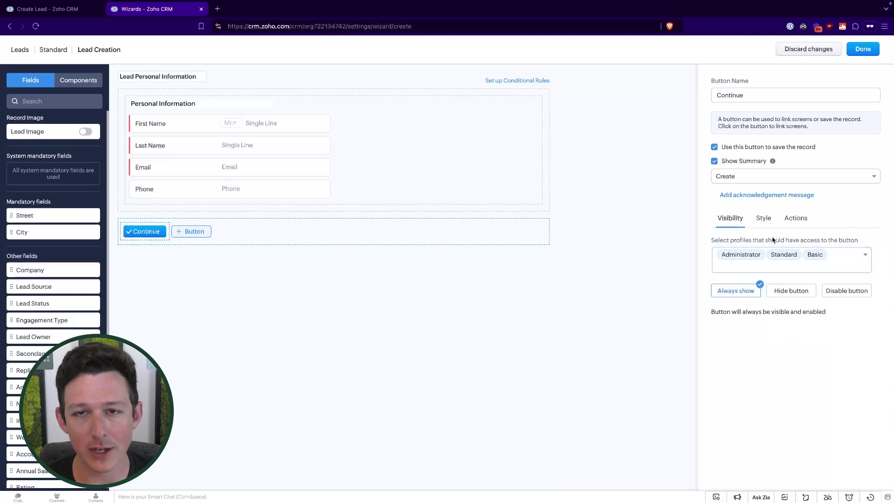
Step: Try hide and disable conditions, then leave the button always shown and enabled
left_click(794, 292)
left_click(775, 295)
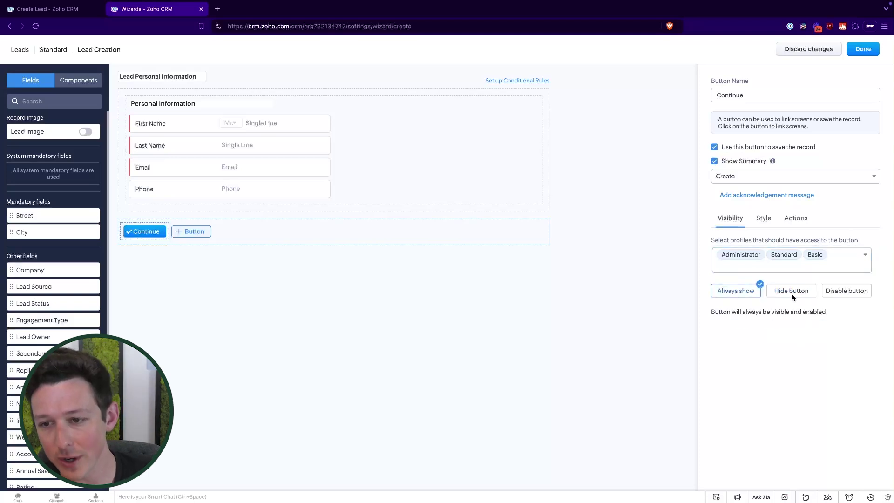
left_click(793, 297)
left_click(751, 323)
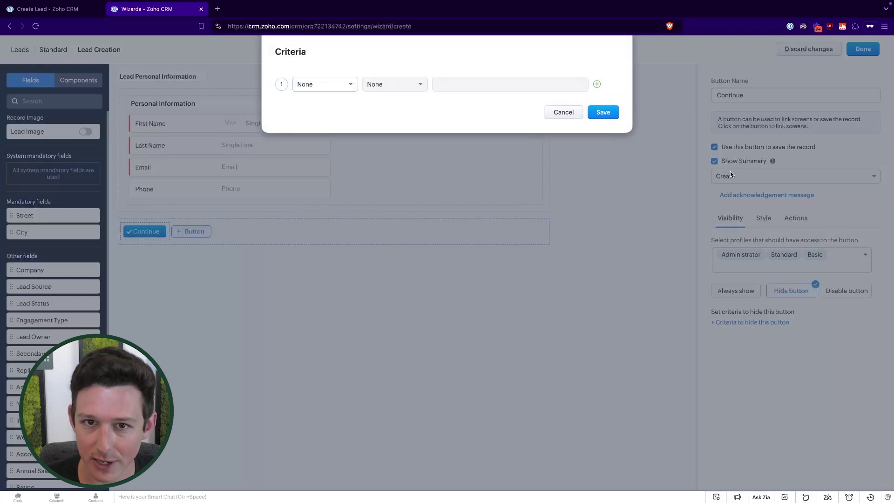
left_click(552, 110)
left_click(852, 292)
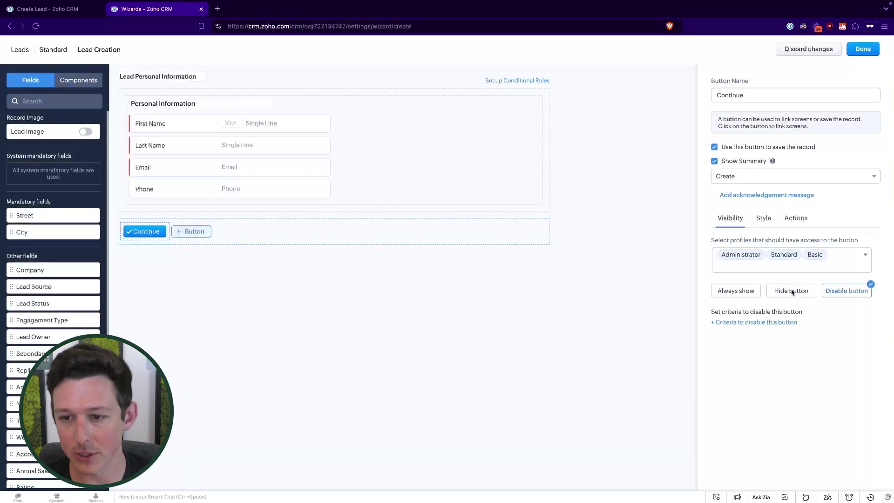
left_click(762, 323)
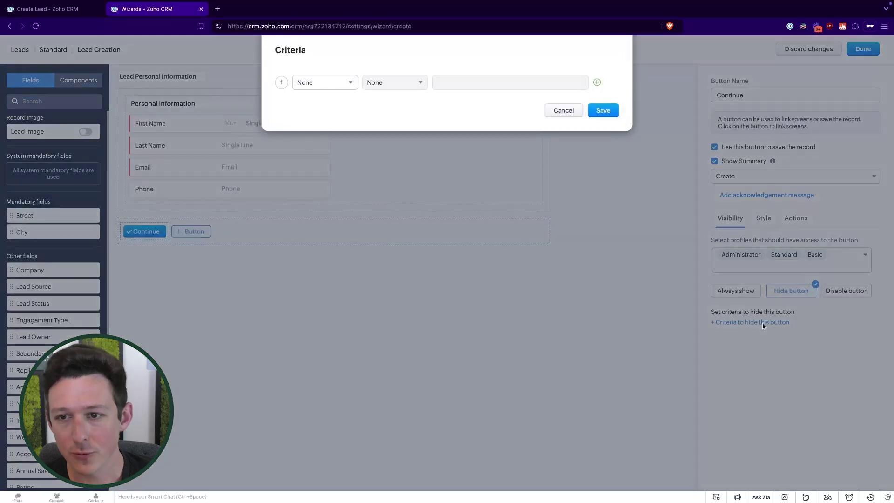
key("Escape")
left_click(747, 291)
left_click(761, 217)
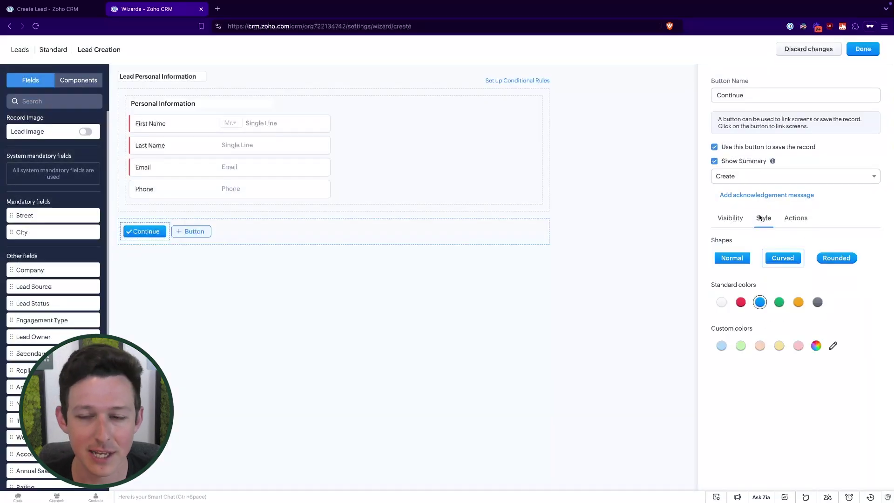
left_click(736, 258)
left_click(790, 260)
left_click(844, 259)
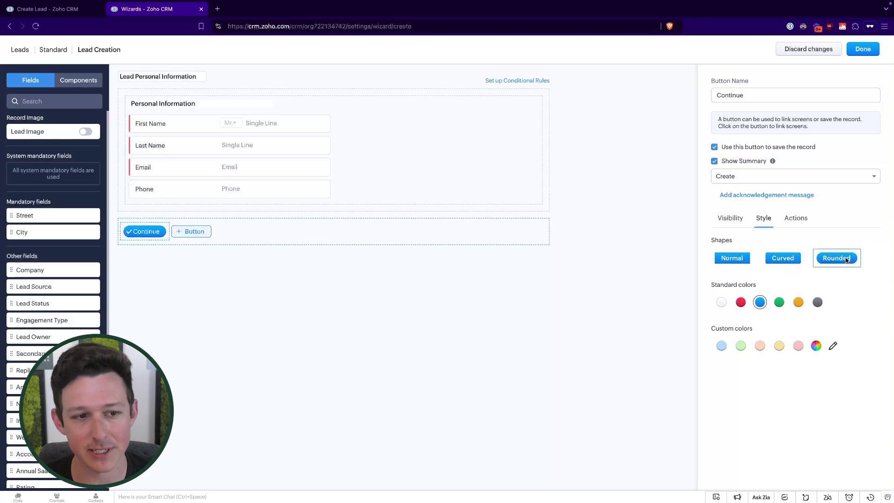
left_click(791, 264)
left_click(741, 302)
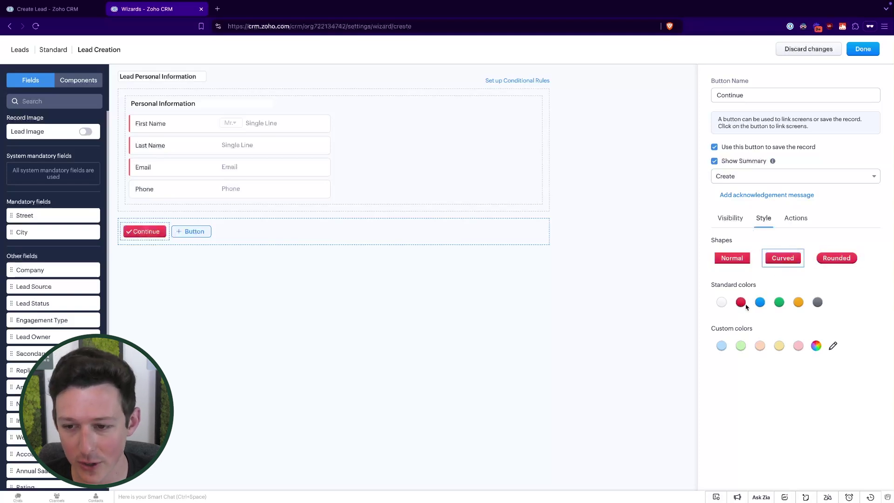
left_click(761, 303)
left_click(797, 218)
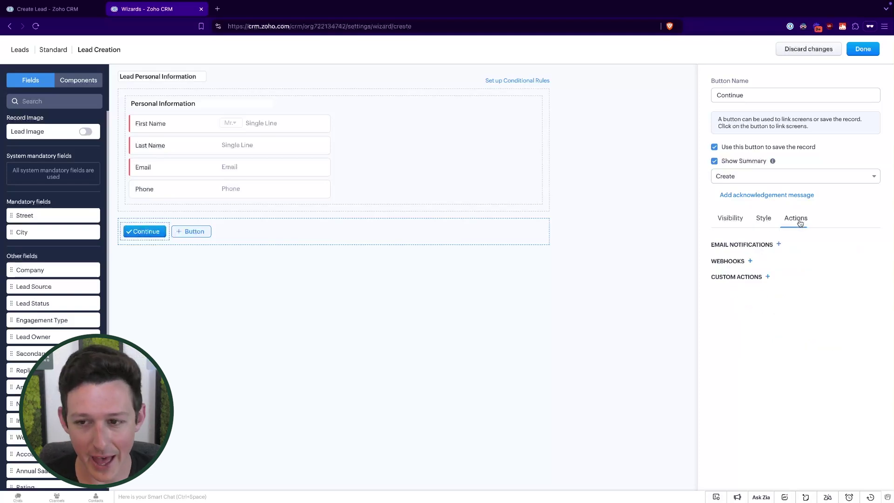
left_click(779, 245)
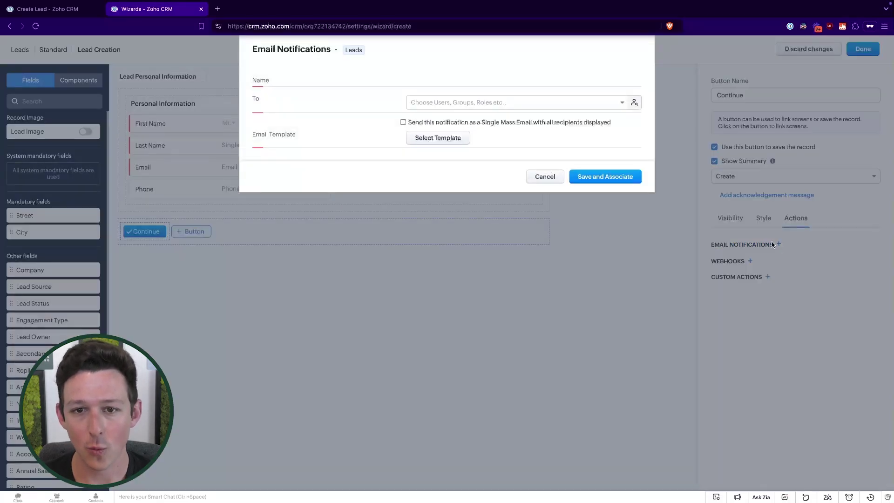
left_click(544, 177)
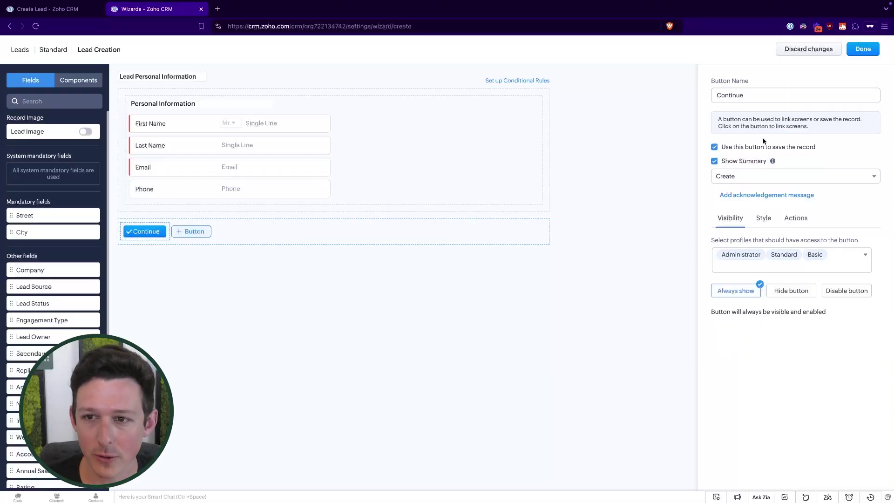
Step: Keep the Continue button's summary on, close the screen editor, and dismiss the builder tip
left_click(762, 91)
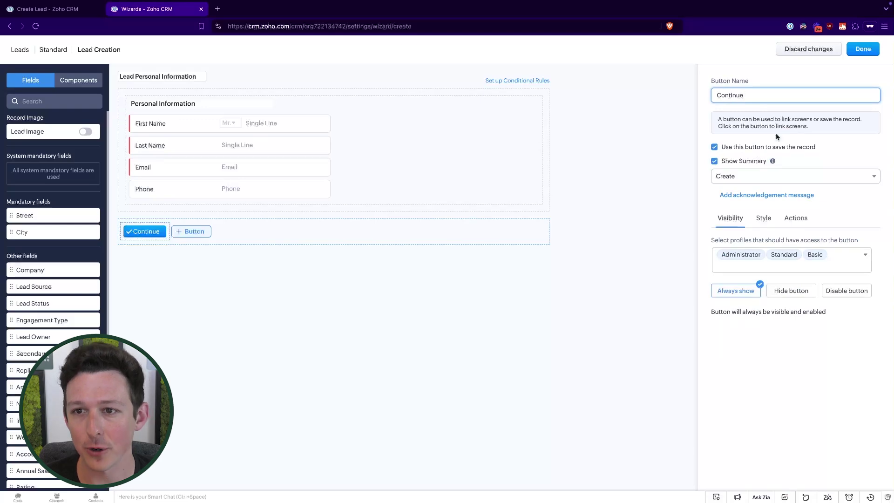
left_click(714, 161)
left_click(714, 161)
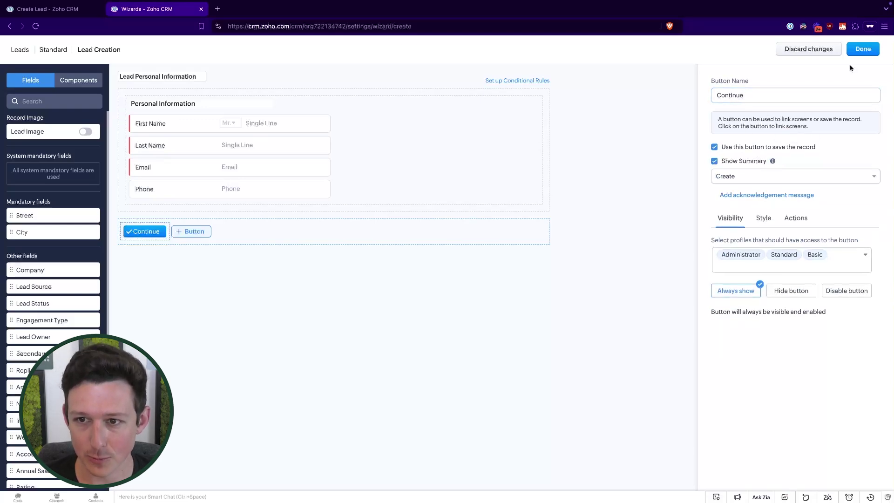
left_click(863, 49)
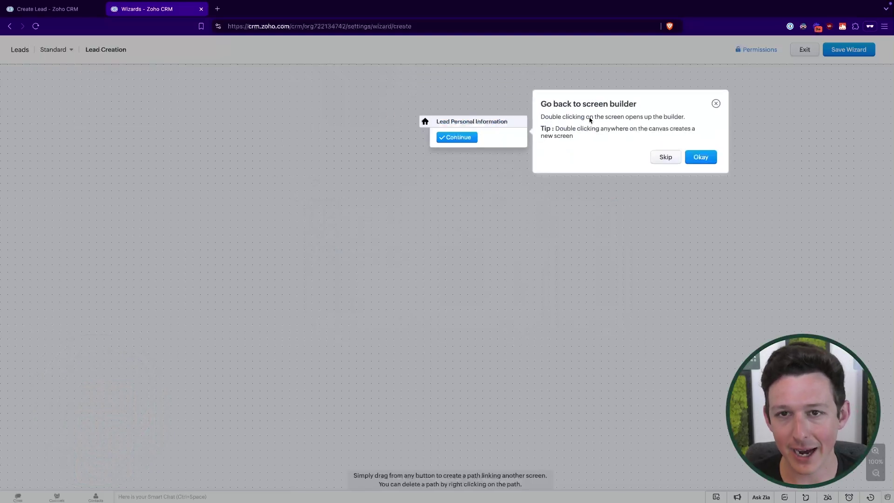
left_click(695, 159)
double_click(468, 123)
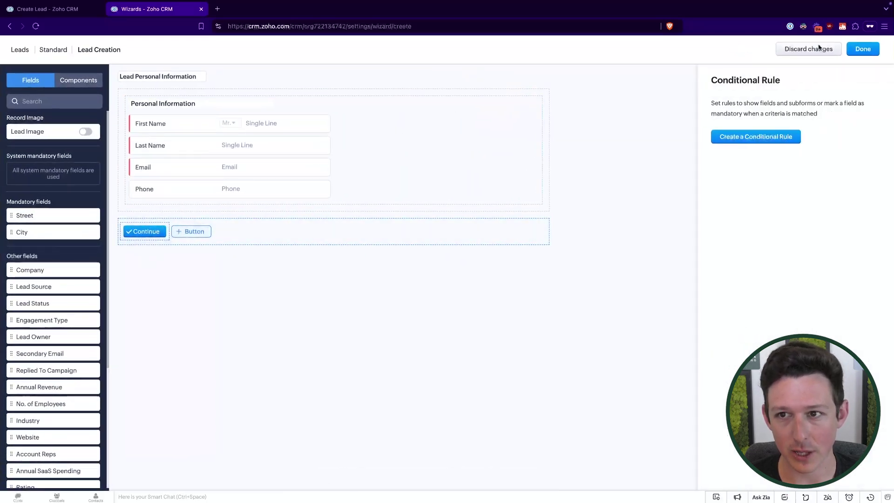
left_click(863, 48)
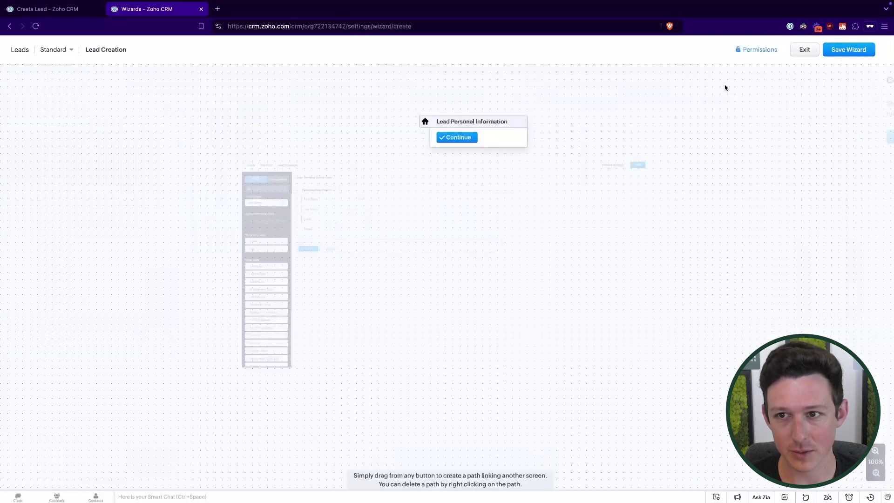
Step: Create a new screen titled 'Address Information' with Street, City, State and Zip Code fields
double_click(463, 139)
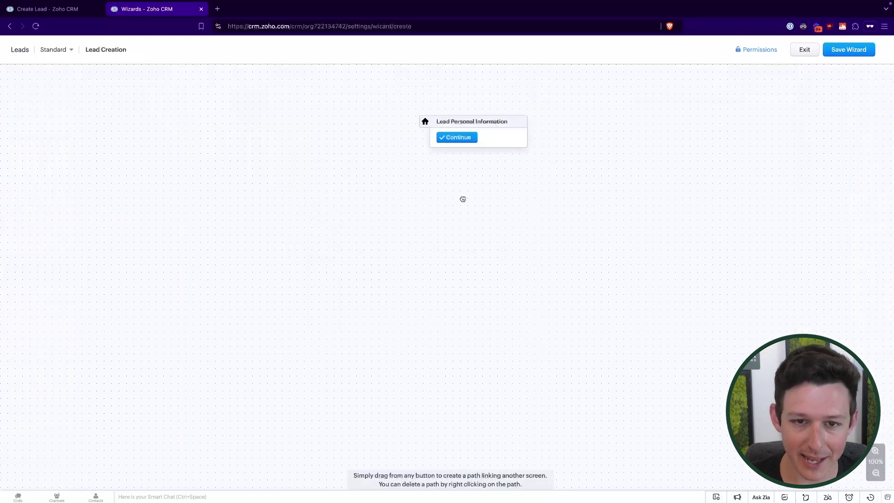
left_click_drag(457, 137, 463, 199)
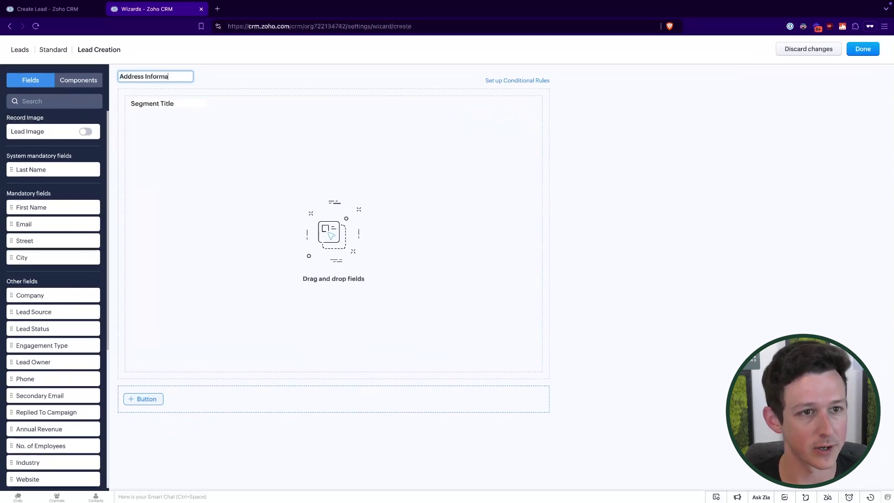
left_click(162, 105)
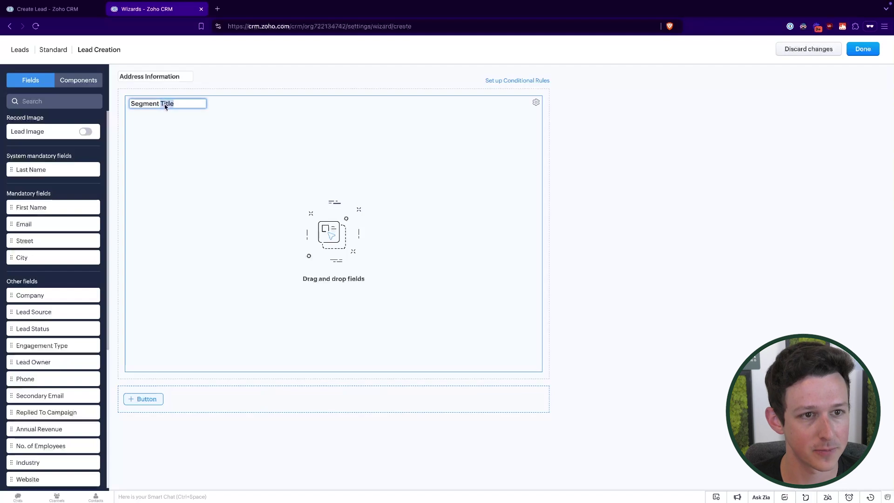
key("ctrl+a")
type("Address Information")
scroll(47, 326, "down", 5)
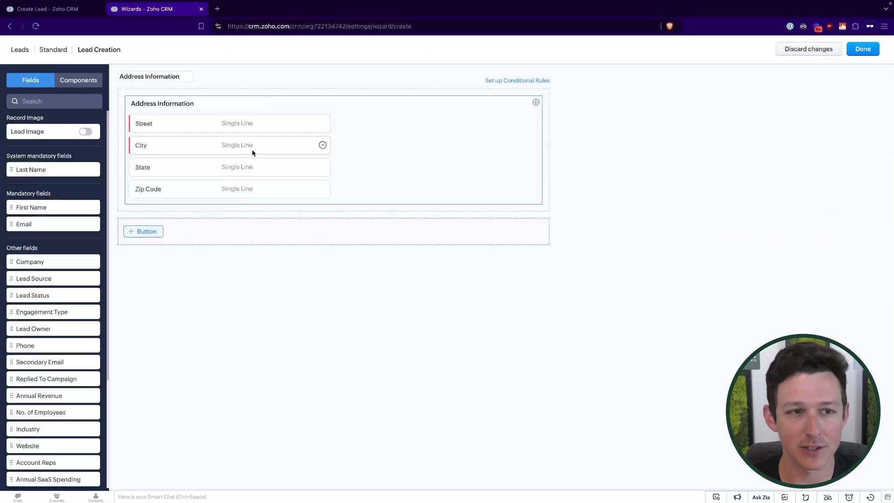
left_click(159, 146)
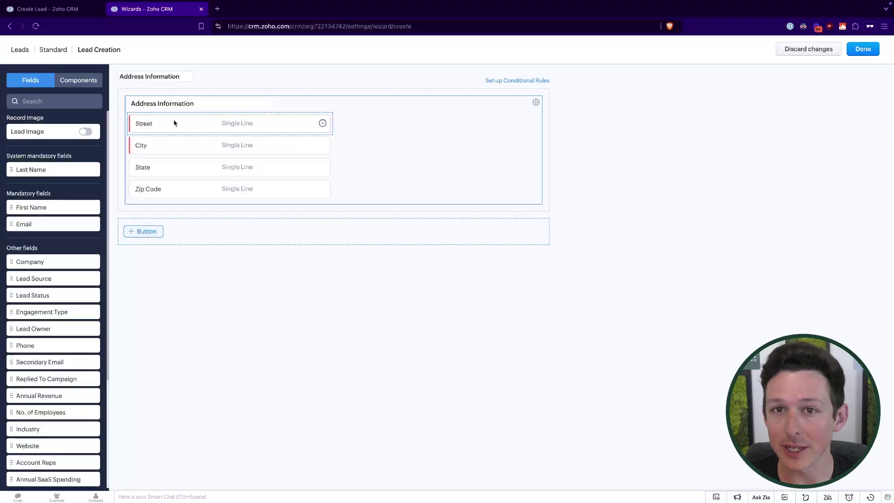
left_click(863, 49)
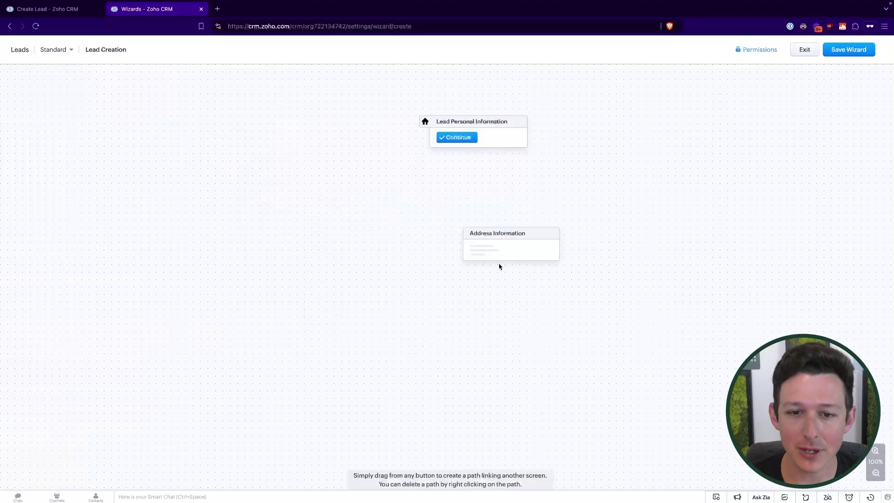
Step: Delete Screen 3 and draw a path from Continue to the Address Information node
left_click_drag(529, 244, 501, 242)
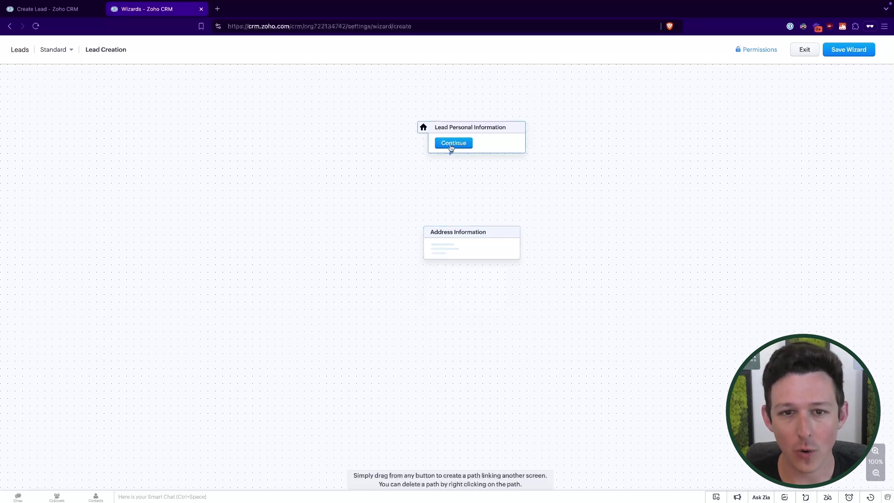
left_click_drag(451, 149, 458, 155)
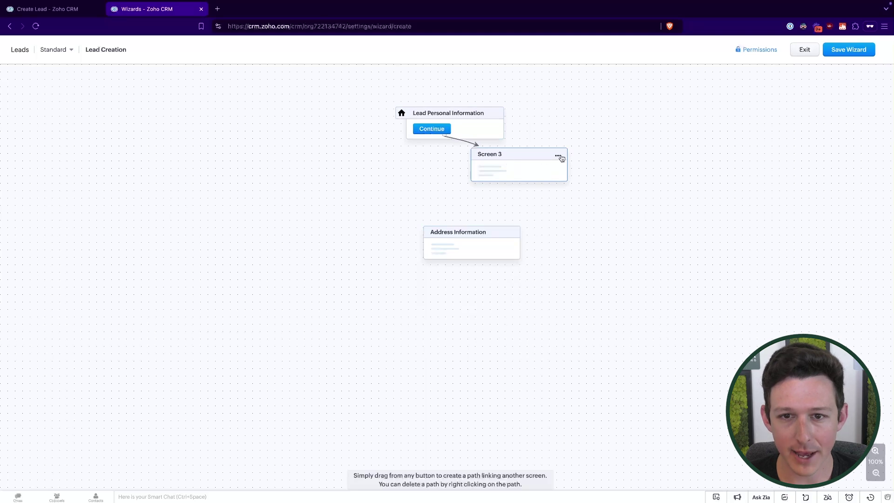
left_click(561, 157)
left_click(570, 177)
left_click(506, 84)
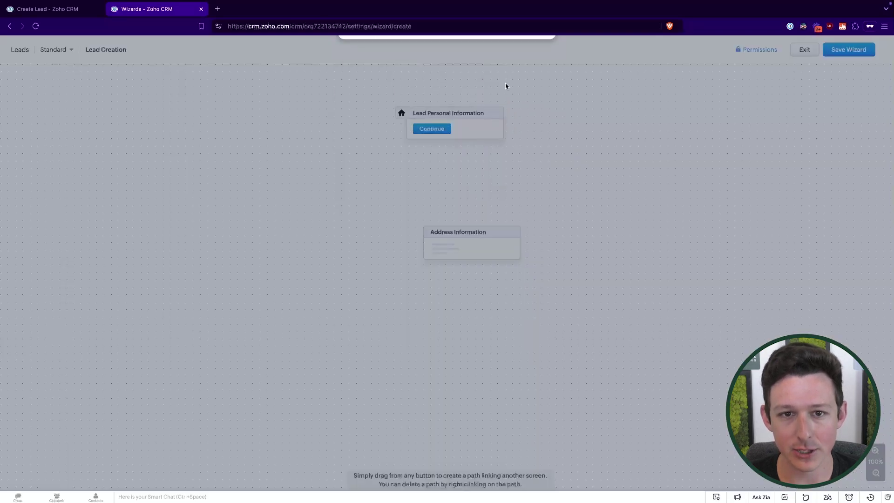
left_click_drag(435, 135, 463, 242)
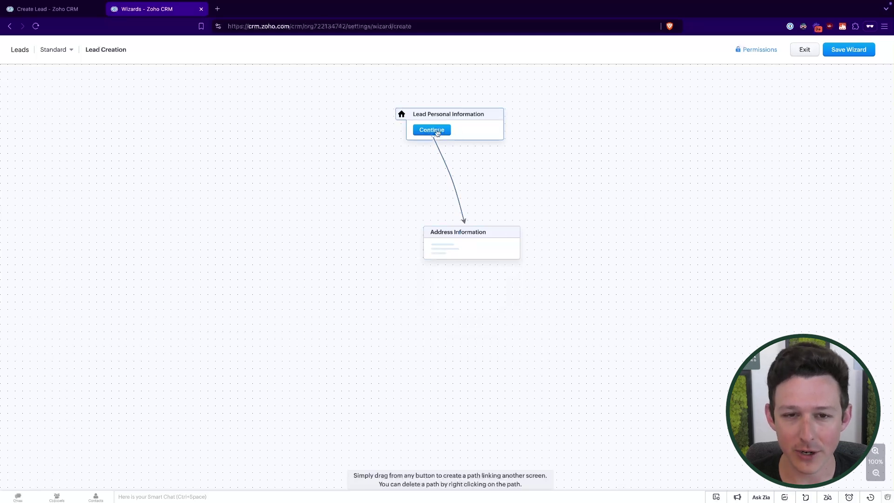
Step: Inspect the Continue step's settings on the Lead Personal Information screen
left_click(438, 134)
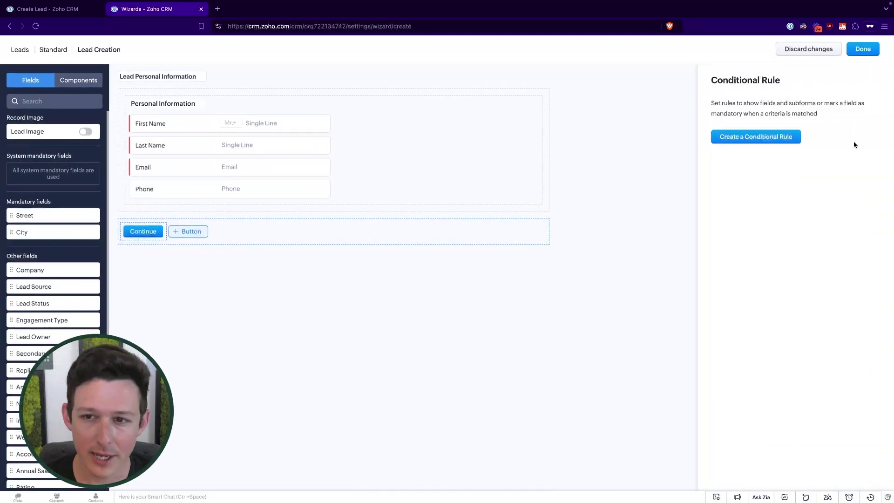
left_click(142, 232)
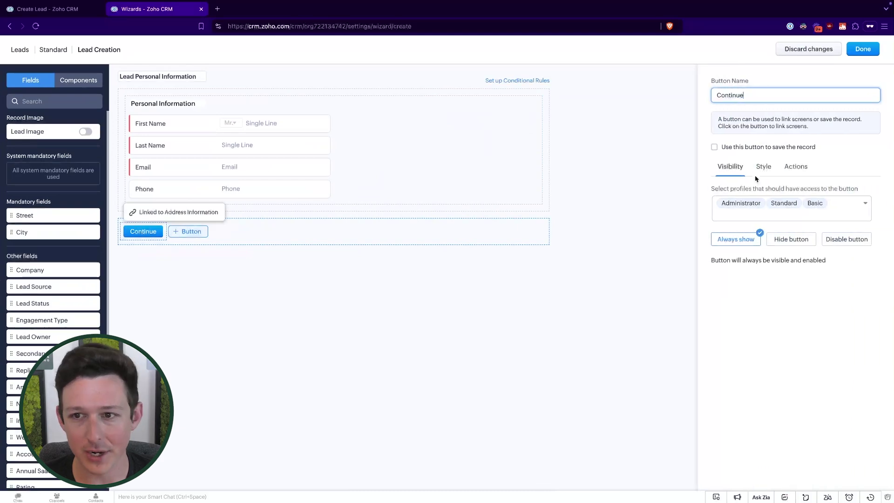
left_click(715, 147)
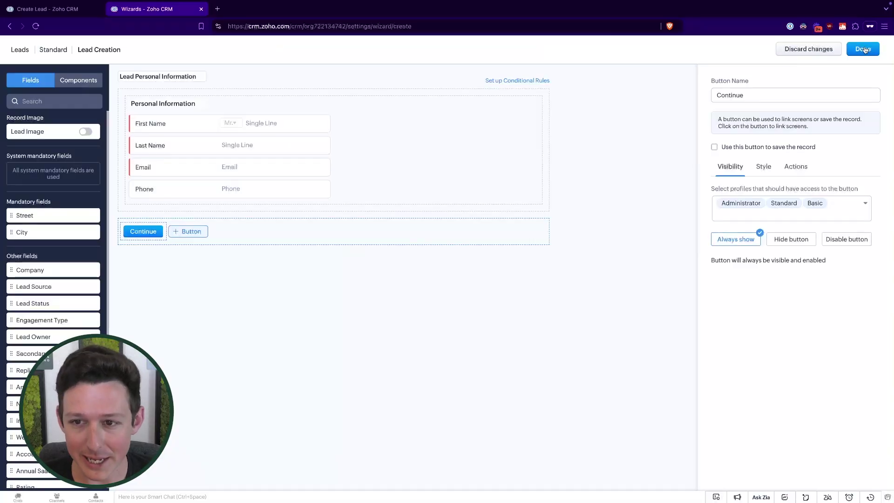
left_click(863, 49)
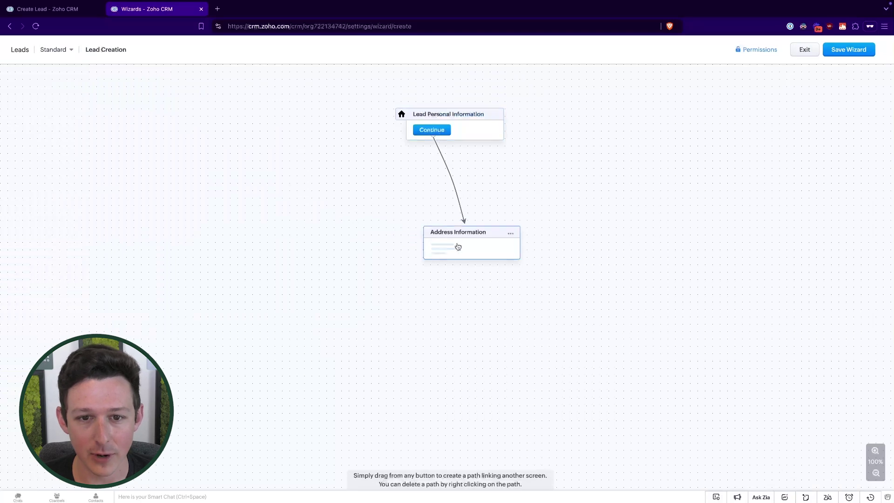
left_click(440, 130)
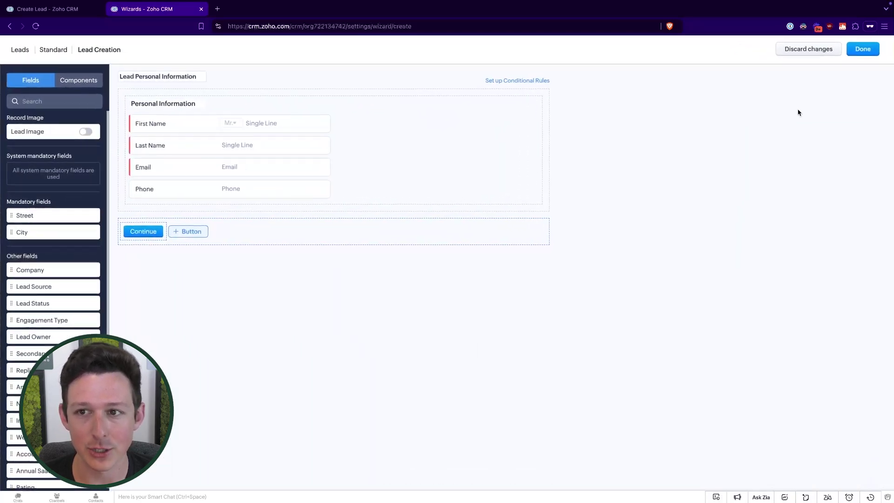
left_click(143, 232)
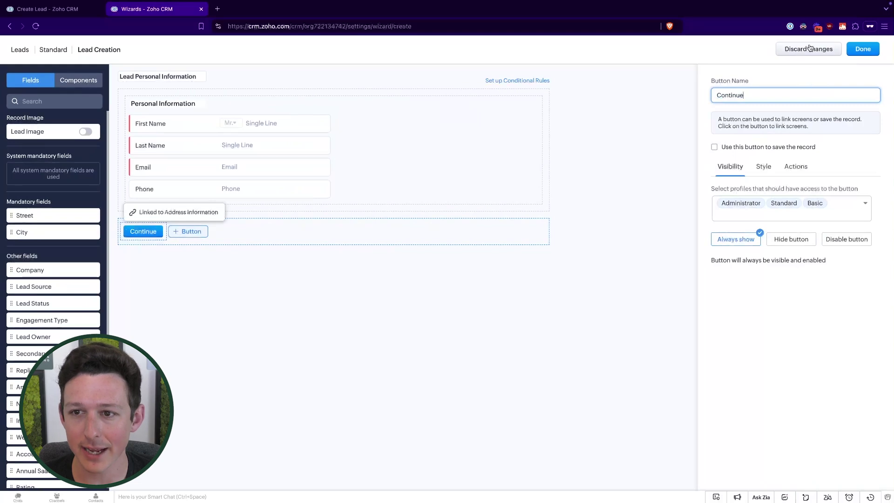
left_click(864, 49)
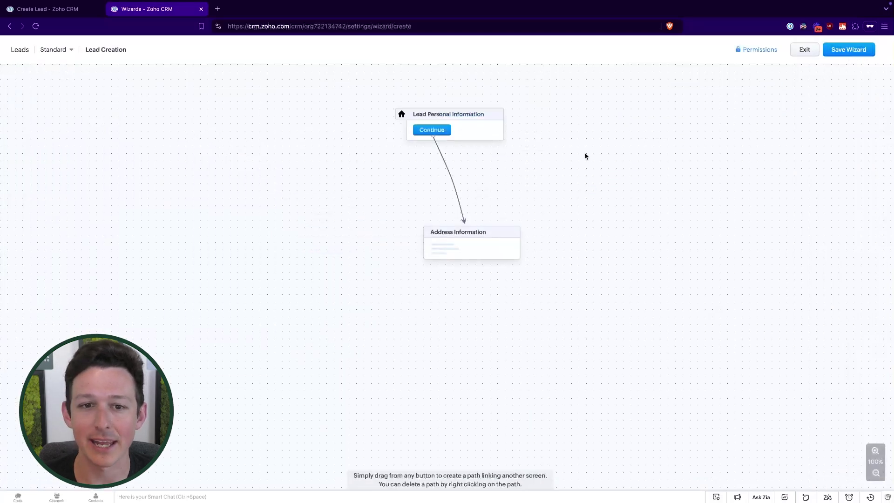
Step: Delete the old path, relink Continue to Address Information, and open that screen
right_click(463, 219)
left_click(472, 222)
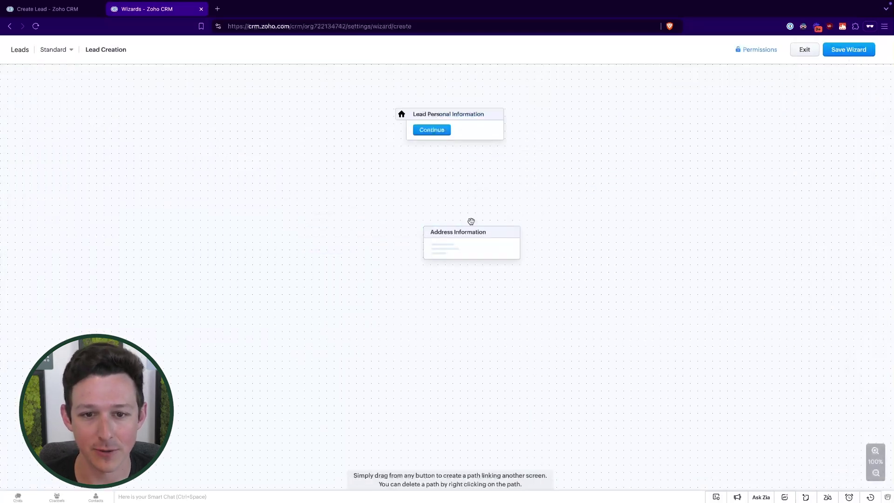
left_click(433, 131)
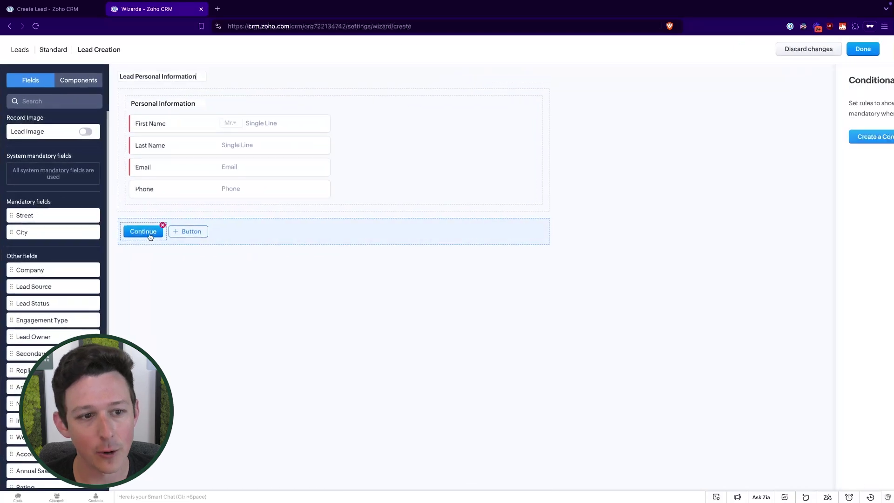
left_click(148, 232)
left_click(770, 97)
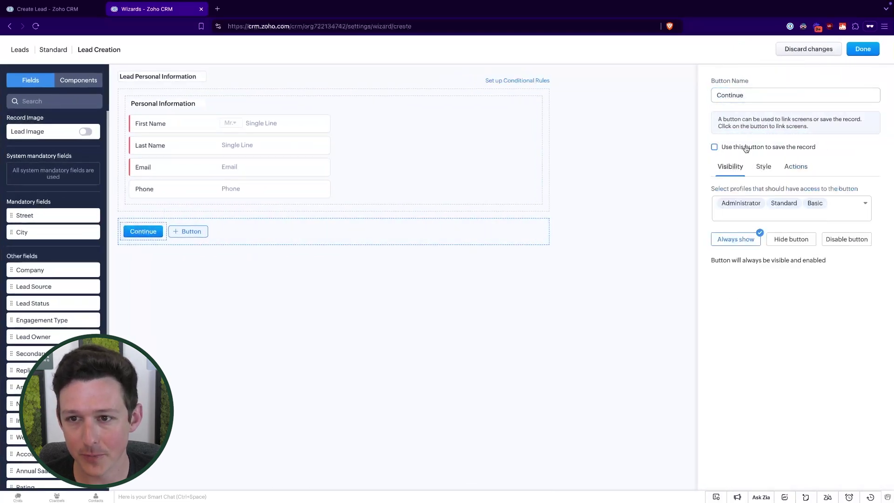
left_click(145, 232)
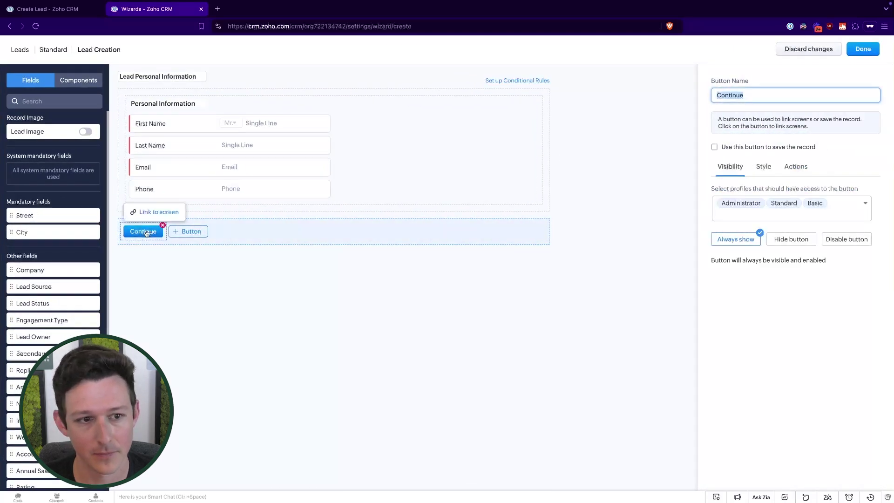
left_click(144, 212)
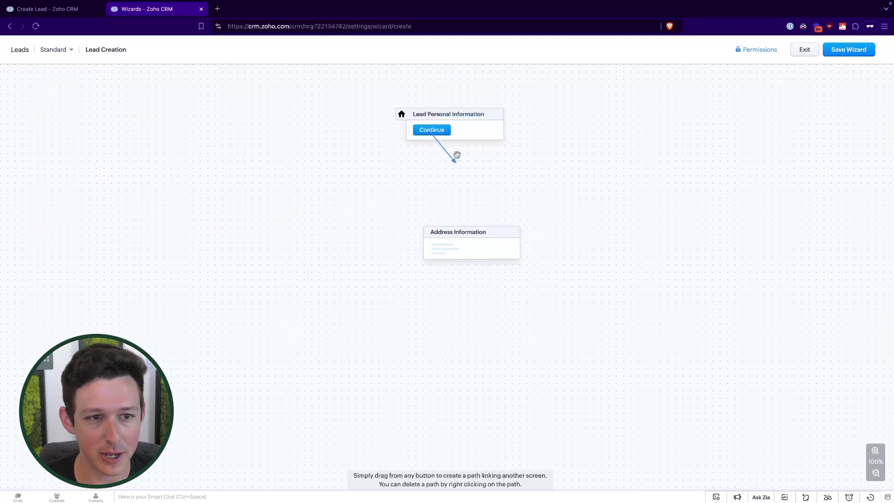
left_click_drag(457, 156, 481, 193)
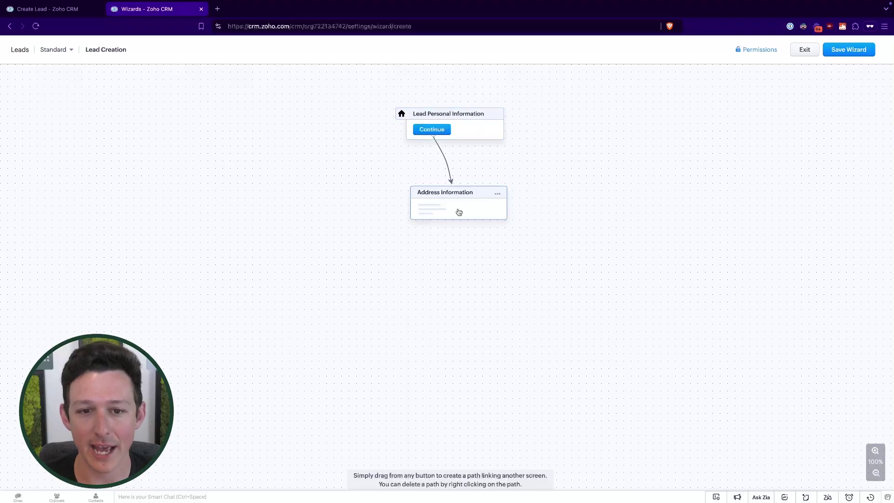
left_click(459, 210)
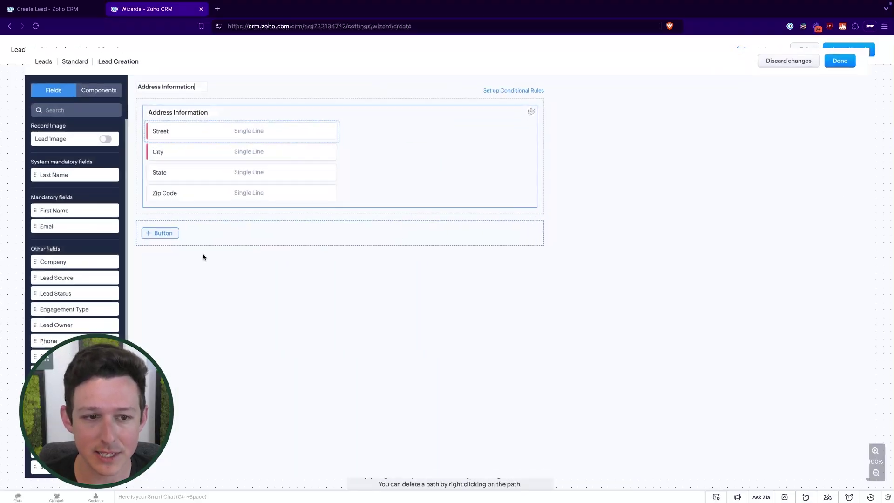
Step: Add a button named 'Complete' that saves the record
left_click(141, 231)
left_click(141, 247)
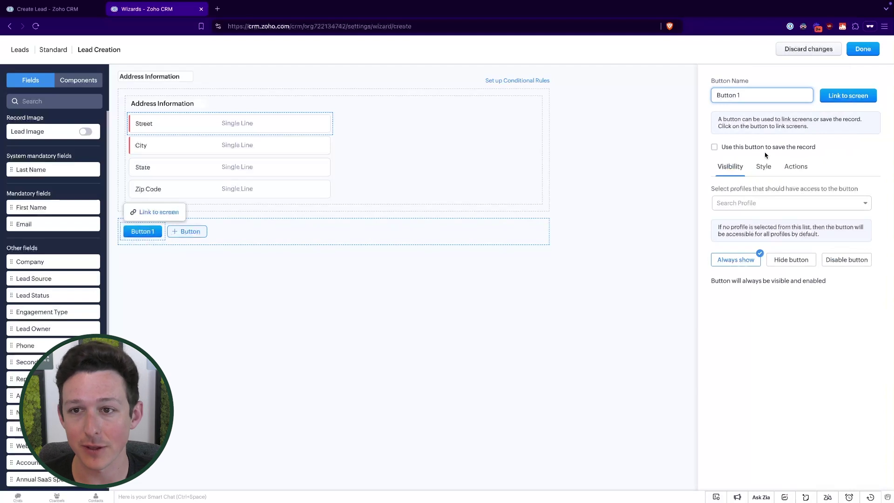
left_click(713, 147)
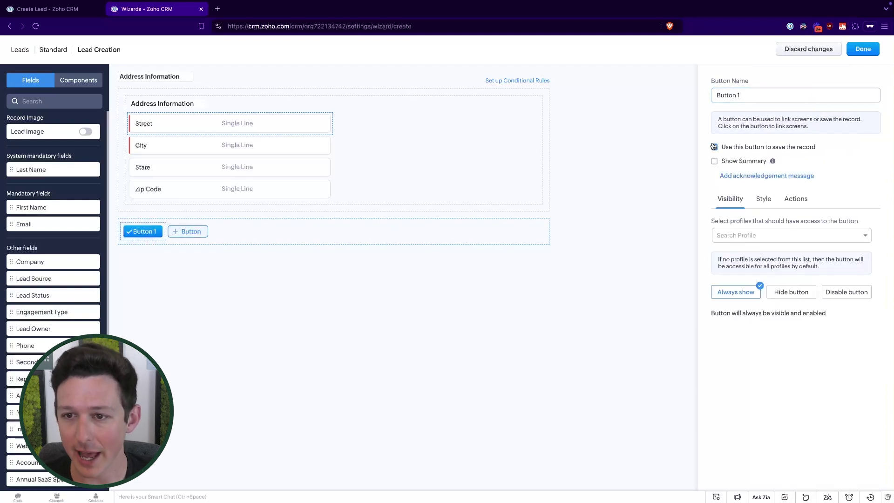
type("Complete")
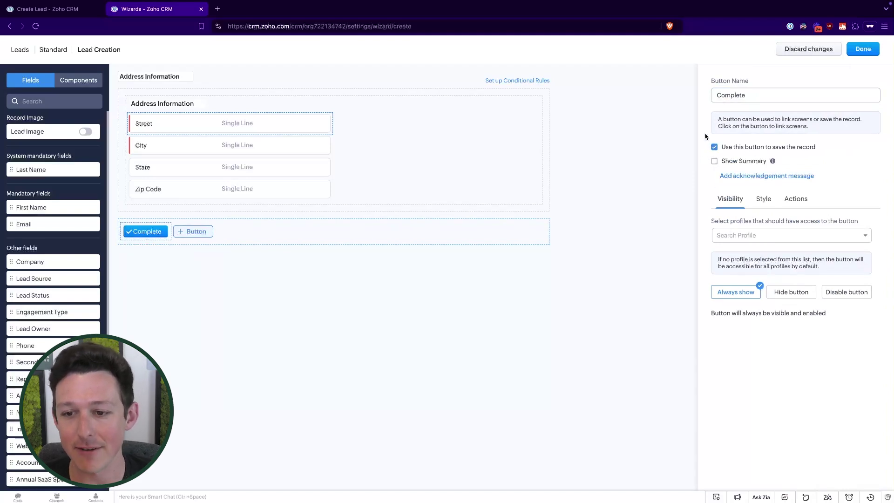
Step: Show a Create summary and grant Administrator, Standard and Basic profiles access to Complete
left_click(715, 161)
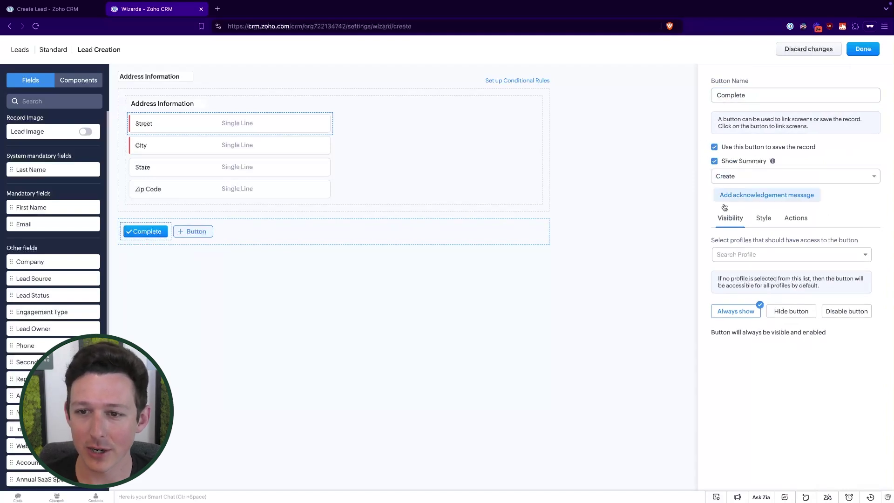
left_click(744, 176)
left_click(743, 194)
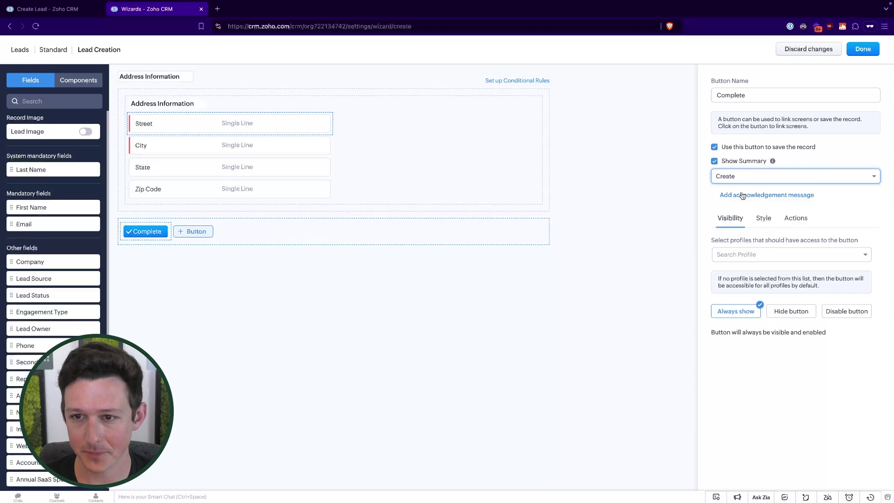
left_click(744, 254)
left_click(738, 276)
left_click(736, 274)
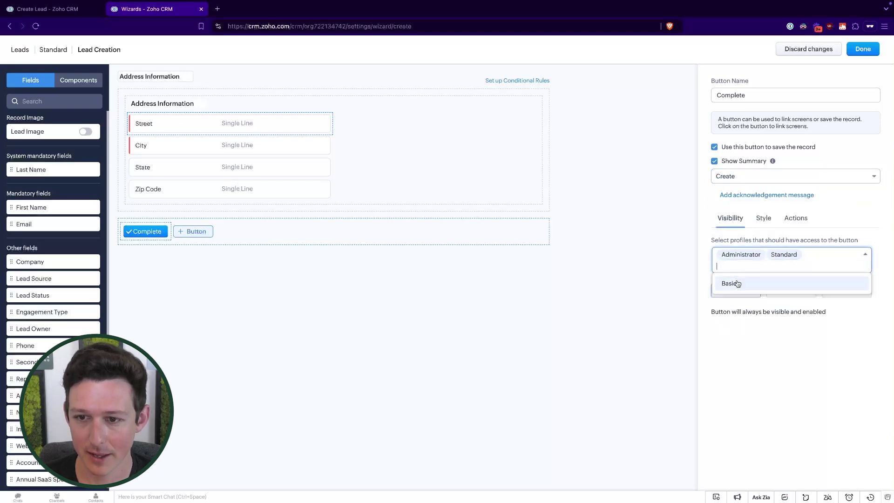
left_click(732, 282)
left_click(853, 212)
left_click(862, 50)
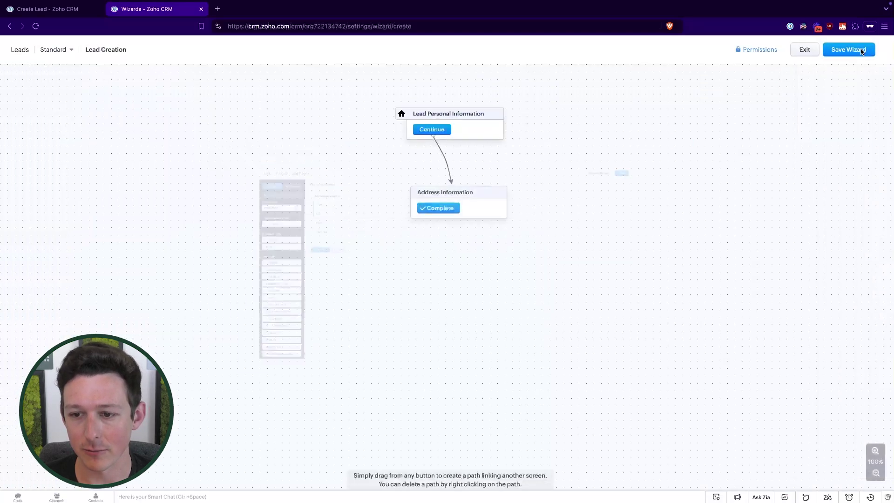
Step: Review the Engagement Type choices on the Create Lead form, leaving it at -None-
left_click(72, 12)
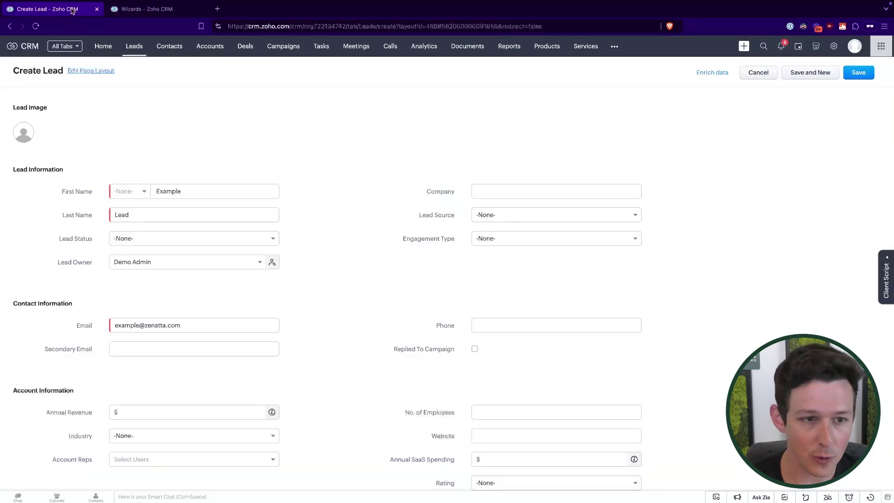
scroll(276, 159, "down", 5)
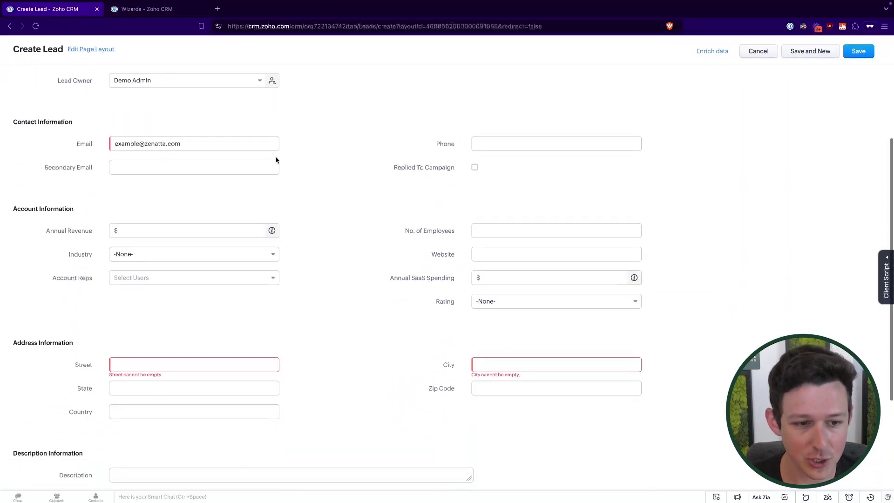
scroll(276, 160, "up", 3)
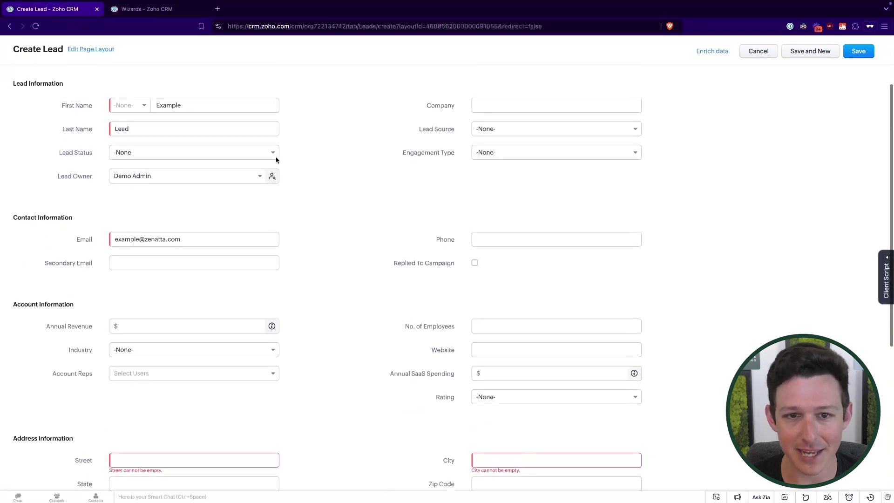
left_click(522, 156)
left_click(410, 164)
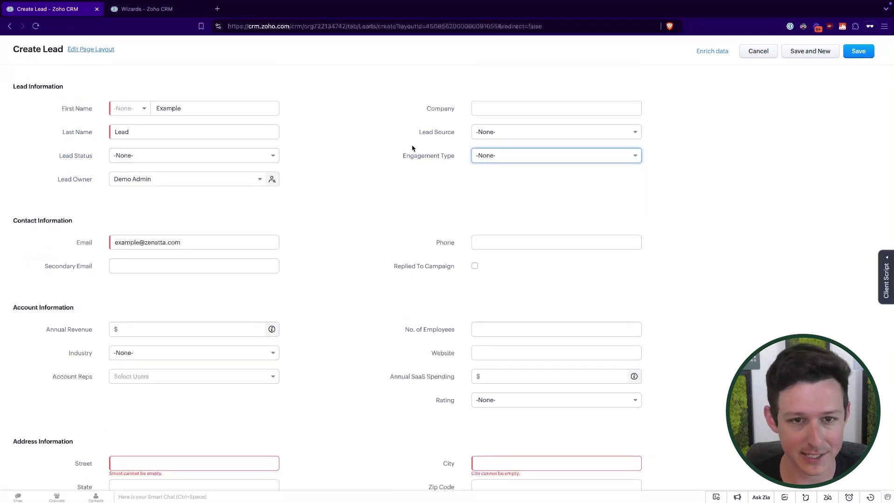
left_click_drag(402, 158, 437, 158)
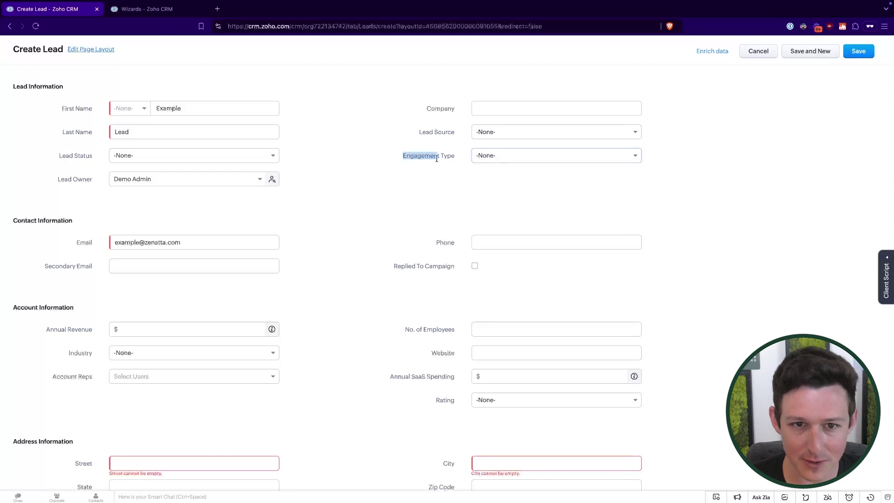
left_click(422, 152)
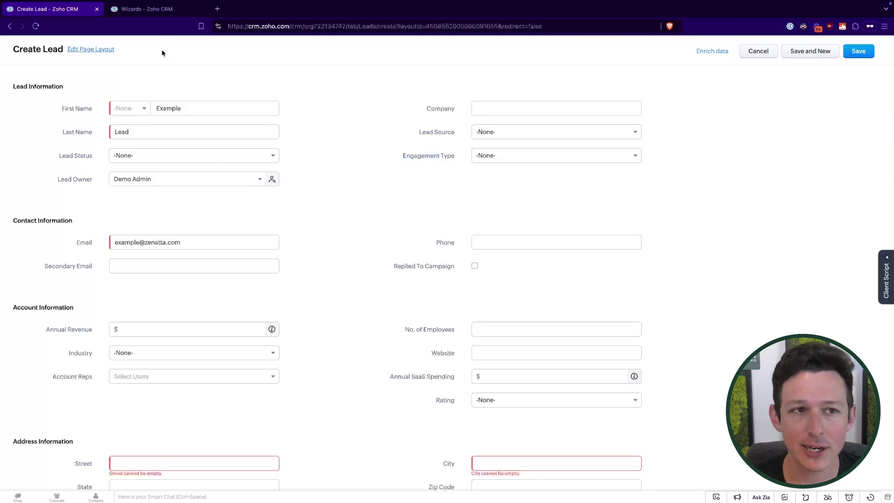
left_click(503, 161)
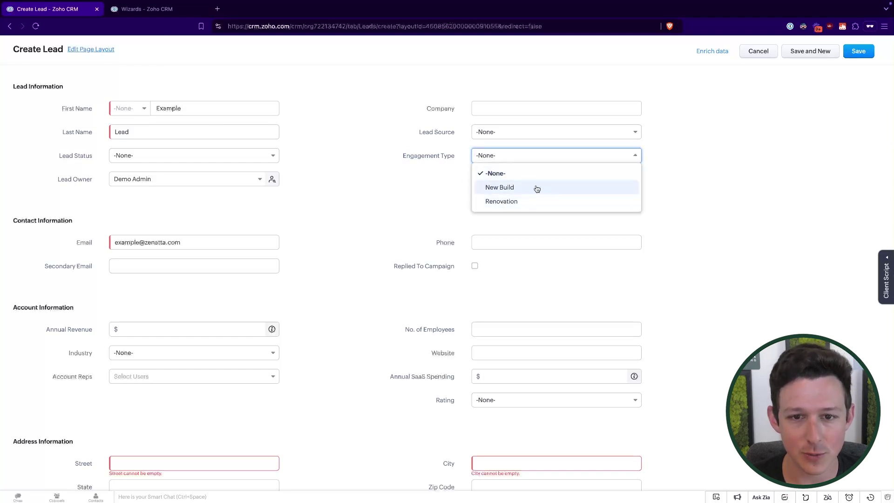
left_click(401, 187)
Step: Highlight the Annual Revenue and Industry fields, then return to the wizard builder
left_click(194, 330)
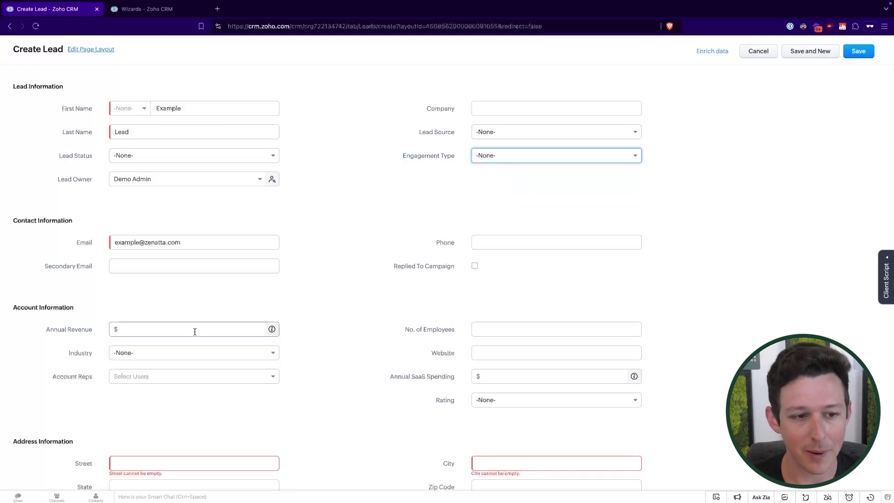
left_click_drag(52, 331, 99, 363)
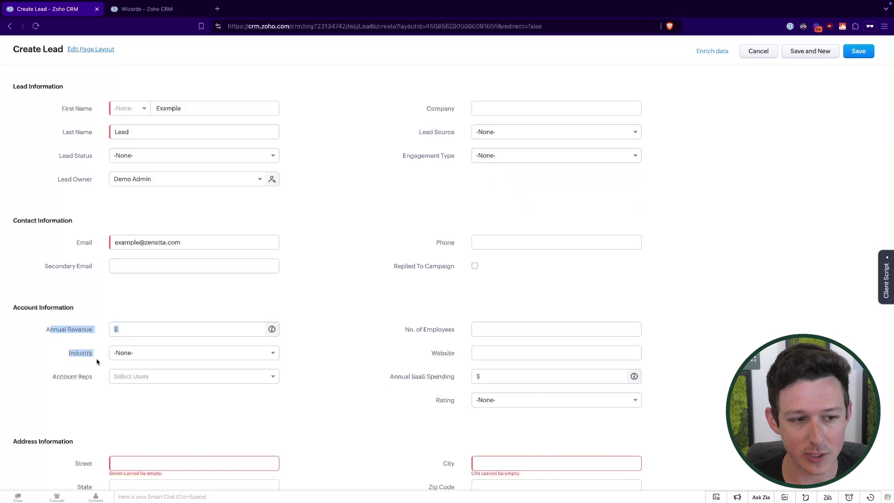
left_click(300, 254)
left_click(171, 9)
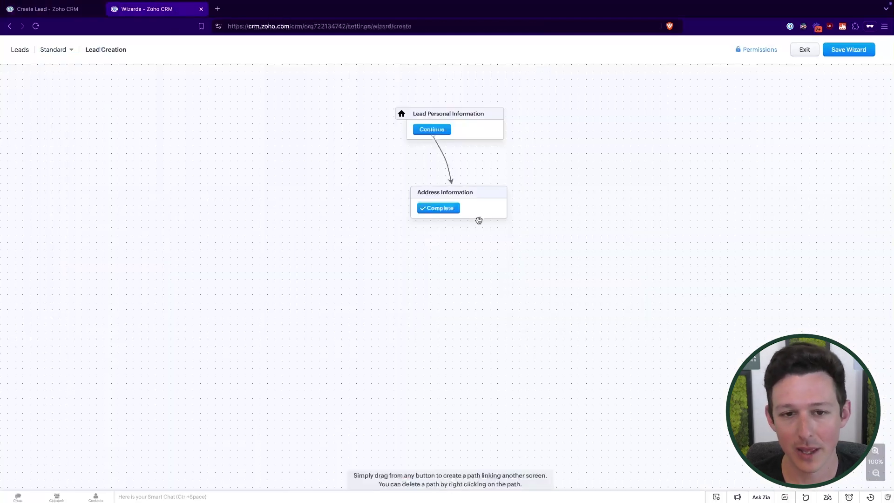
Step: Place the Engagement Type field directly below Phone on Lead Personal Information
left_click(495, 120)
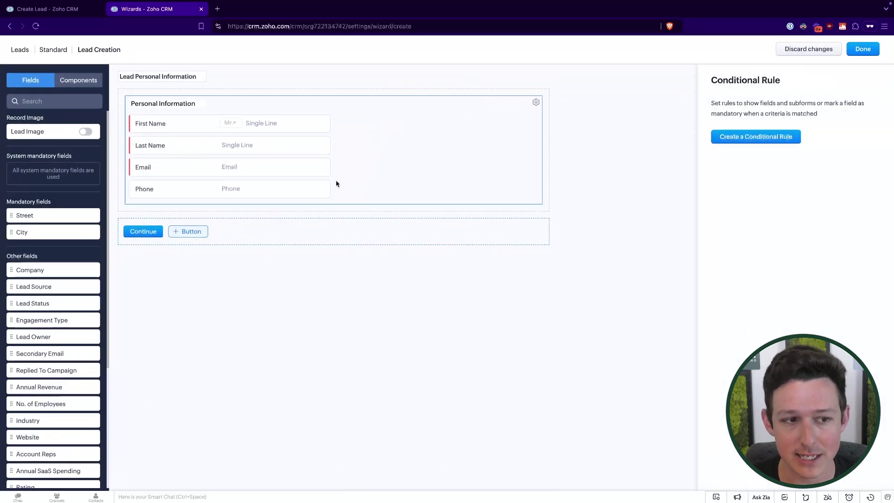
scroll(70, 368, "down", 1)
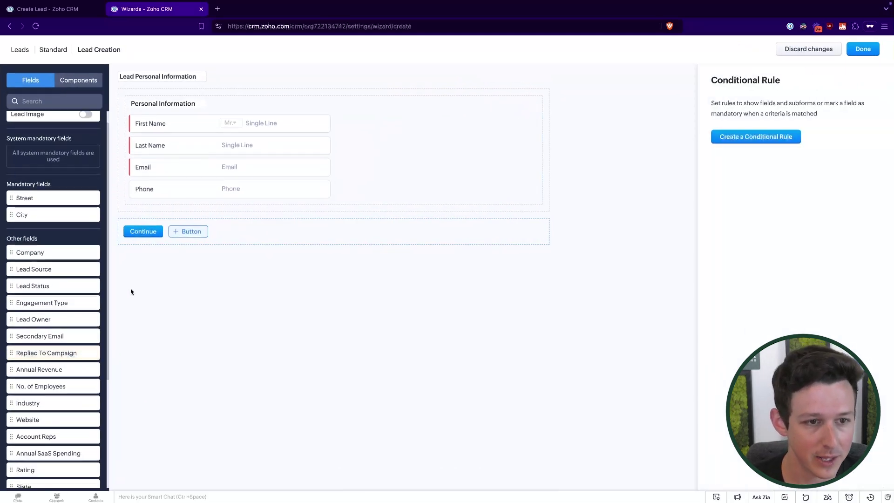
scroll(30, 326, "down", 3)
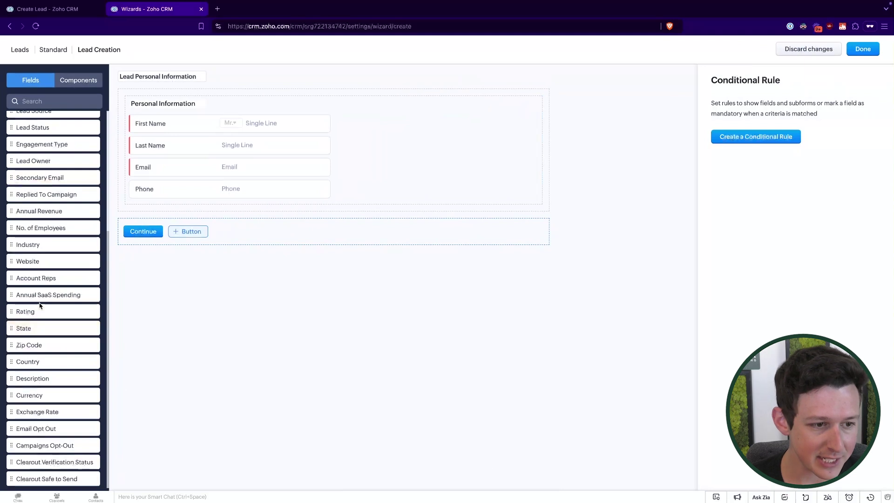
scroll(37, 303, "up", 1)
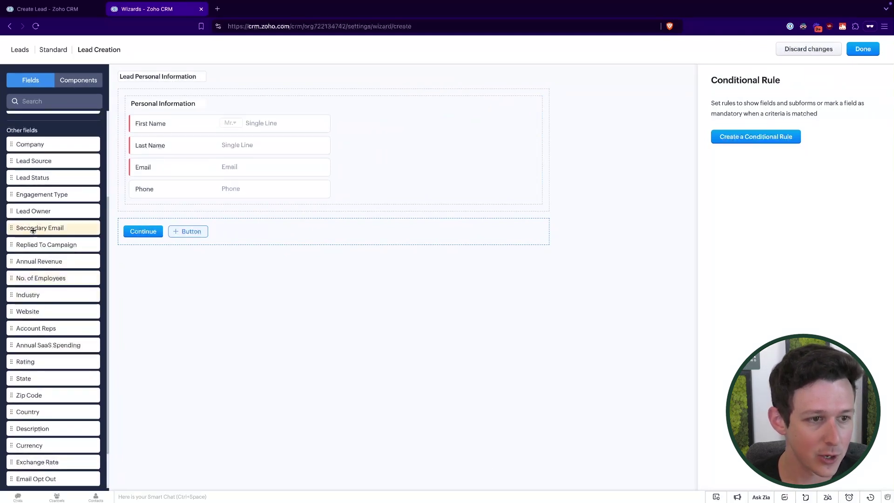
left_click_drag(43, 194, 181, 215)
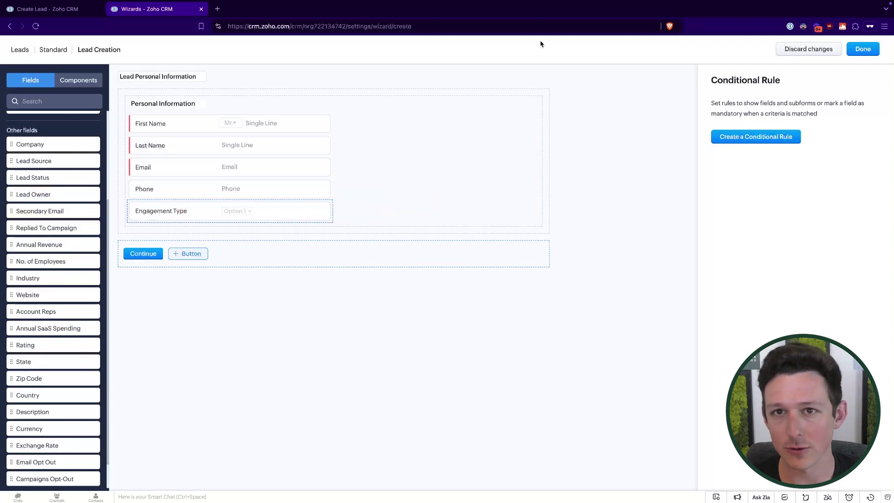
left_click(864, 49)
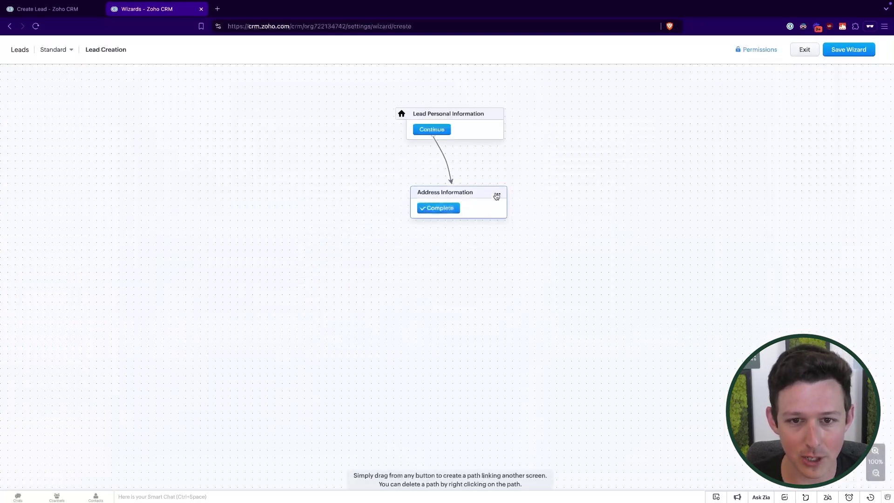
Step: Rename Address Information's Complete button to 'Continue' and stop it saving the record
left_click(475, 199)
left_click(146, 232)
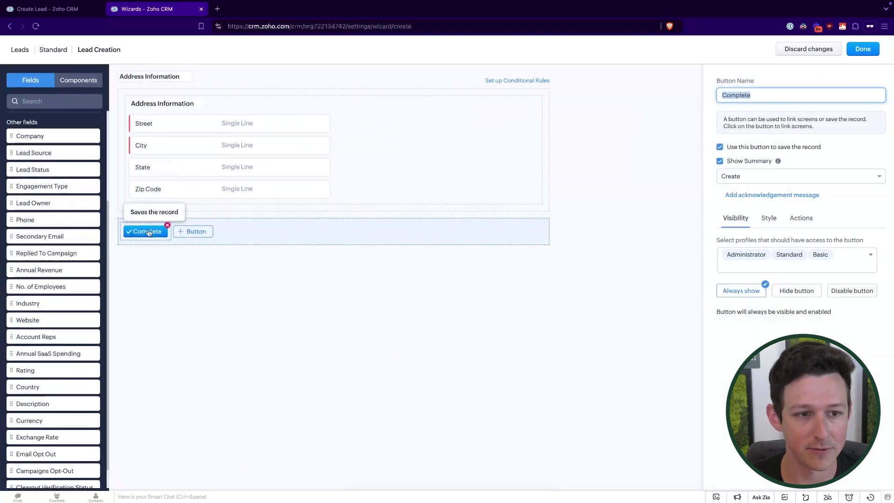
double_click(768, 94)
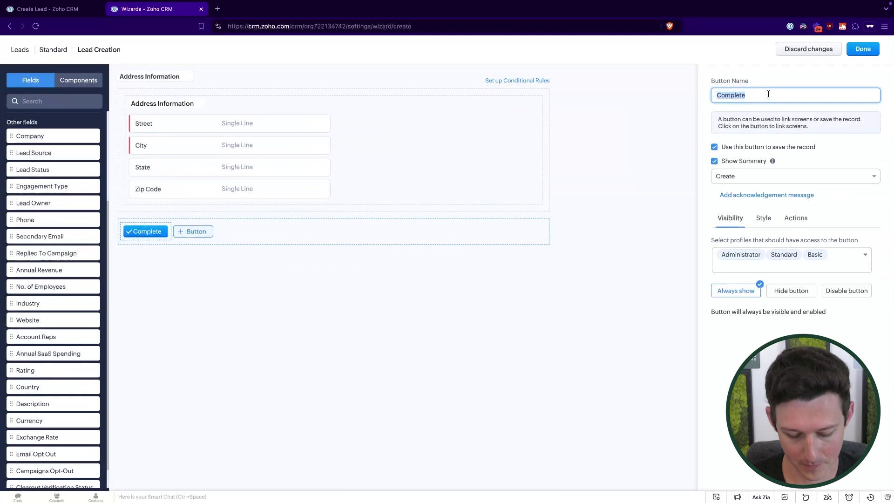
type("Continue")
left_click(715, 148)
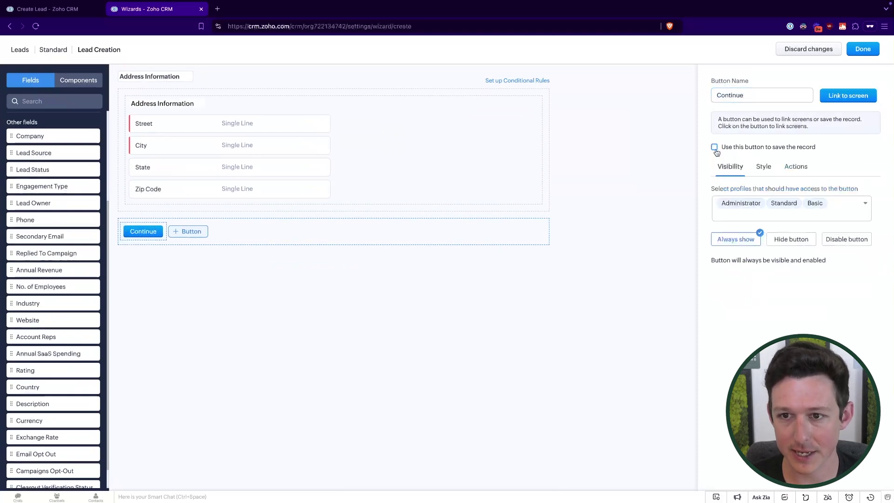
left_click(862, 50)
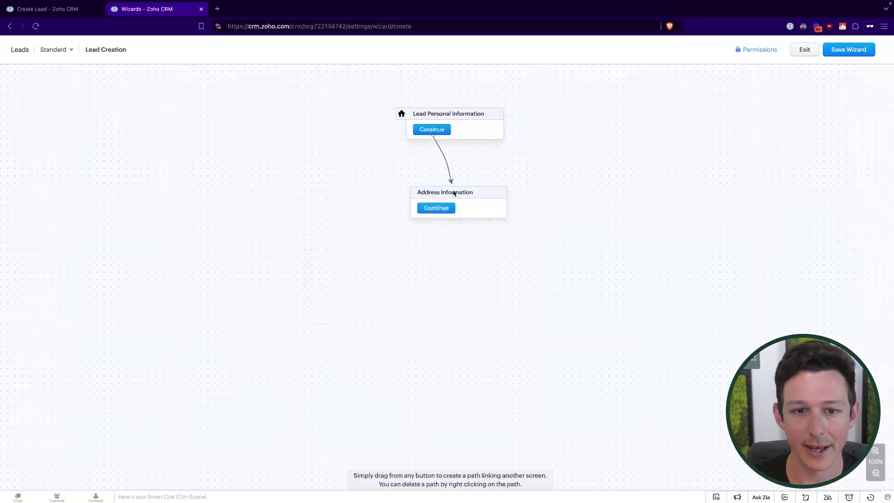
Step: Add a 'Company Information' screen with Company, Annual Revenue, Industry and Annual SaaS Spending fields
double_click(453, 260)
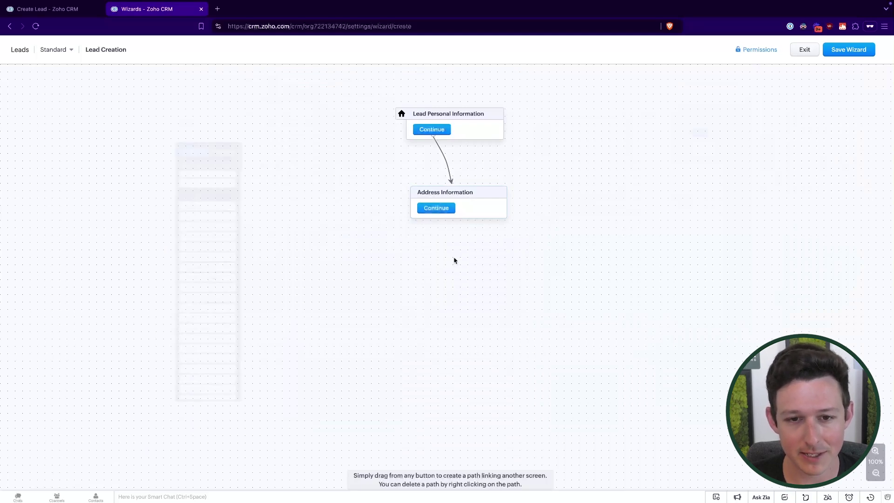
left_click(152, 77)
type("Co")
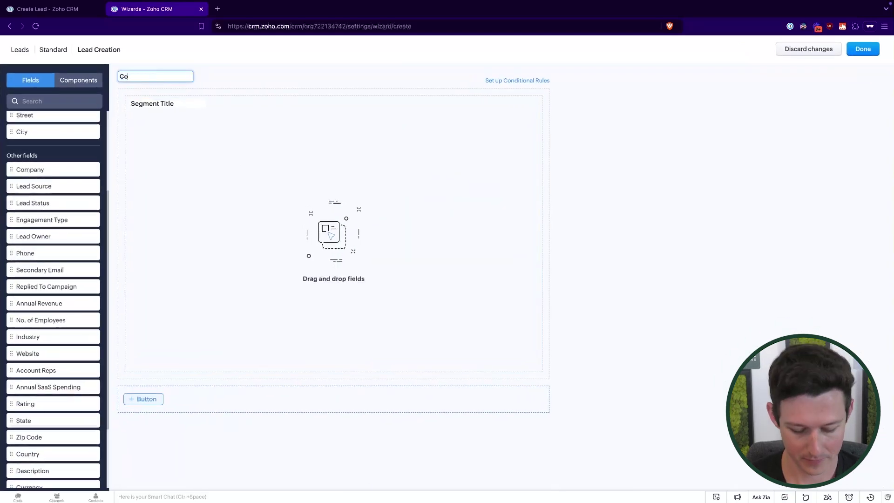
type("mpany Information")
left_click(172, 197)
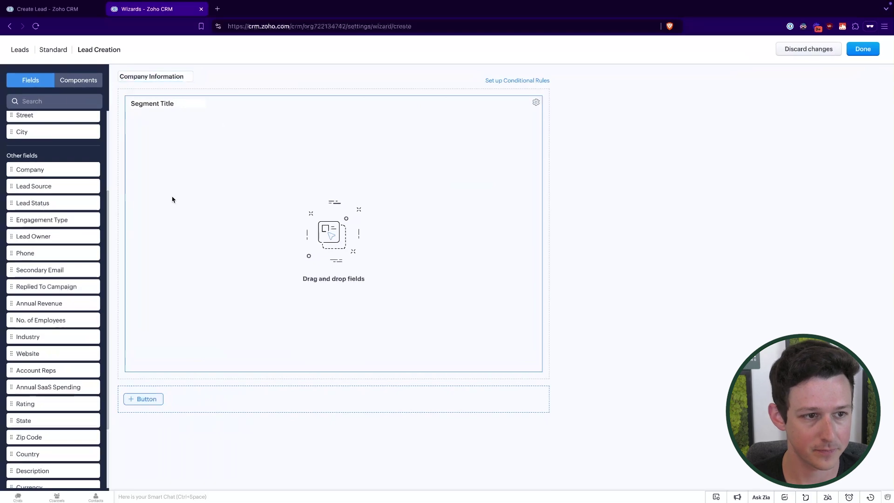
left_click_drag(28, 169, 236, 170)
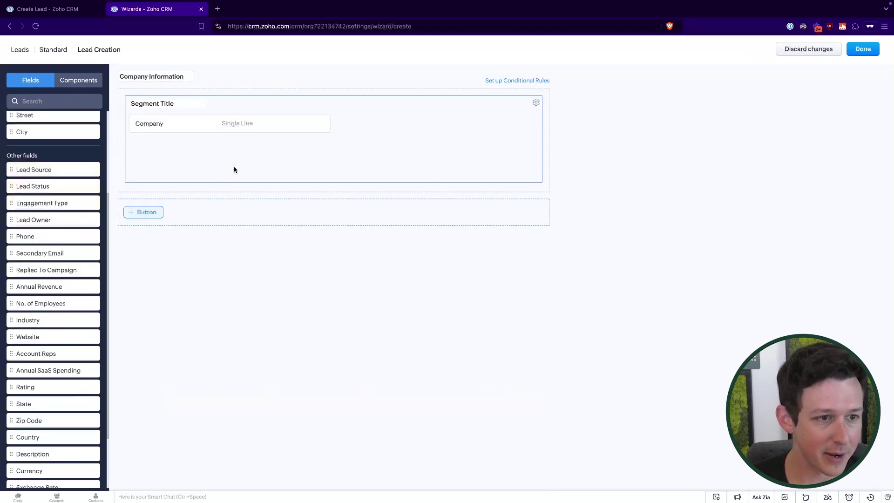
left_click_drag(35, 284, 212, 151)
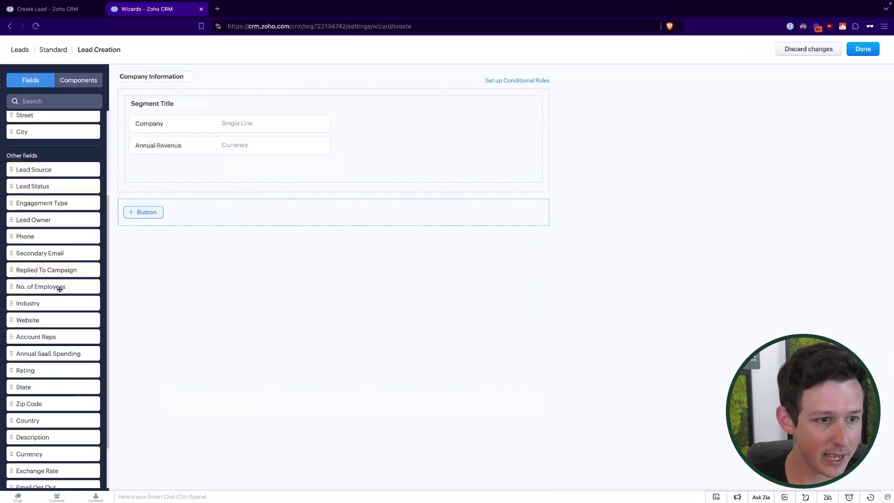
left_click_drag(52, 302, 196, 169)
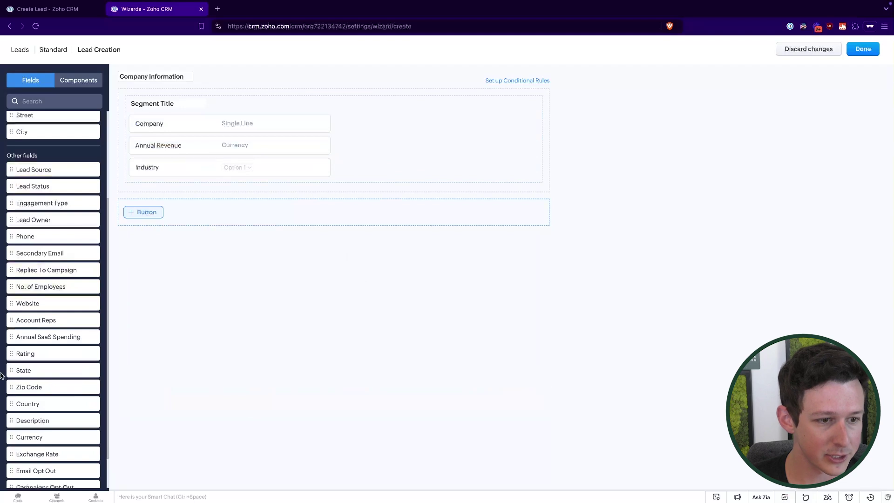
left_click_drag(54, 337, 179, 197)
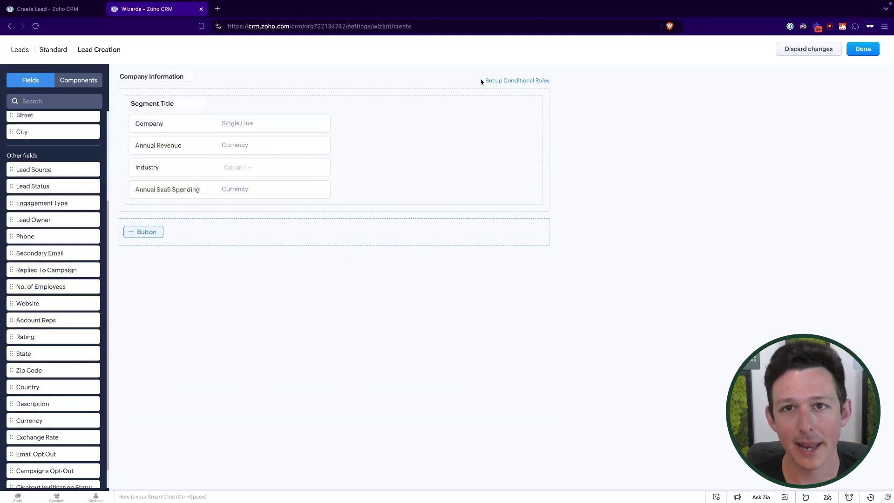
Step: Add a record-saving 'Complete' button showing a summary on Create and Edit
left_click(144, 231)
left_click(145, 246)
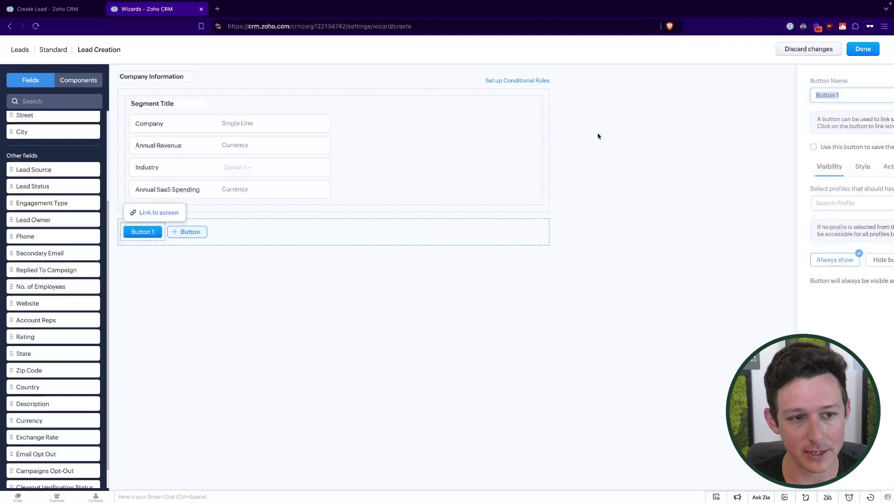
triple_click(749, 96)
type("Complete")
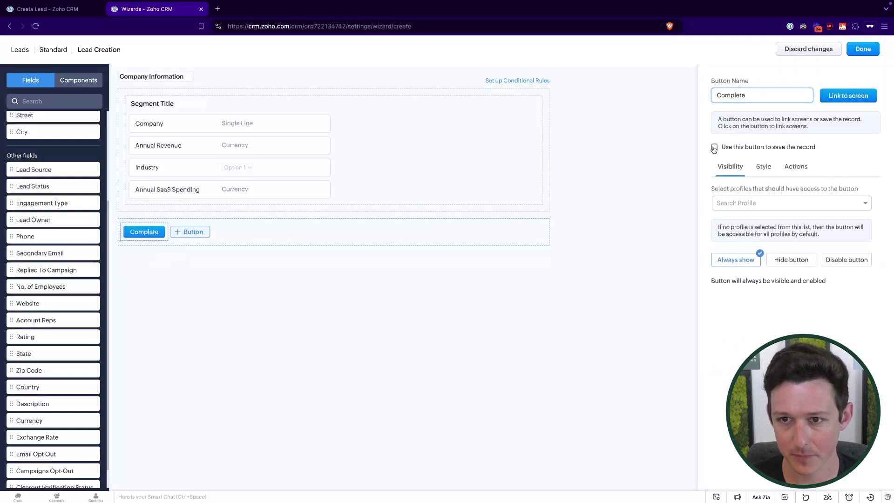
left_click(714, 147)
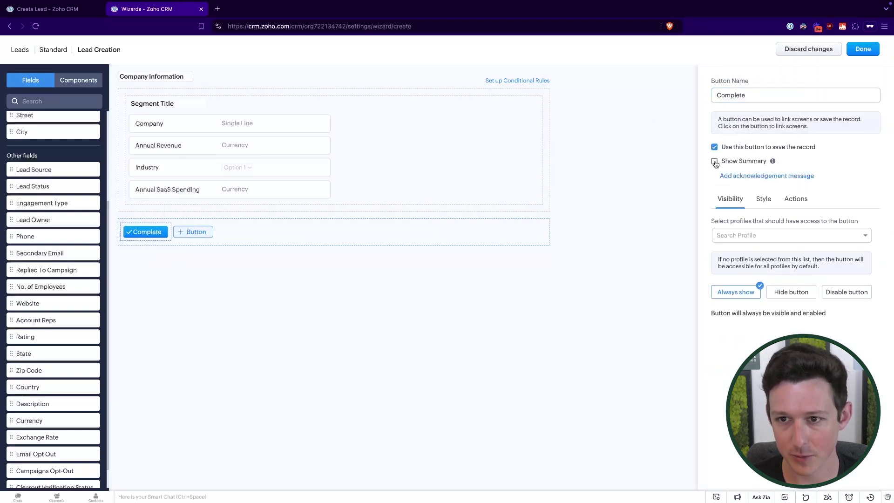
left_click(715, 162)
left_click(727, 176)
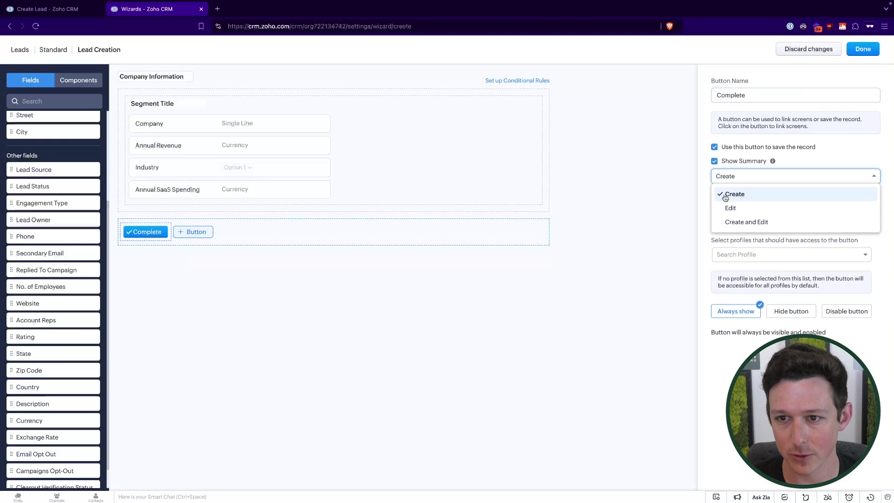
left_click(731, 219)
left_click(862, 51)
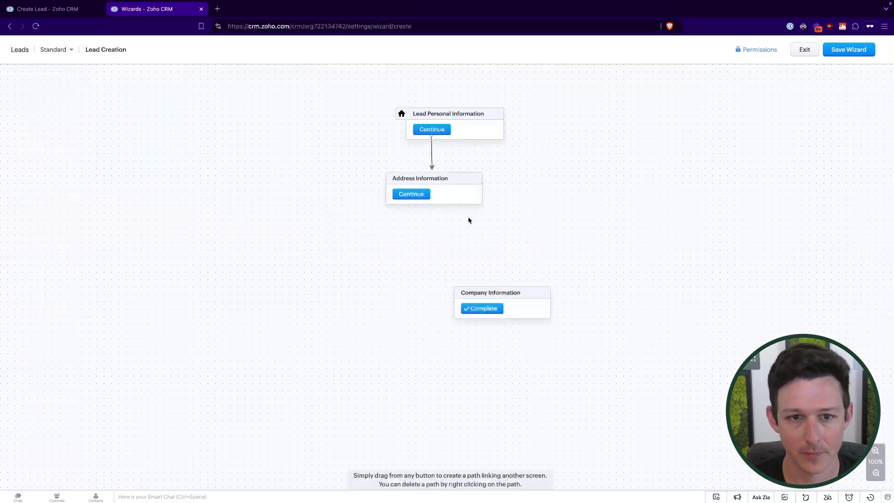
Step: Link Address Information's Continue to Company Information, then open Company Information's rule editor
left_click(503, 298)
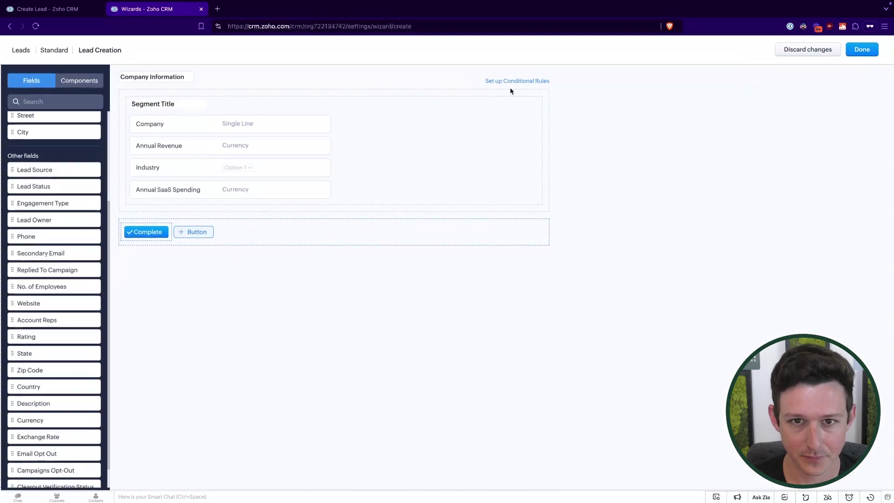
left_click(516, 81)
left_click(858, 50)
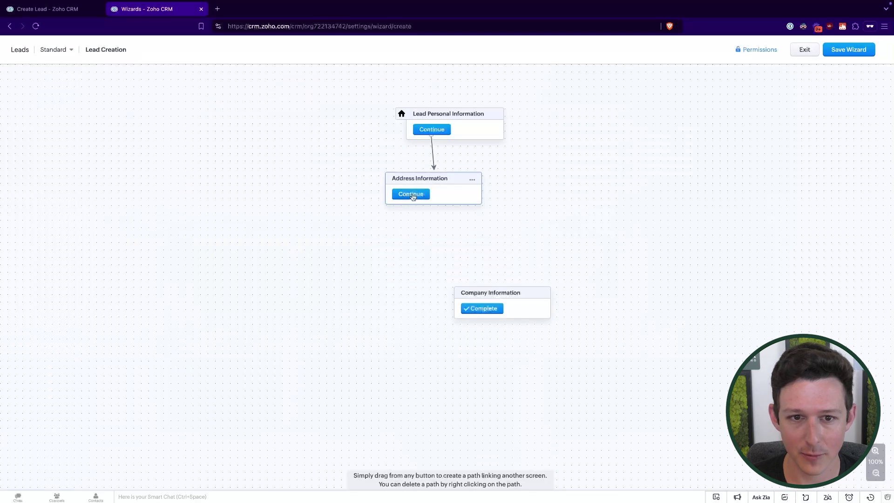
left_click_drag(413, 196, 431, 253)
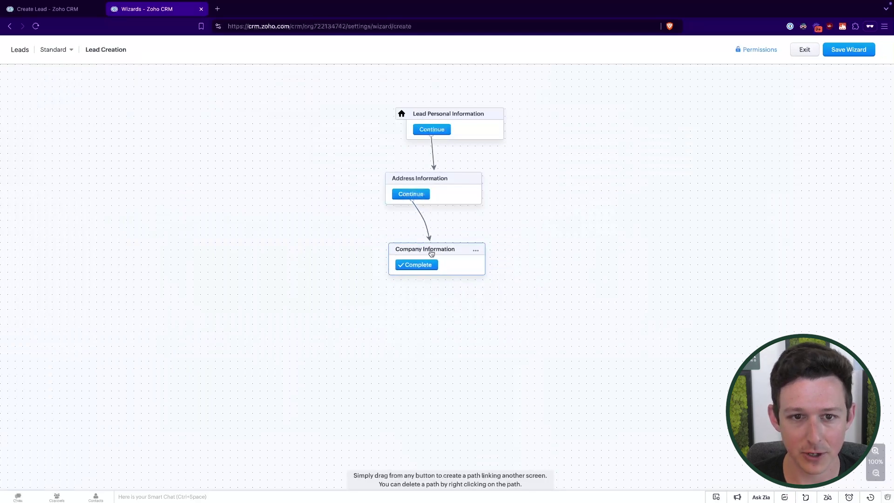
left_click(471, 255)
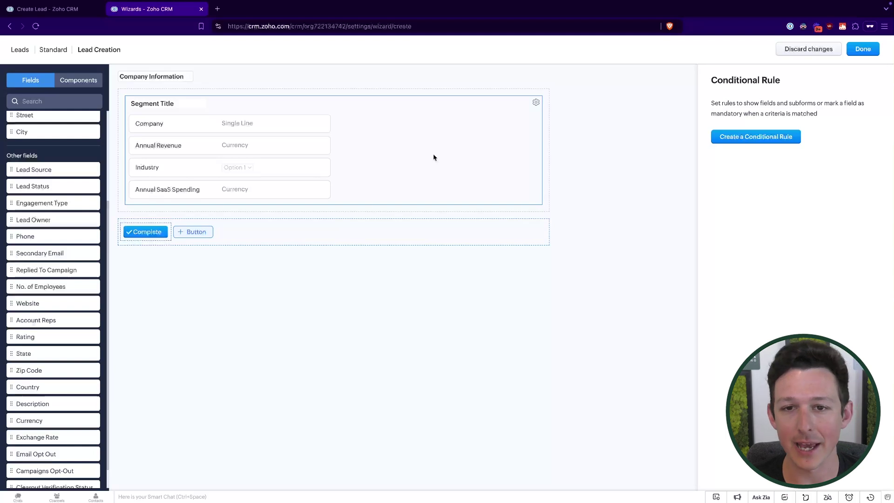
Step: Start a conditional rule with the condition Engagement Type is New Build
left_click(756, 135)
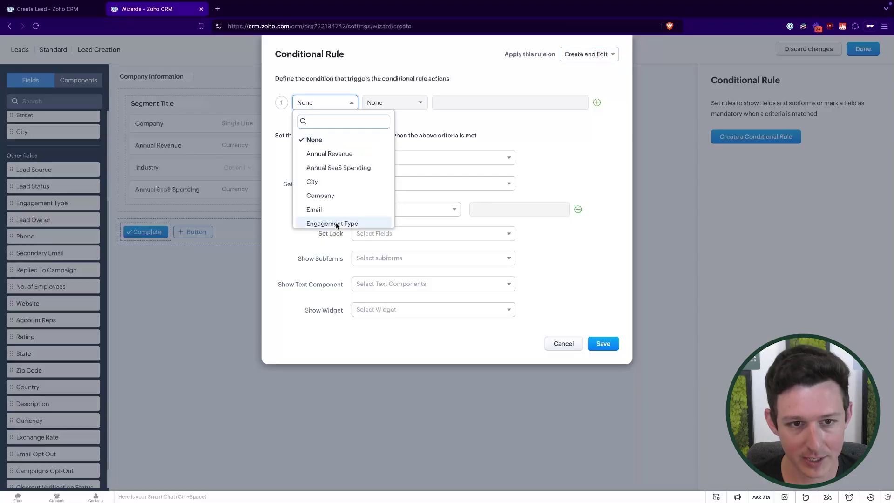
left_click(335, 224)
left_click(395, 102)
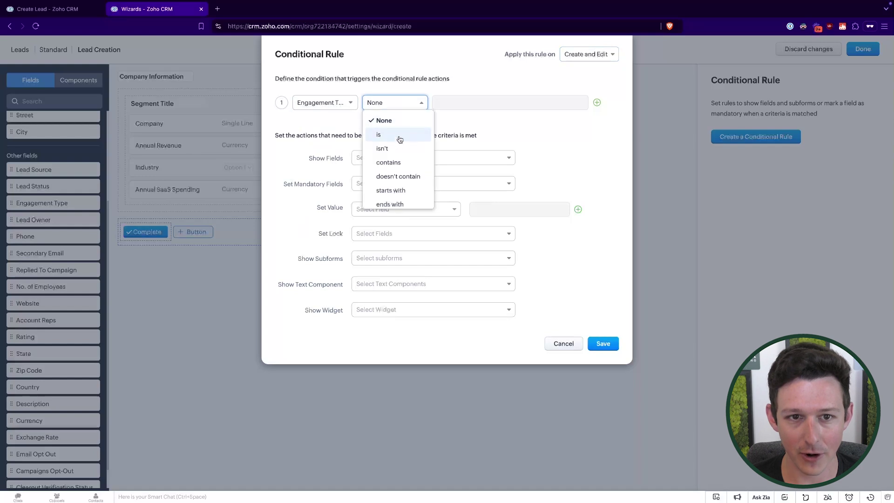
left_click(399, 135)
left_click(473, 103)
left_click(470, 117)
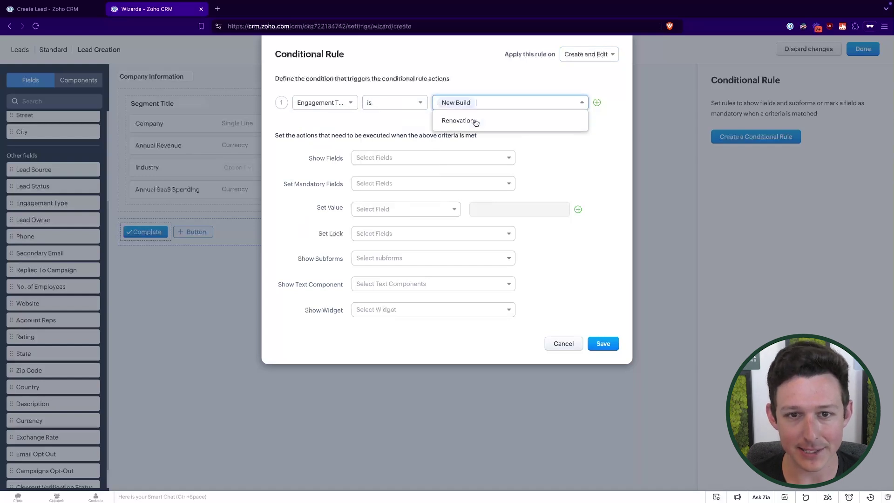
left_click(376, 135)
Step: Show Annual Revenue, Industry and Annual SaaS Spending, make Company mandatory, and save the rule
left_click(382, 159)
left_click(392, 190)
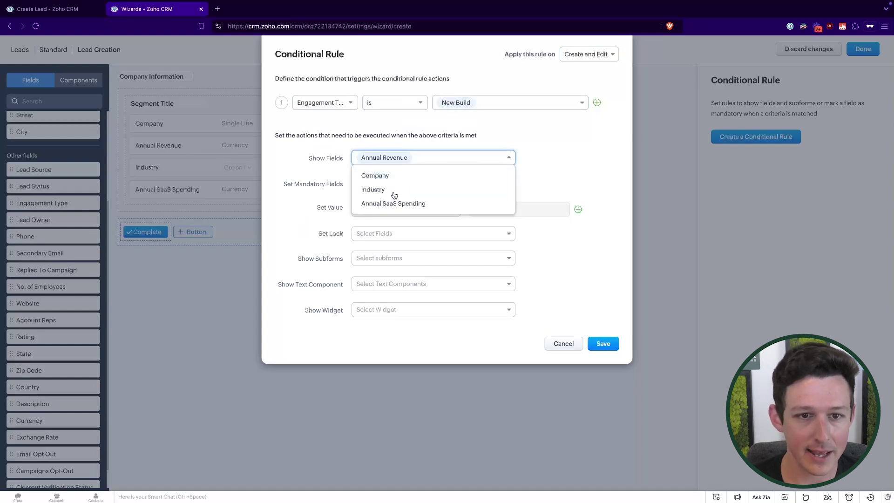
left_click(394, 195)
left_click(394, 193)
left_click(574, 173)
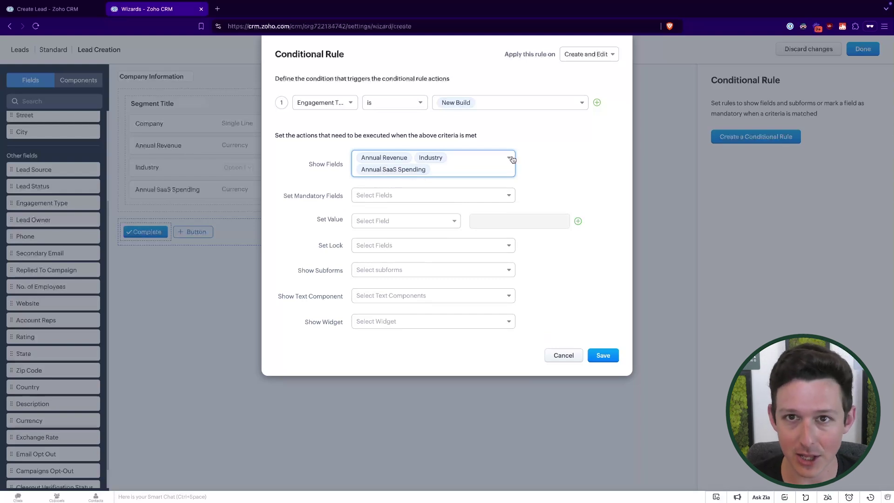
left_click(454, 198)
left_click(443, 214)
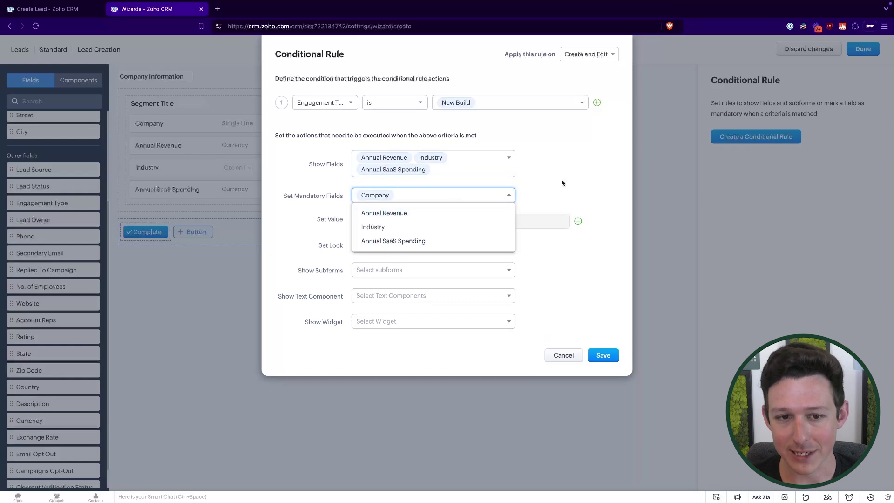
left_click(563, 182)
left_click(599, 356)
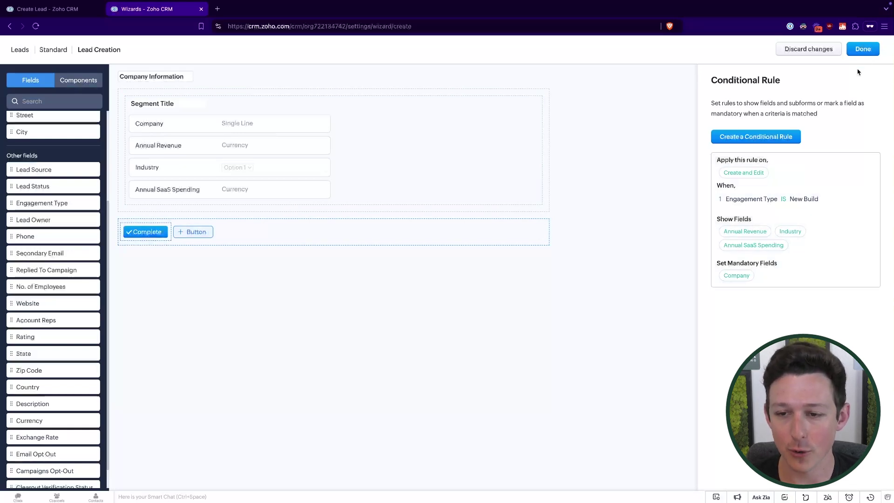
Step: Finish the Company Information screen and save the Lead Creation wizard with its permissions
left_click(863, 51)
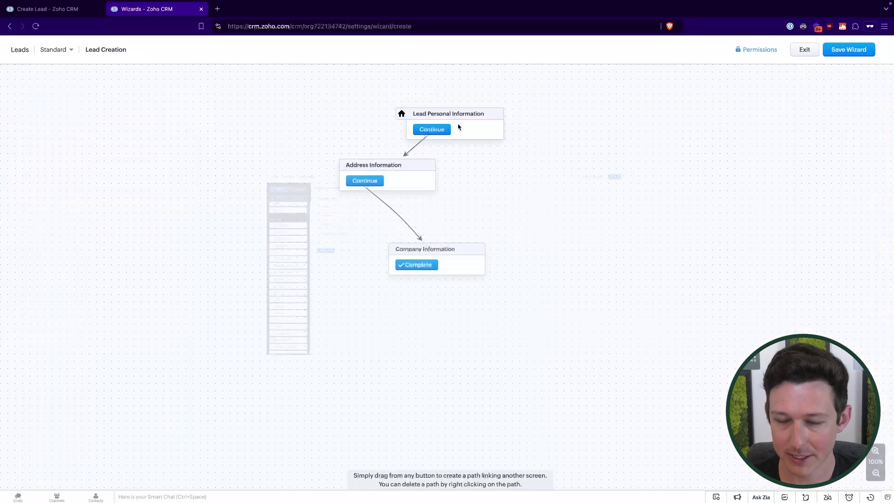
left_click(862, 51)
left_click(532, 108)
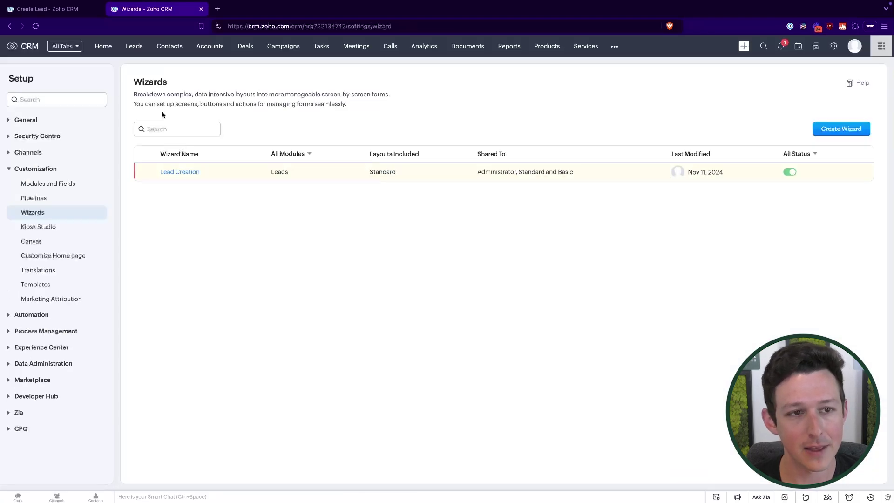
Step: Discard the old lead form and start a new lead with Lead Creation > Standard
key("ctrl+shift+Tab")
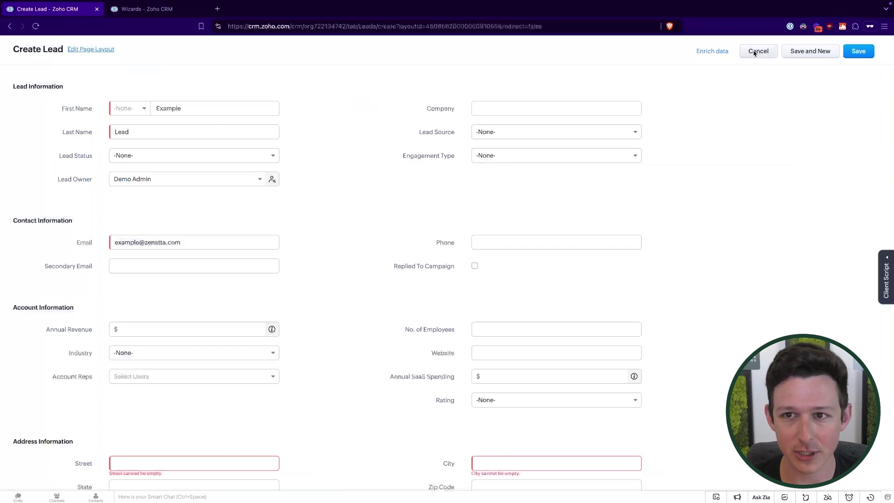
left_click(754, 54)
left_click(478, 284)
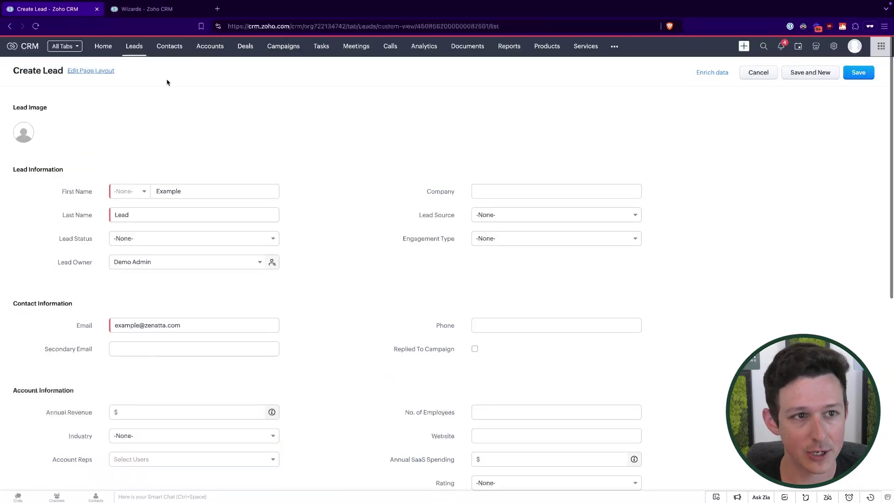
left_click(722, 69)
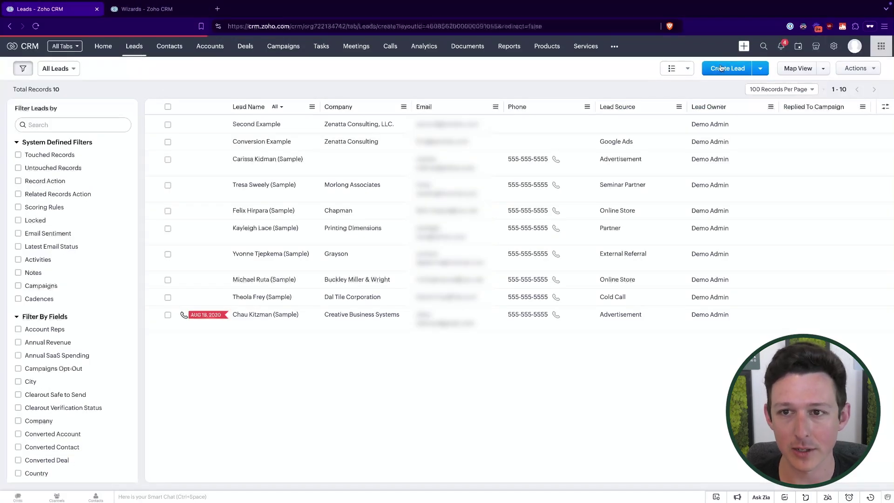
left_click(96, 75)
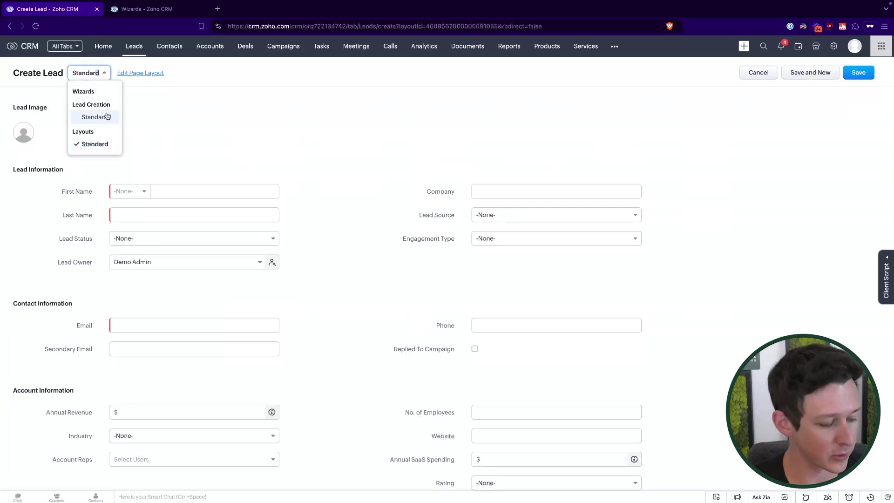
left_click(106, 116)
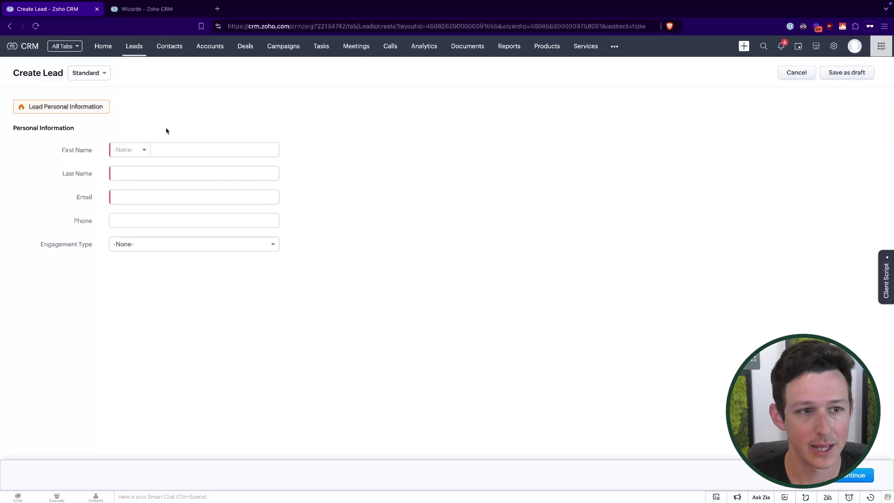
Step: Enter the lead's name, email and phone number, with Engagement Type set to New Build
left_click(179, 148)
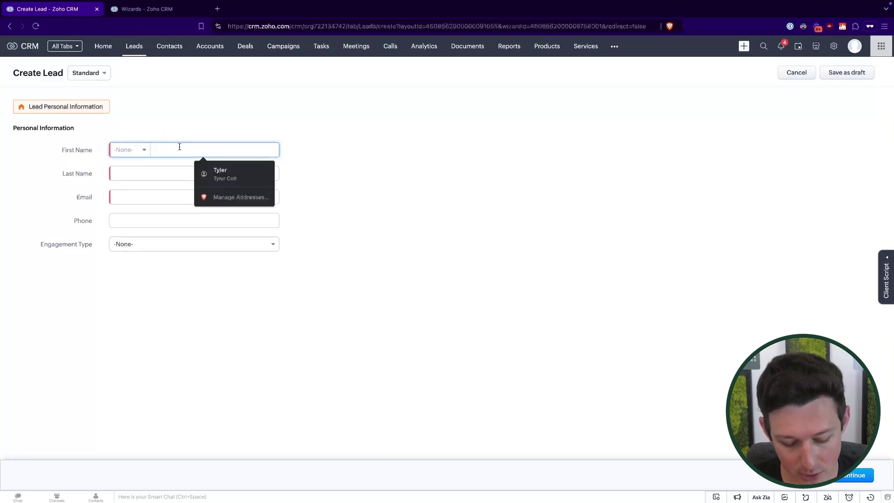
type("Example")
left_click(140, 173)
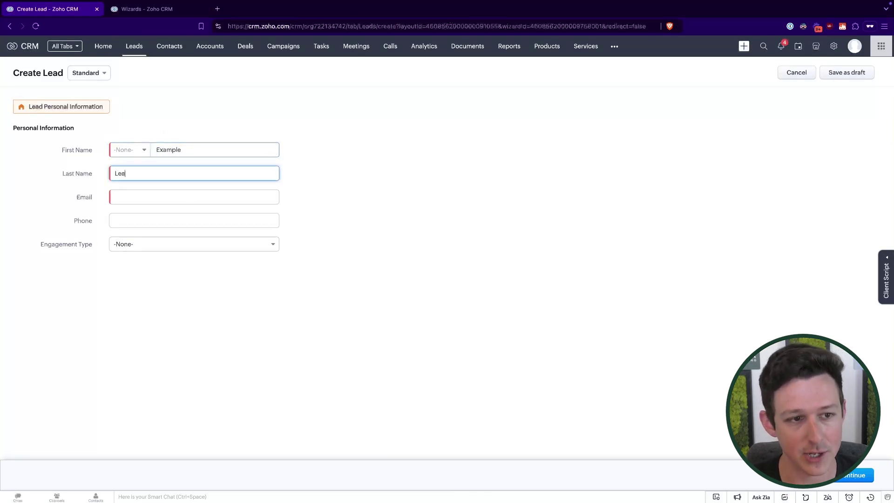
left_click(115, 197)
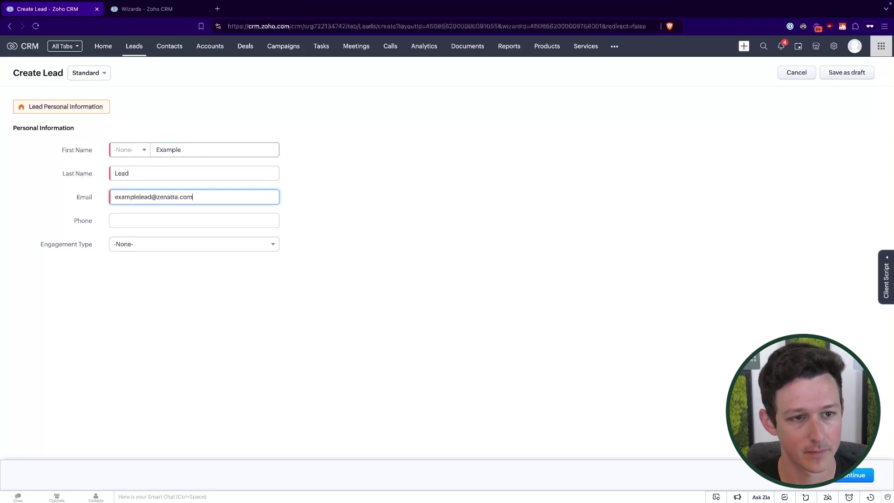
key("Tab")
type("123123123")
left_click(176, 244)
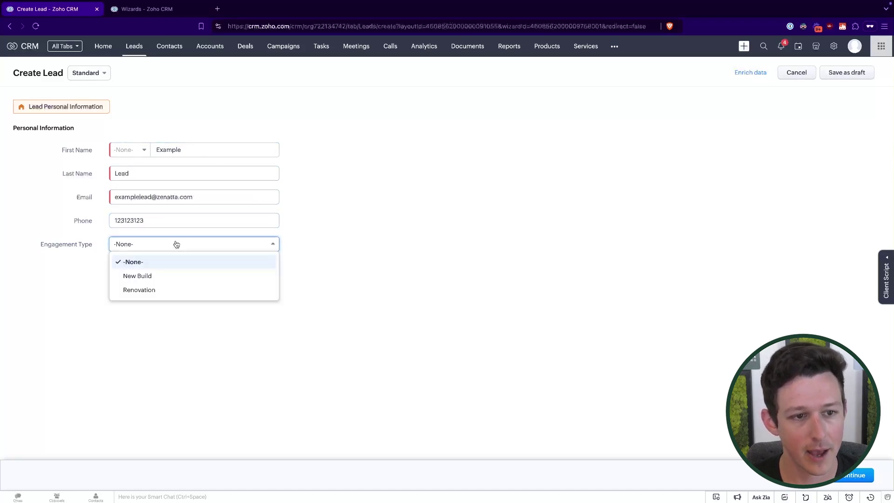
left_click(170, 275)
left_click(181, 250)
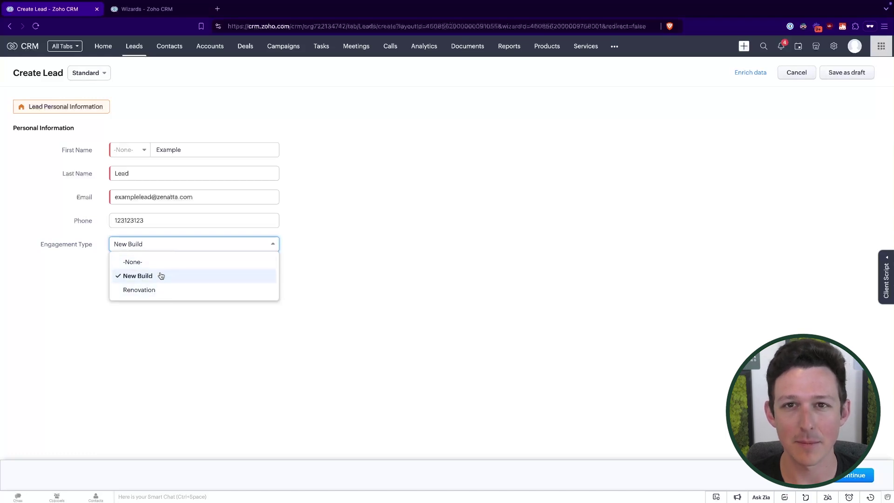
left_click(161, 276)
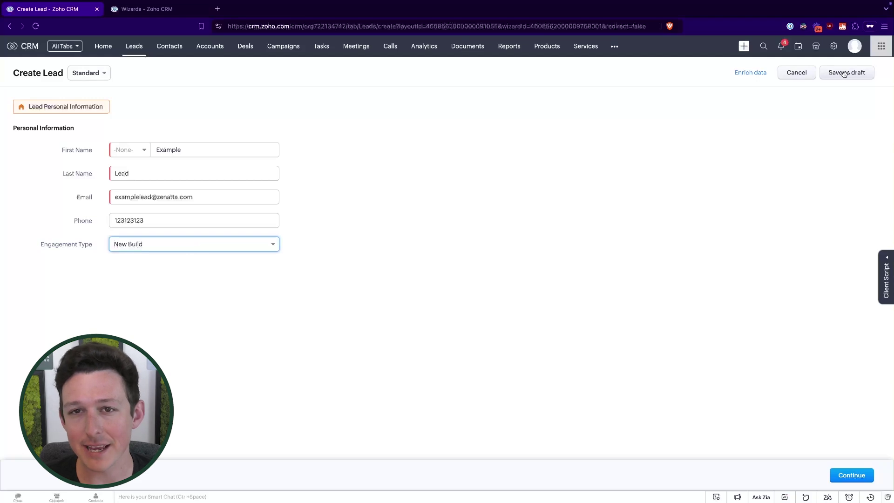
Step: On Address Information, fill in street, city, state and zip code, then advance
left_click(852, 475)
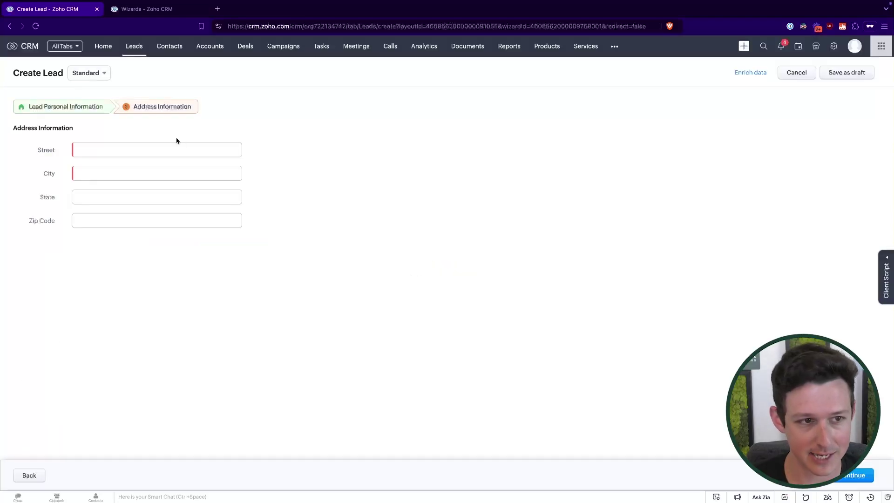
left_click(175, 148)
type("123 Easy S")
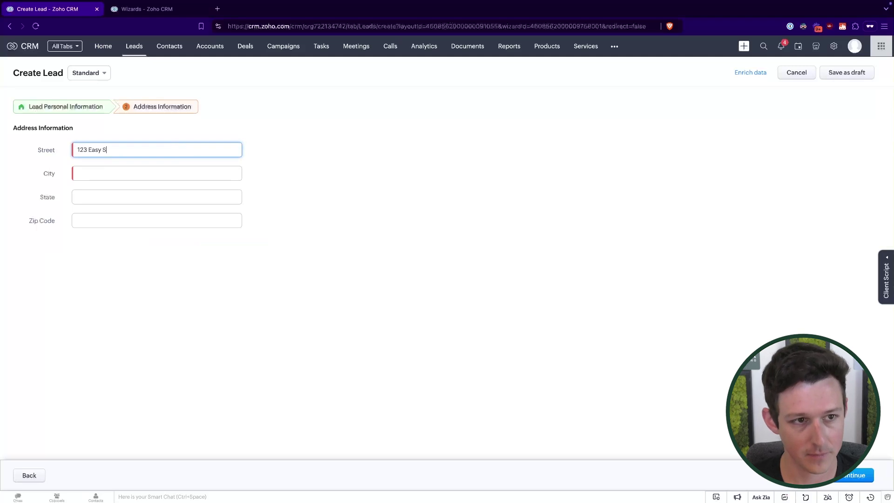
type("treet")
key("Tab")
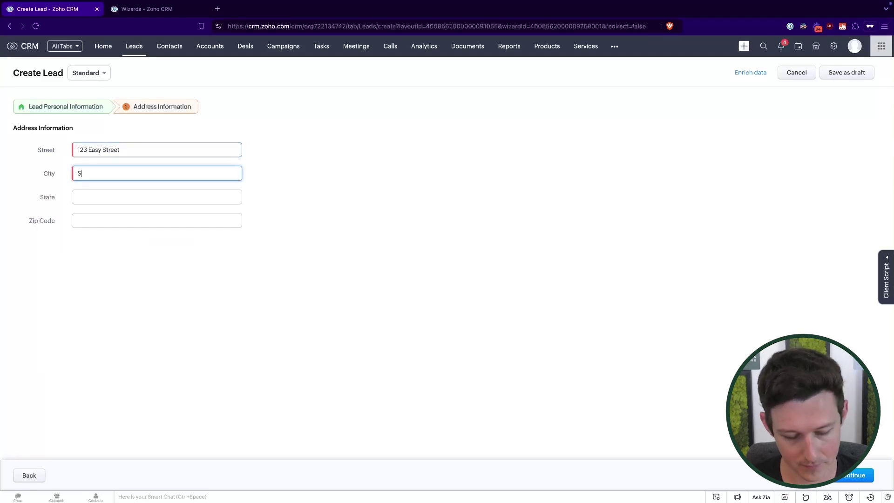
type("San Diego")
key("Tab")
type("CA")
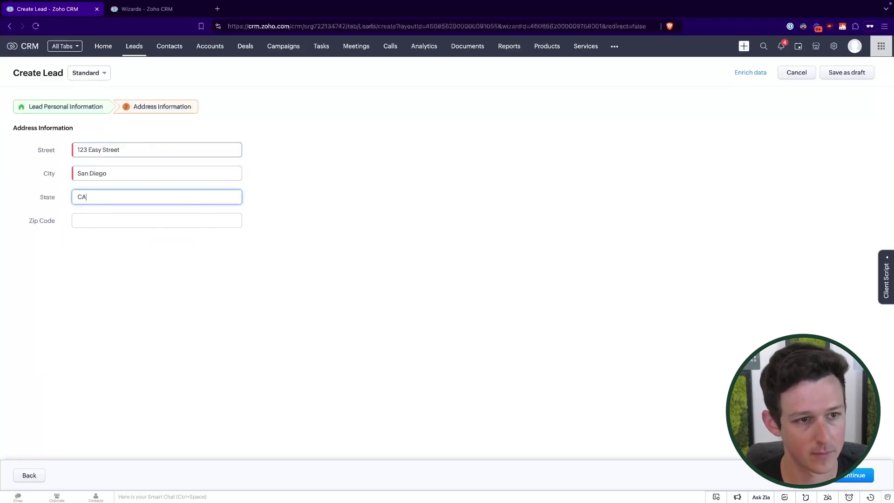
key("Tab")
type("92128")
left_click(286, 199)
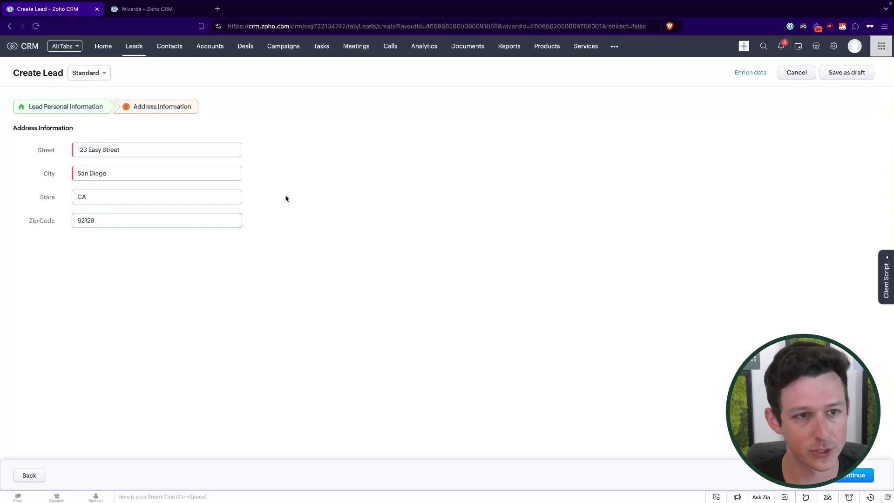
left_click(848, 476)
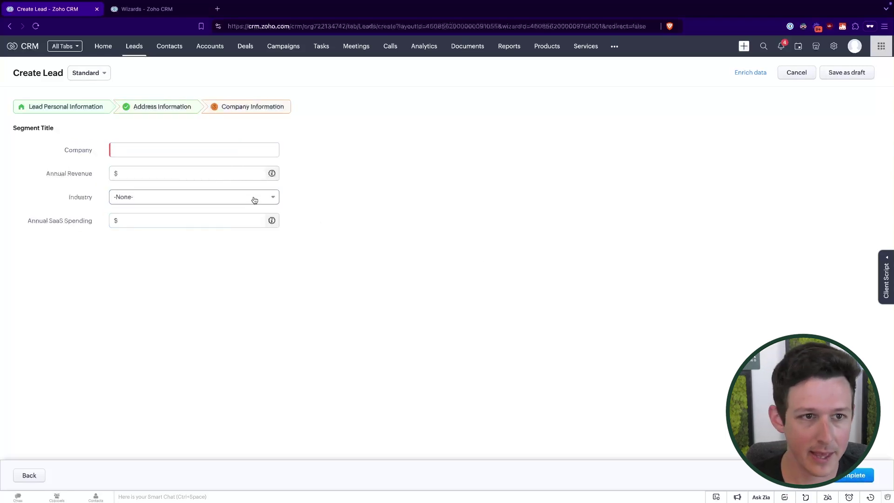
Step: Test the rule: with Engagement Type Renovation, only the Company field remains on Company Information
left_click(83, 104)
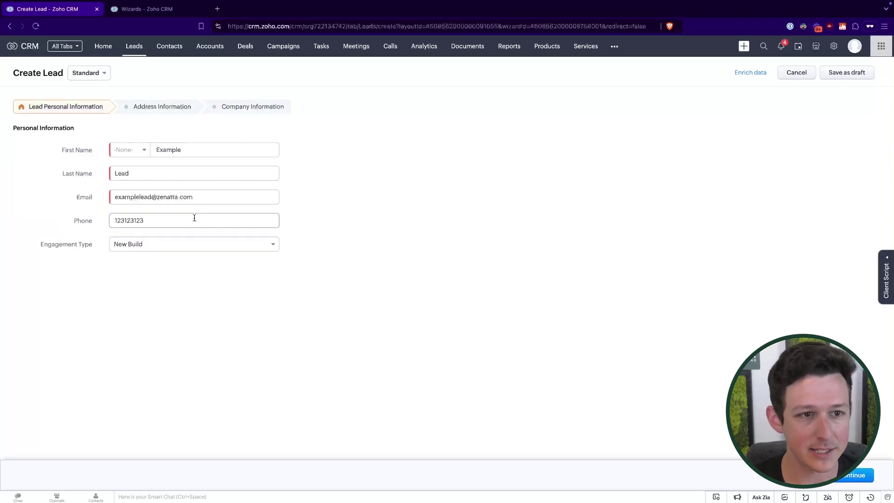
left_click(244, 107)
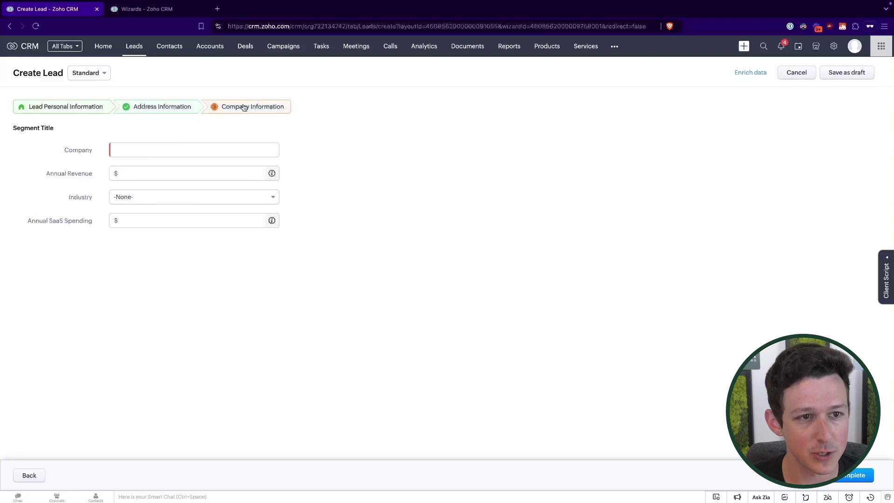
left_click_drag(152, 160, 130, 242)
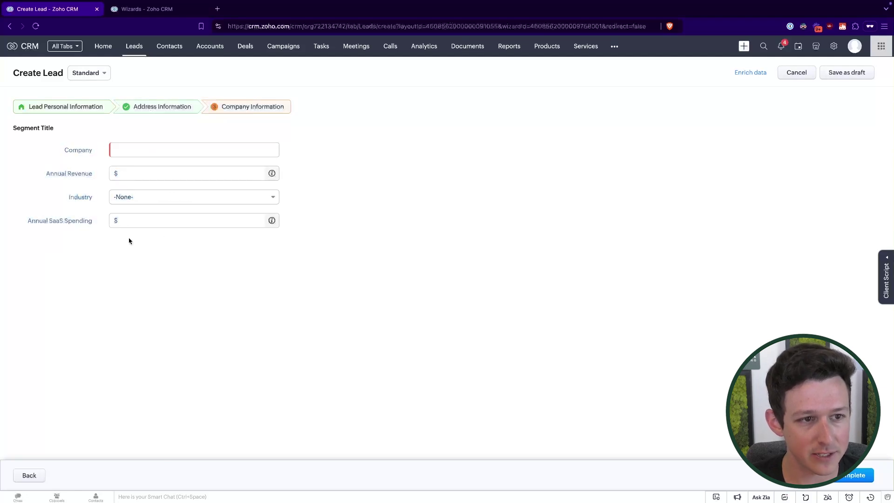
left_click(99, 109)
left_click(158, 243)
left_click(149, 291)
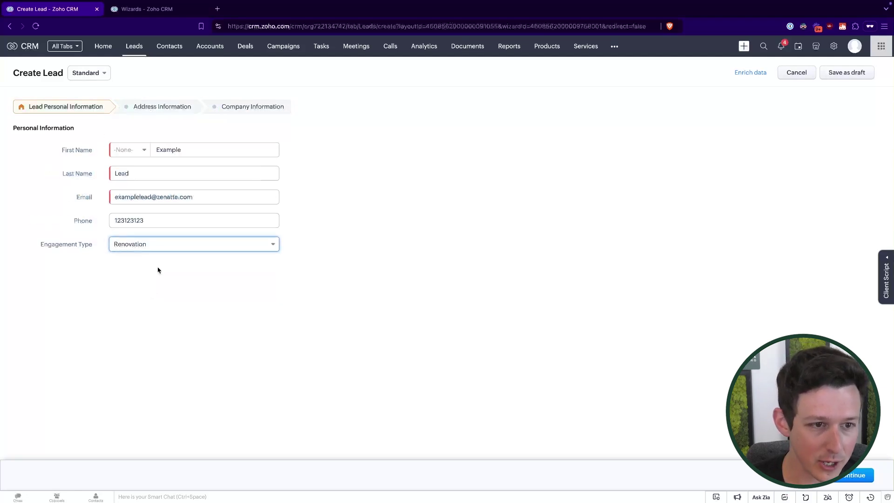
left_click(236, 110)
left_click(227, 146)
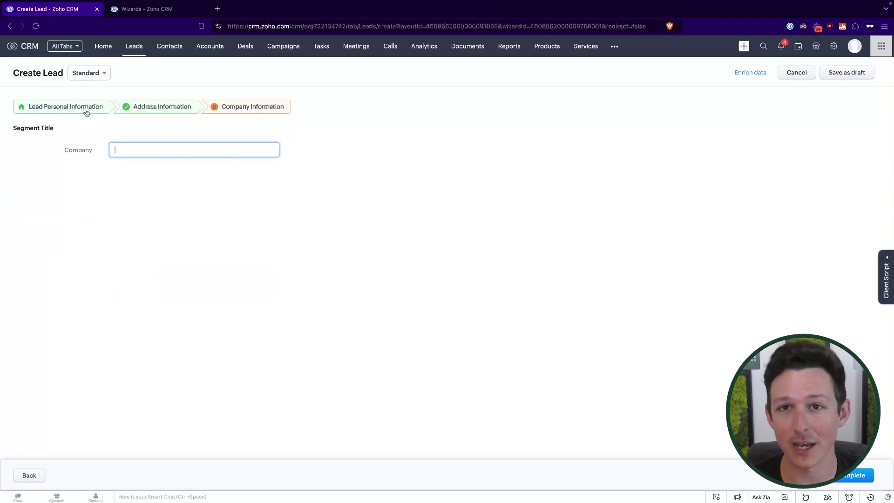
left_click_drag(65, 154, 130, 139)
left_click(130, 139)
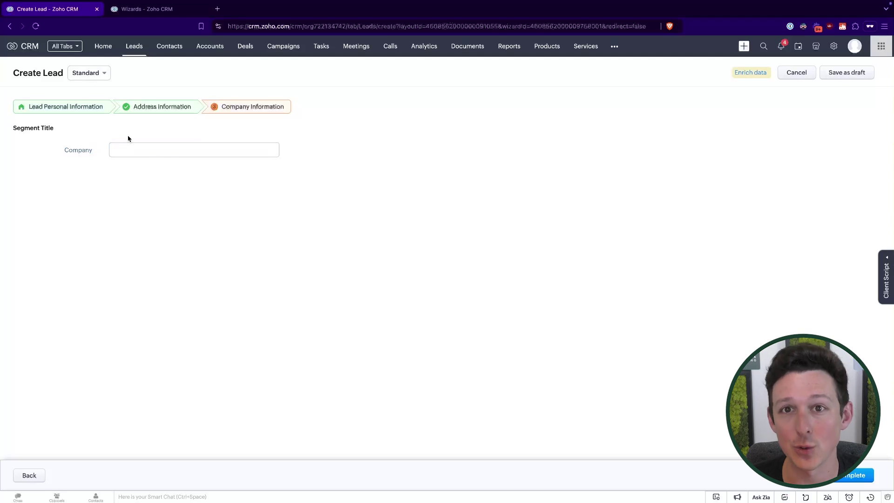
Step: Set Engagement Type back to New Build and return to Company Information
left_click(89, 111)
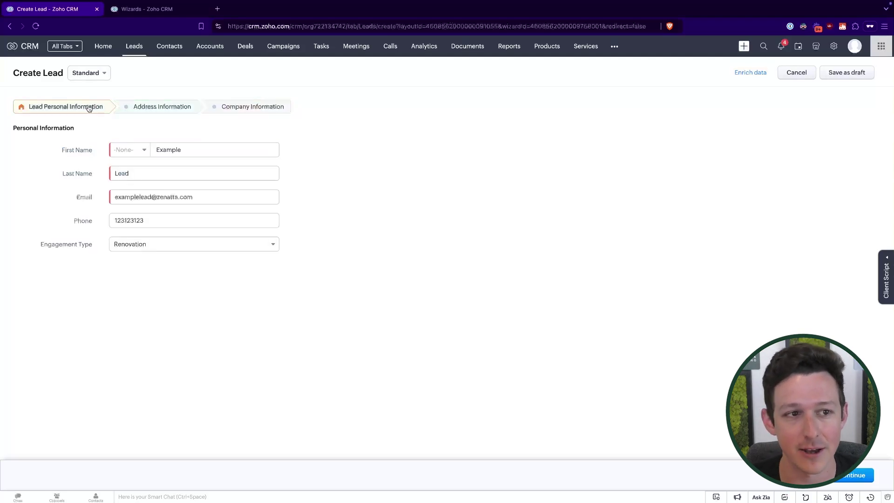
left_click(161, 245)
left_click(157, 275)
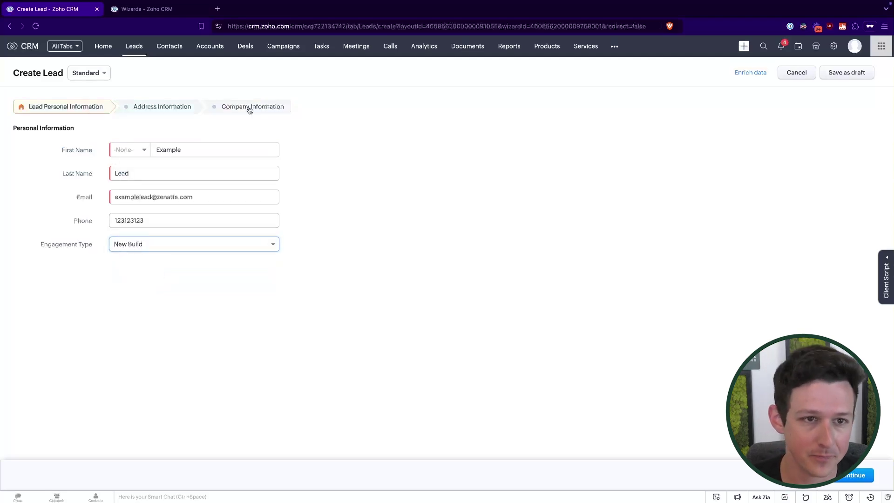
left_click(250, 107)
Step: Enter Company Zenatta Co, revenue 123123, industry ASP, SaaS spending 1000, and complete the wizard
left_click(207, 149)
type("Zenatta Co")
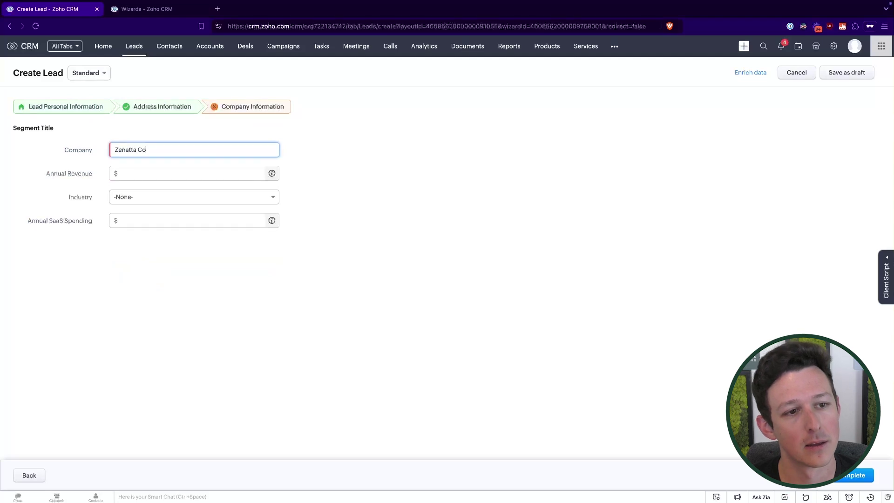
left_click(181, 173)
type("123123")
left_click(181, 197)
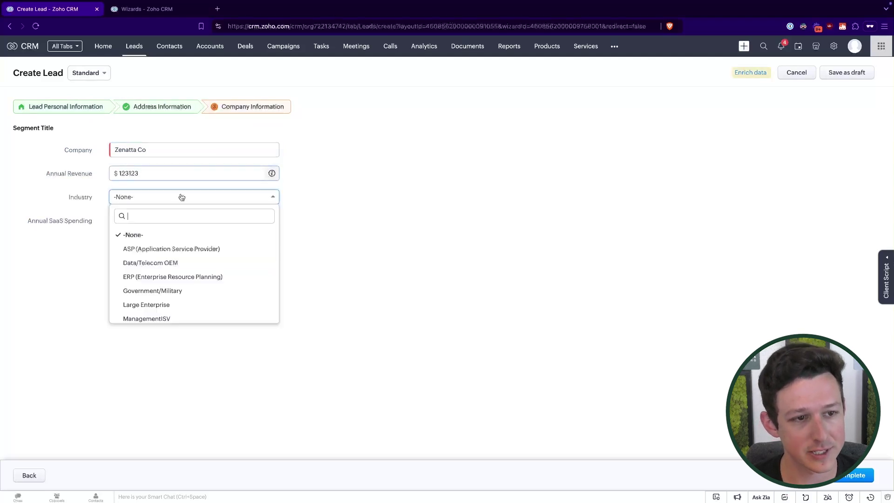
left_click(174, 248)
left_click(173, 219)
type("1000")
left_click(539, 297)
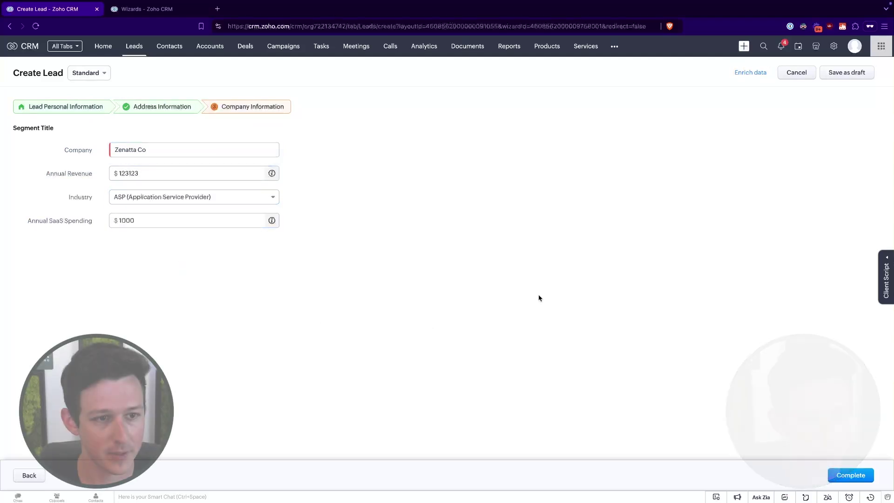
left_click(853, 475)
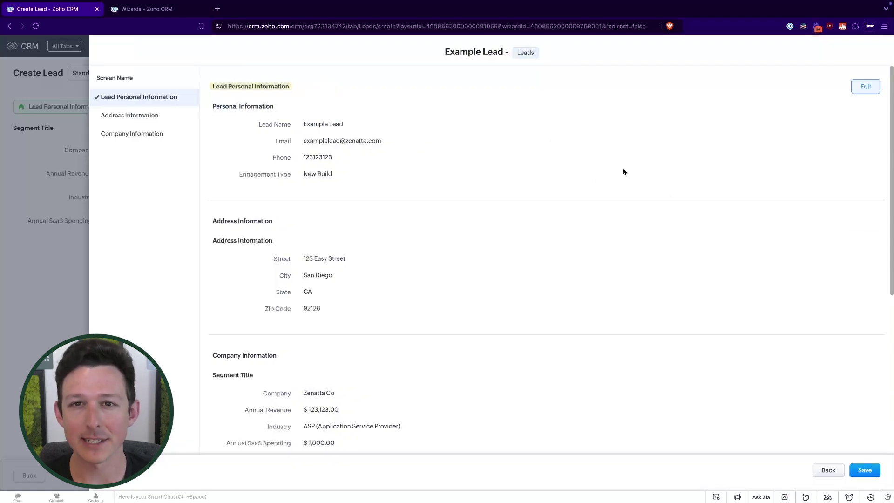
Step: Check the address and company sections in the review summary, then save the Zenatta Co lead
scroll(521, 216, "down", 5)
scroll(522, 217, "up", 5)
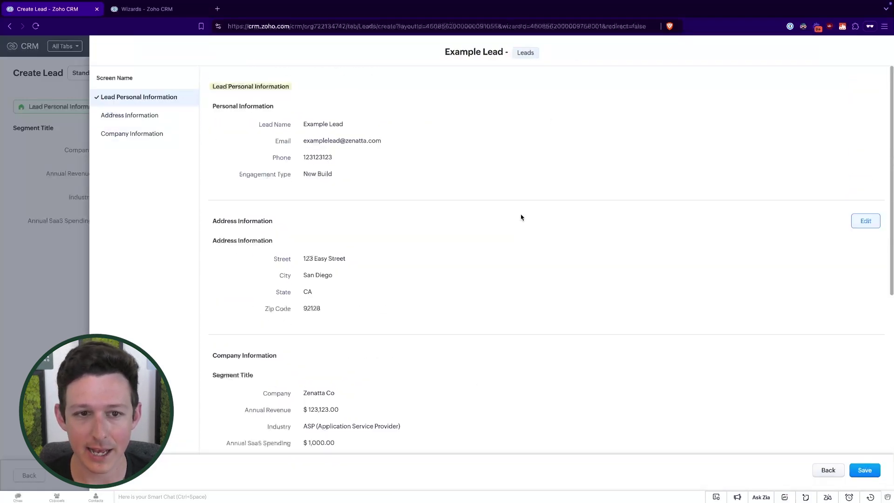
left_click(130, 115)
left_click(130, 134)
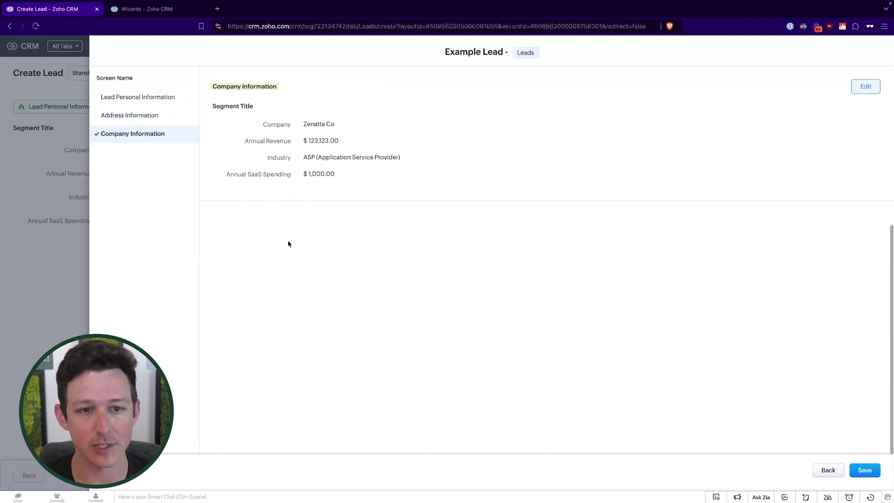
scroll(288, 243, "up", 5)
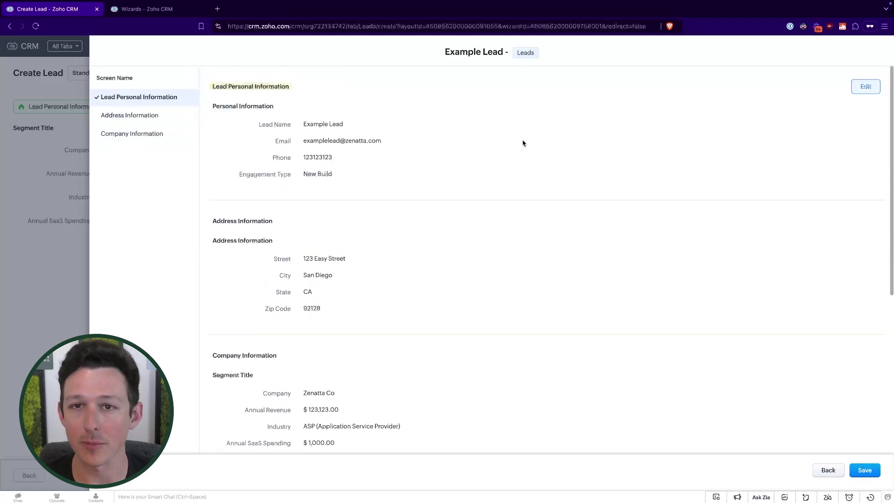
left_click(865, 476)
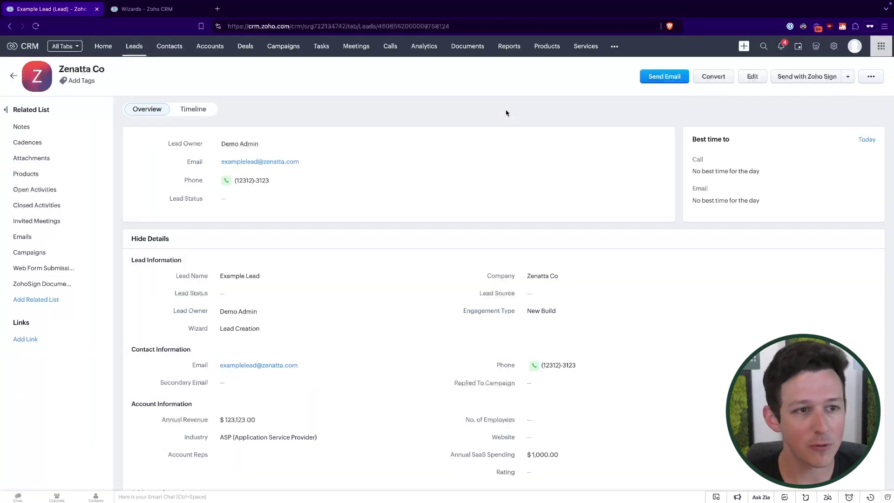
scroll(337, 198, "down", 1)
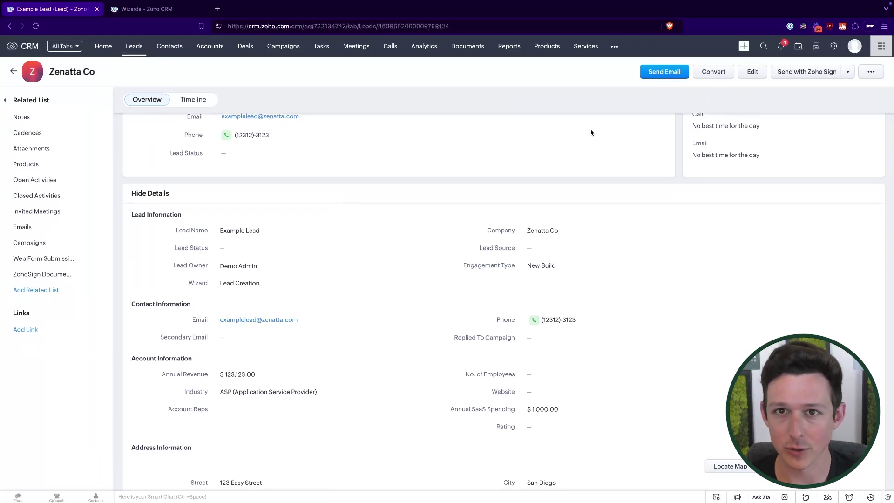
scroll(592, 133, "up", 1)
left_click(753, 76)
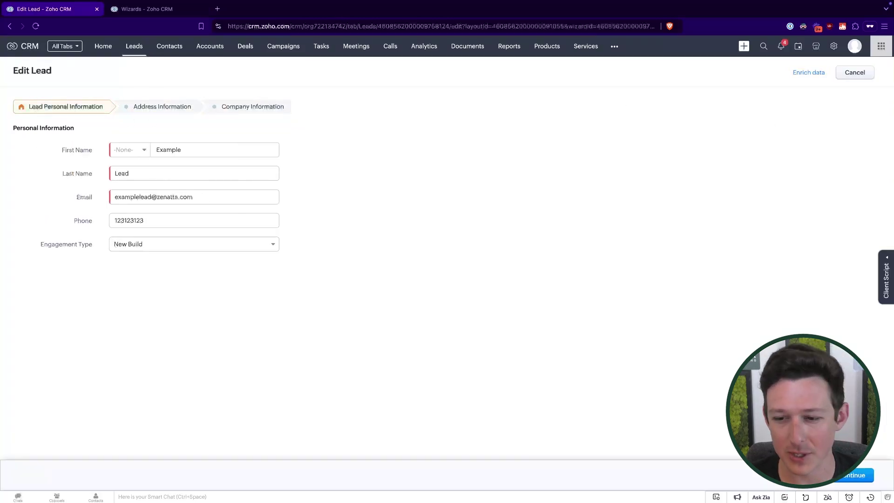
left_click(853, 472)
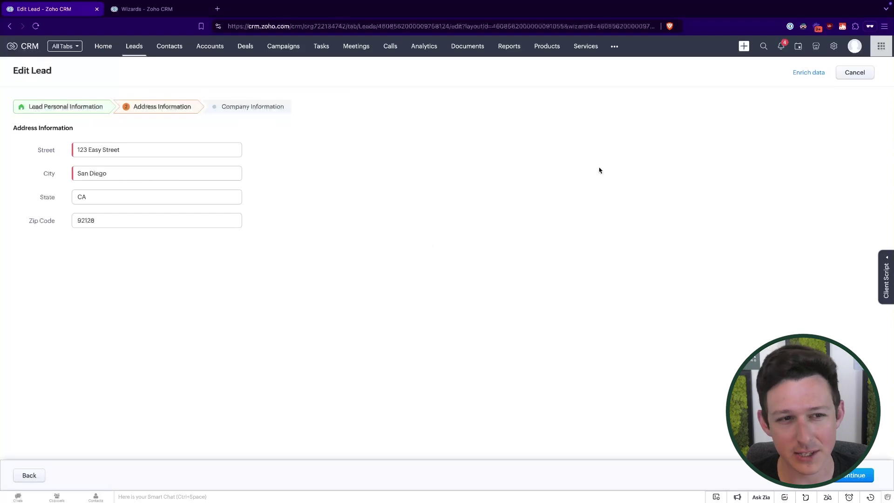
left_click(844, 77)
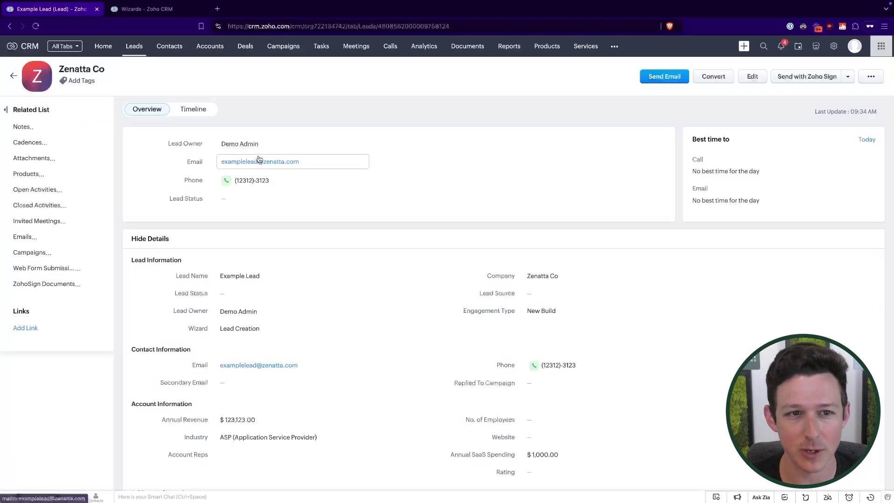
scroll(457, 259, "down", 10)
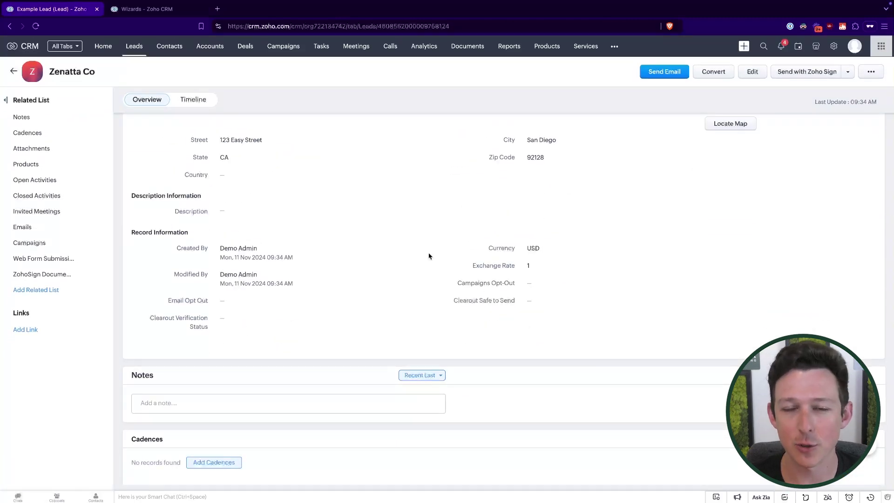
scroll(429, 255, "up", 10)
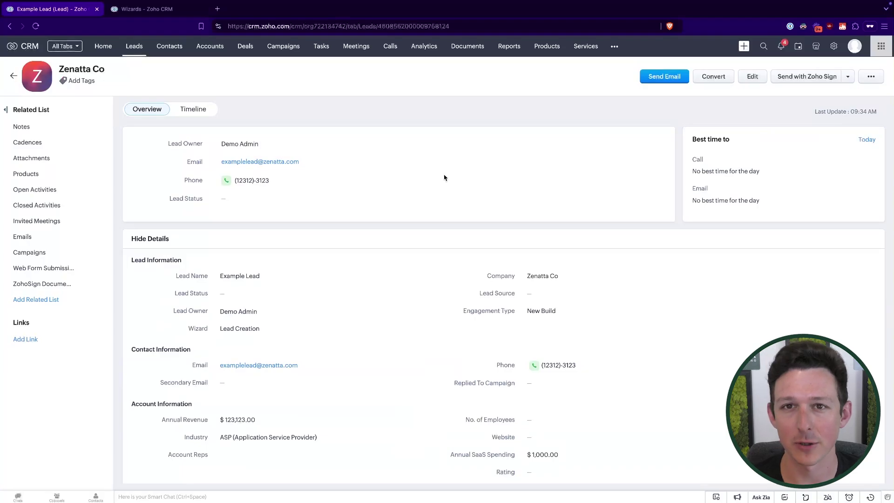